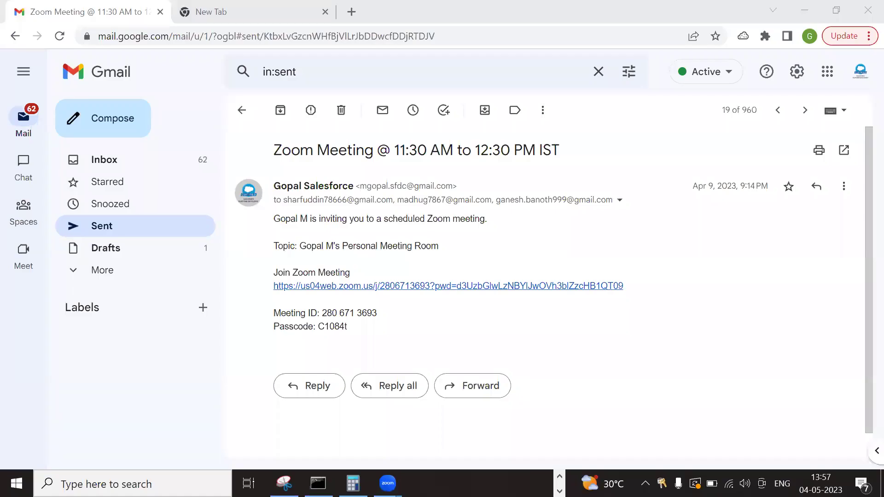
Search the web for "salesforce trailhead" in the empty browser tab and open the Trailhead site from the results.
{"action": "left_click", "coordinate": [254, 14]}
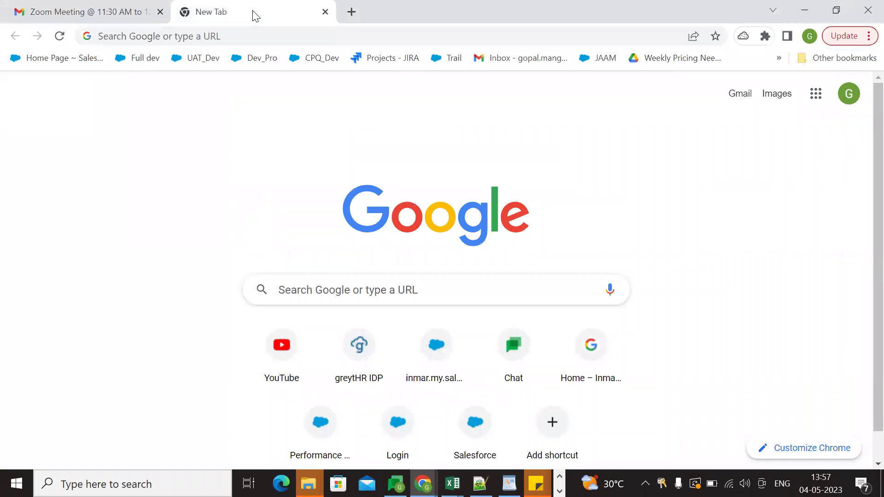
{"action": "left_click", "coordinate": [235, 36]}
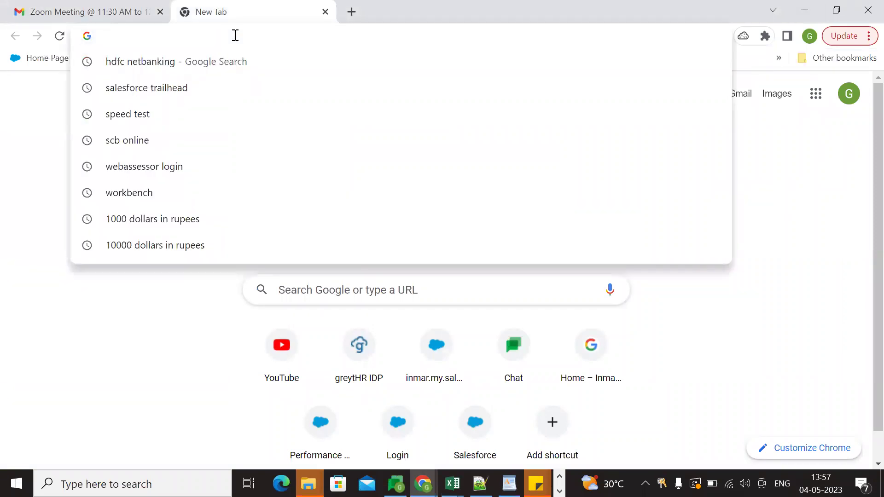
{"action": "type", "text": "log"}
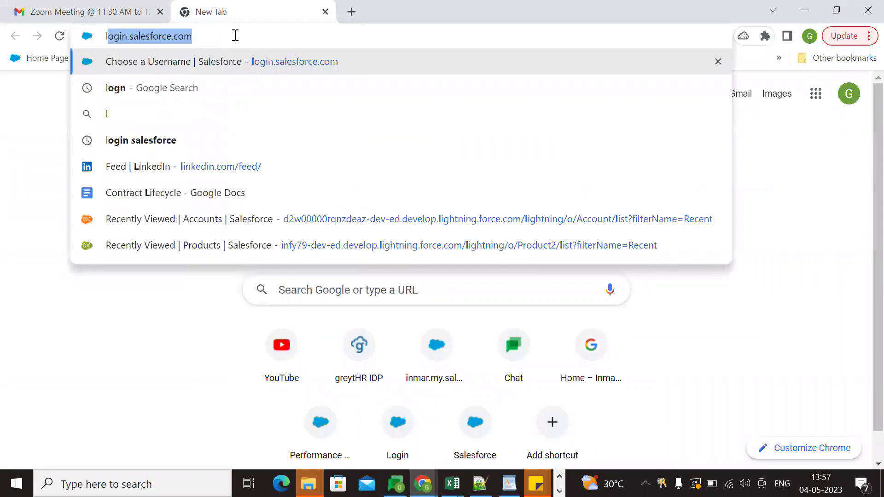
{"action": "key", "text": "BackSpace"}
{"action": "key", "text": "BackSpace"}
{"action": "key", "text": "BackSpace"}
{"action": "key", "text": "BackSpace"}
{"action": "type", "text": "Salesforce trailhead"}
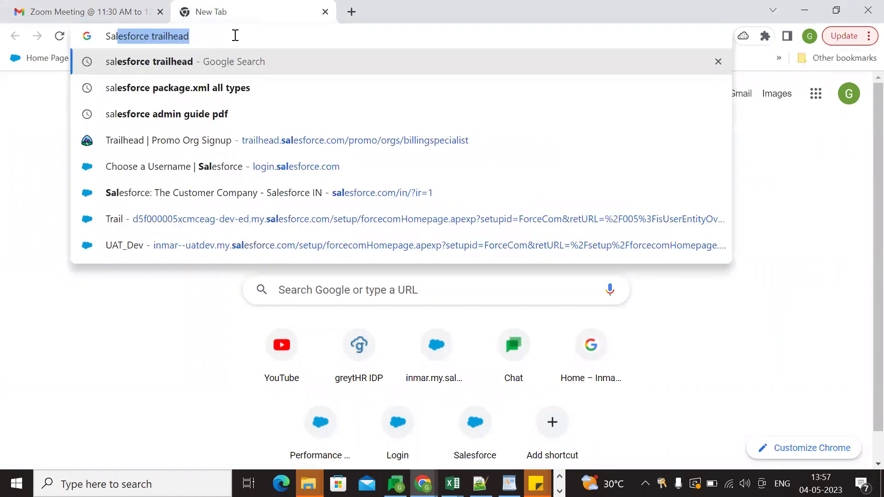
{"action": "key", "text": "Return"}
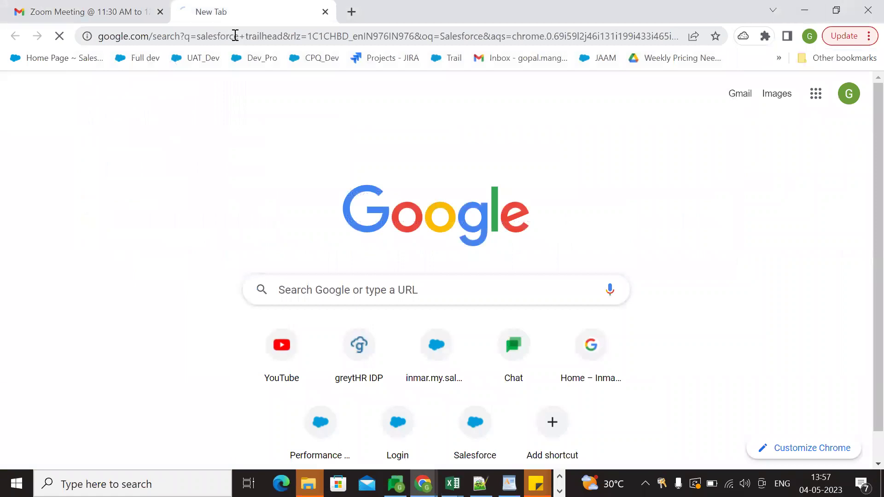
{"action": "left_click", "coordinate": [212, 215]}
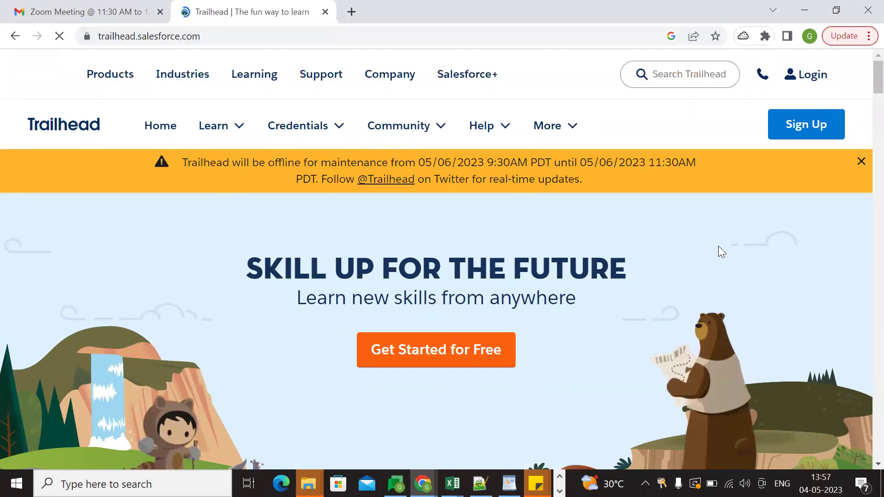
Log in to Trailhead and open the Maintain Certifications page from the credential resources to browse its modules.
{"action": "left_click", "coordinate": [823, 77]}
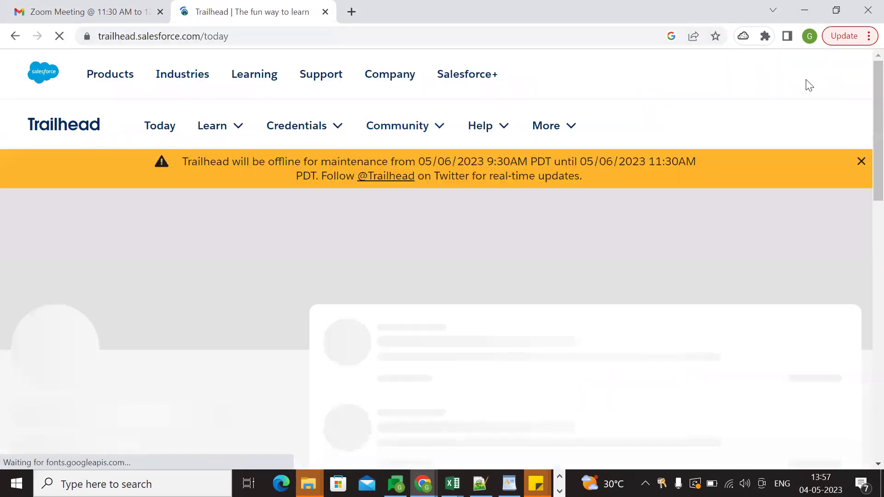
{"action": "left_click", "coordinate": [819, 75]}
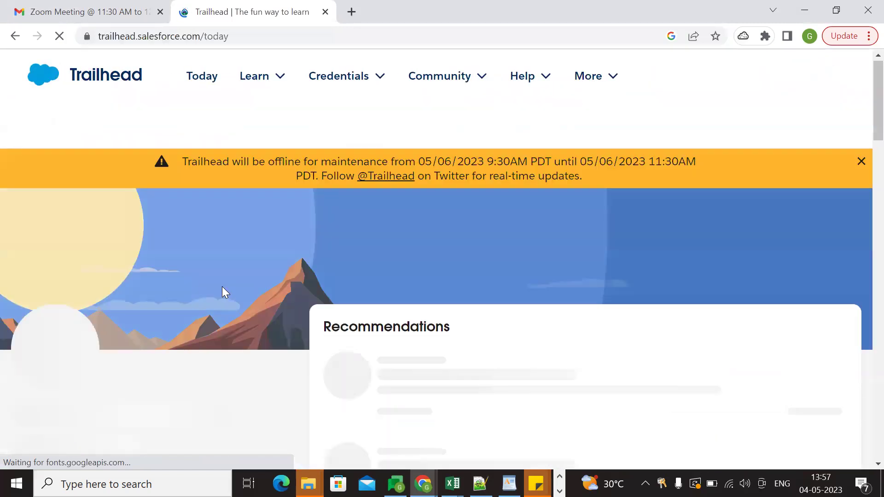
{"action": "mouse_move", "coordinate": [296, 134]}
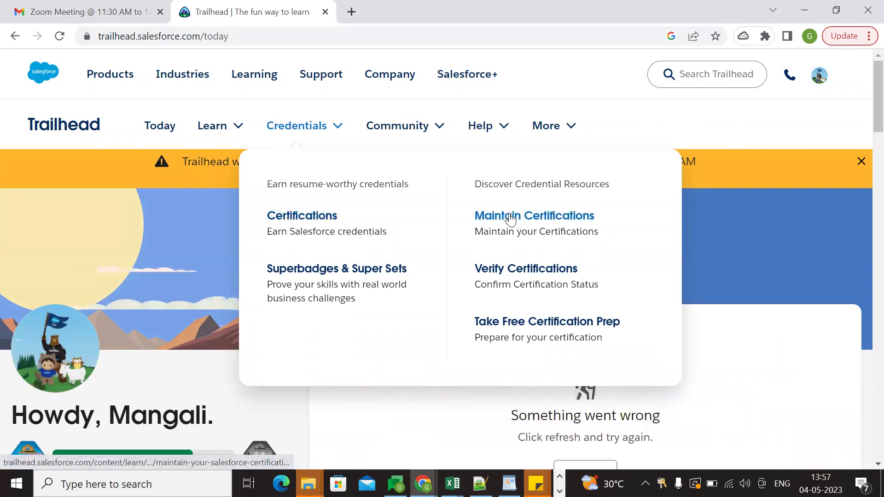
{"action": "left_click", "coordinate": [548, 221]}
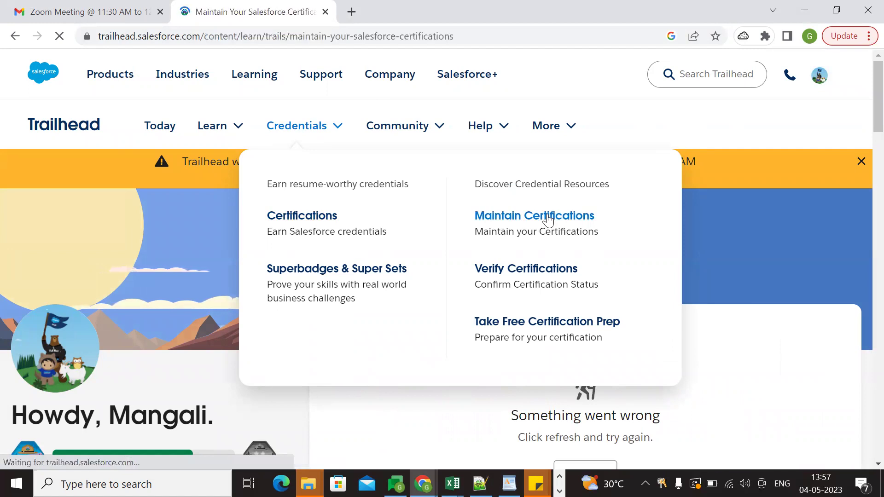
{"action": "scroll", "coordinate": [535, 253], "scroll_direction": "down", "scroll_amount": 3}
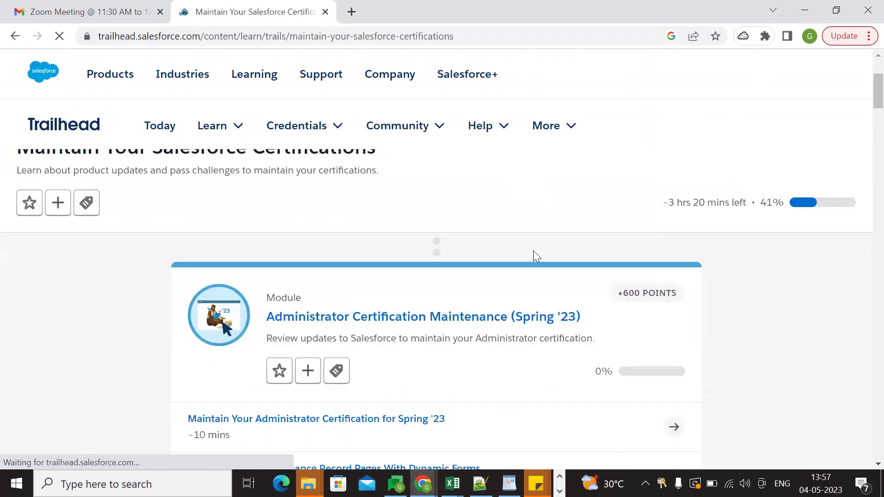
{"action": "scroll", "coordinate": [464, 244], "scroll_direction": "down", "scroll_amount": 2}
{"action": "scroll", "coordinate": [482, 294], "scroll_direction": "down", "scroll_amount": 5}
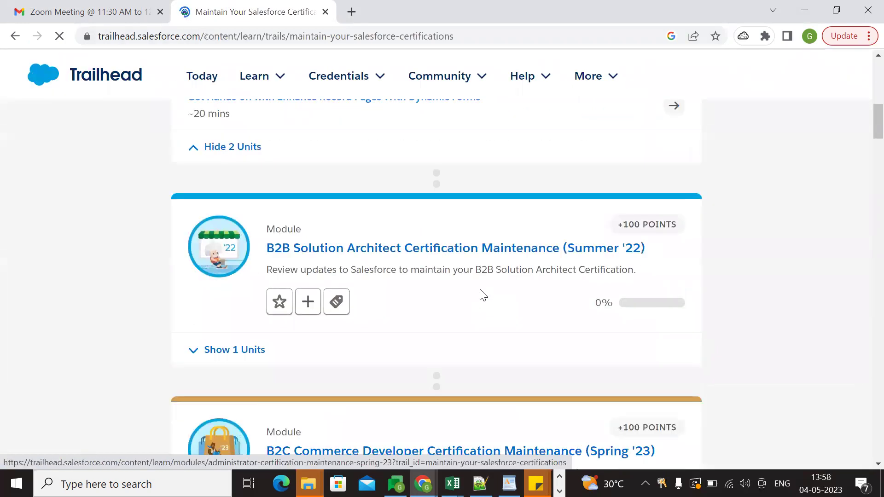
{"action": "scroll", "coordinate": [482, 294], "scroll_direction": "down", "scroll_amount": 5}
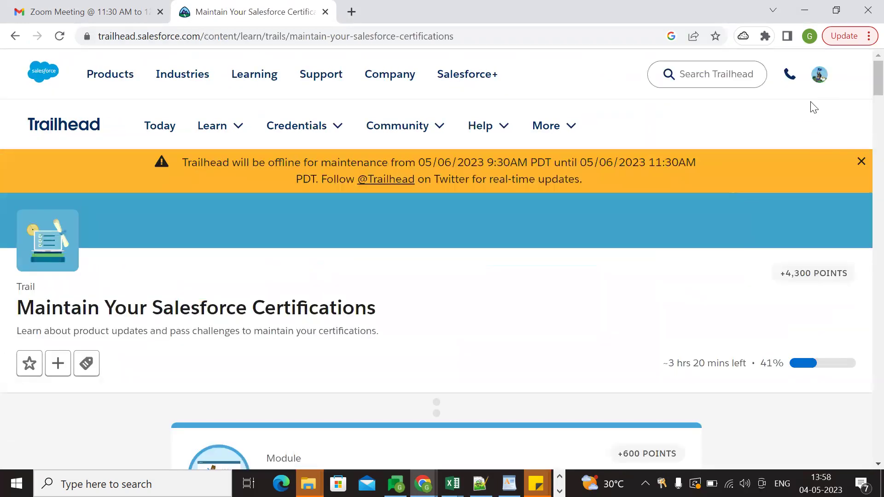
Open the account's Trailblazer profile page from Trailhead.
{"action": "left_click", "coordinate": [819, 75]}
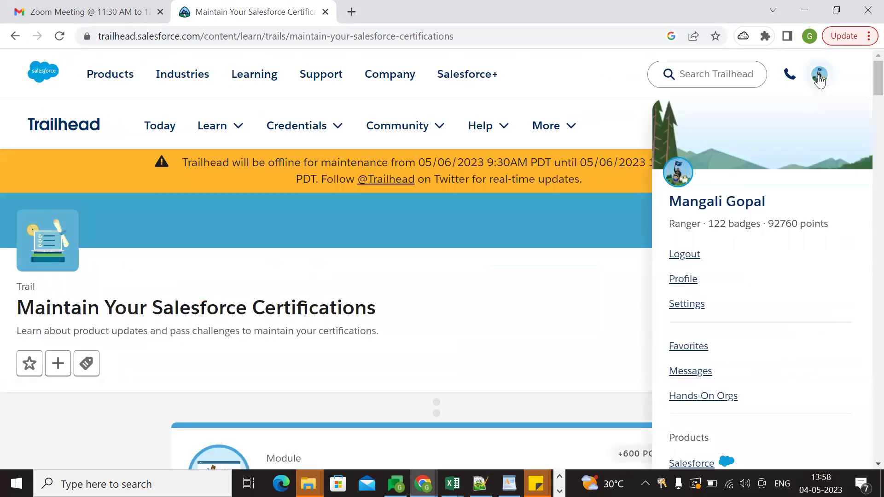
{"action": "left_click", "coordinate": [684, 280]}
{"action": "left_click", "coordinate": [437, 6]}
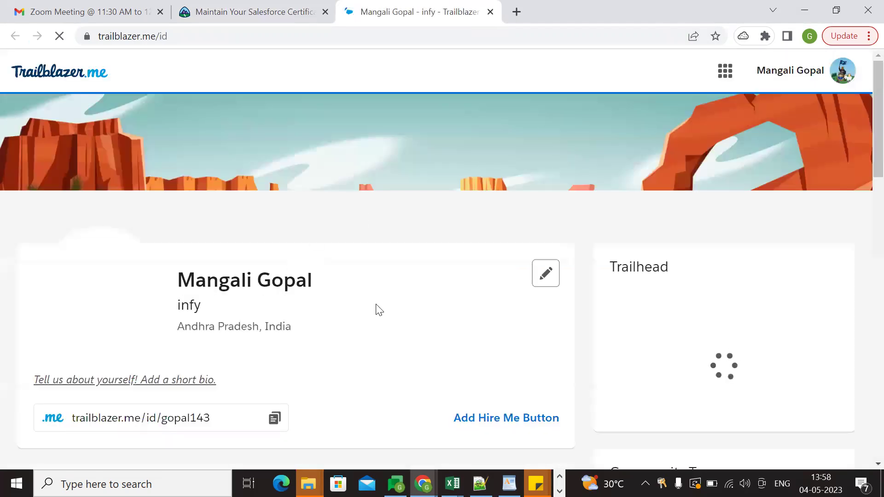
Look through the profile's badges and certifications to find which credentials need maintenance.
{"action": "scroll", "coordinate": [359, 277], "scroll_direction": "down", "scroll_amount": 5}
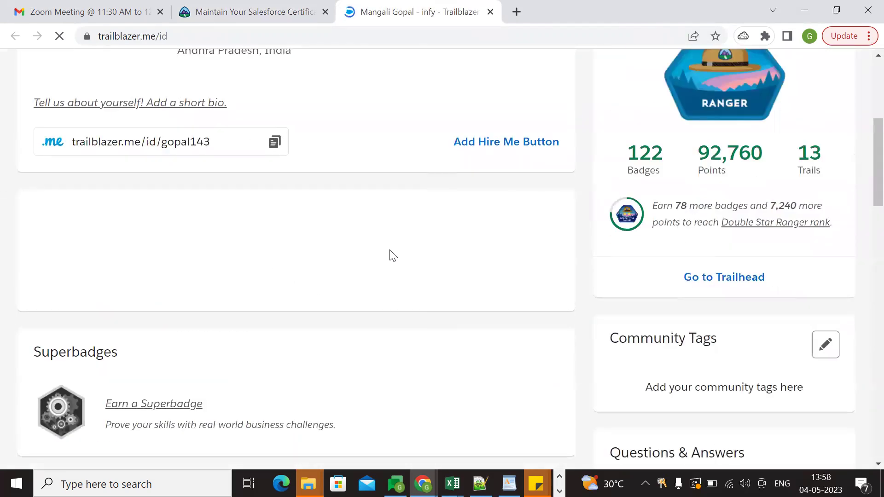
{"action": "scroll", "coordinate": [363, 256], "scroll_direction": "down", "scroll_amount": 5}
{"action": "scroll", "coordinate": [336, 258], "scroll_direction": "down", "scroll_amount": 20}
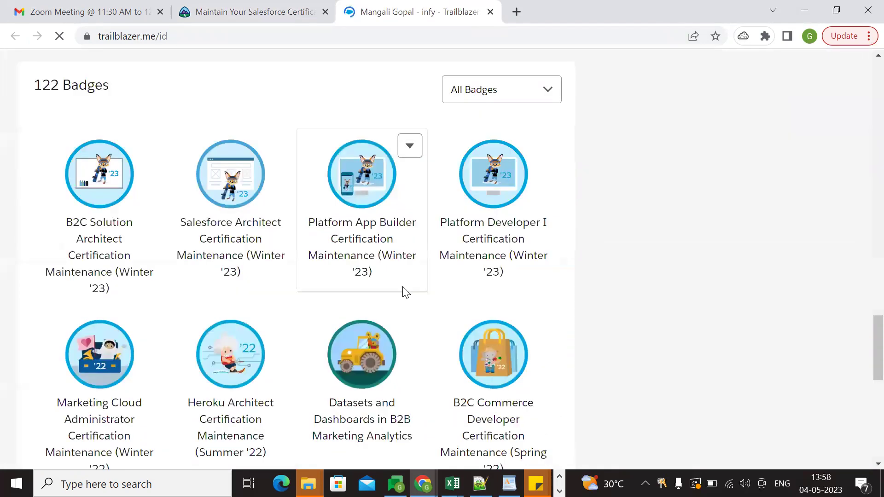
{"action": "scroll", "coordinate": [405, 293], "scroll_direction": "down", "scroll_amount": 5}
{"action": "scroll", "coordinate": [417, 296], "scroll_direction": "up", "scroll_amount": 20}
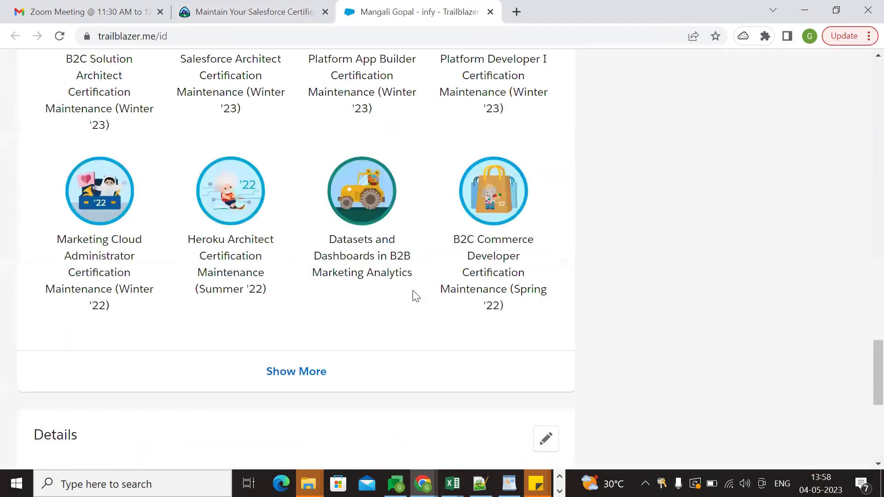
{"action": "scroll", "coordinate": [295, 246], "scroll_direction": "up", "scroll_amount": 4}
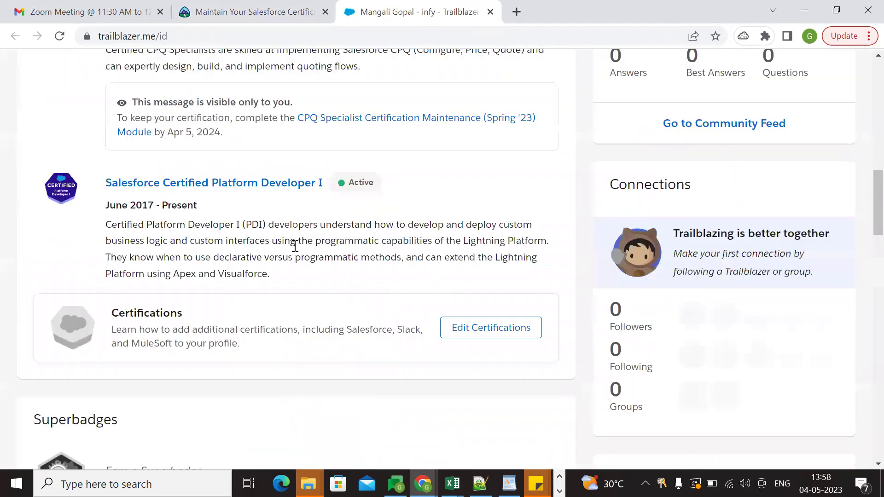
{"action": "scroll", "coordinate": [324, 261], "scroll_direction": "up", "scroll_amount": 3}
{"action": "scroll", "coordinate": [432, 233], "scroll_direction": "up", "scroll_amount": 5}
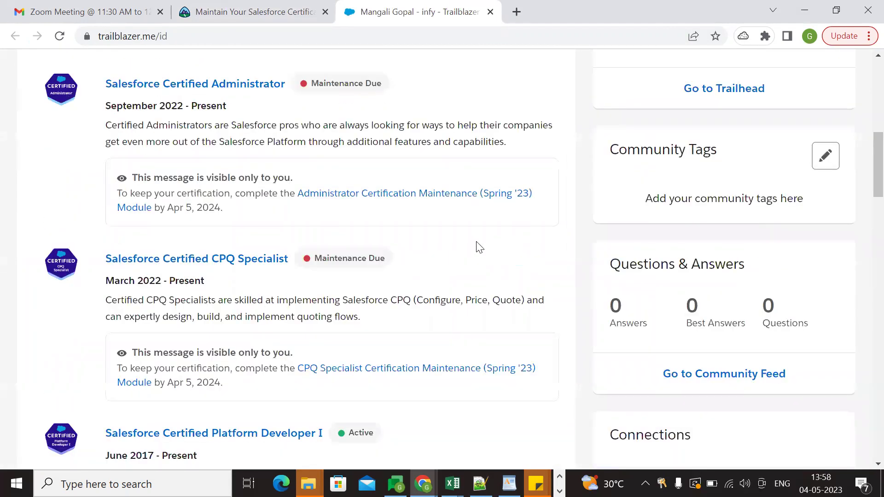
{"action": "scroll", "coordinate": [416, 217], "scroll_direction": "down", "scroll_amount": 2}
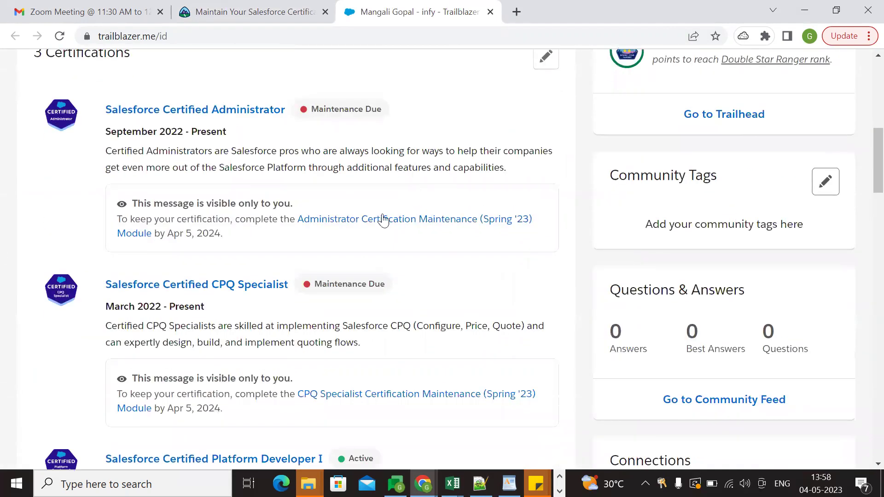
Examine the maintenance status of the Salesforce Certified Administrator and CPQ Specialist certifications, highlighting their names.
{"action": "left_click_drag", "start_coordinate": [388, 112], "coordinate": [319, 109]}
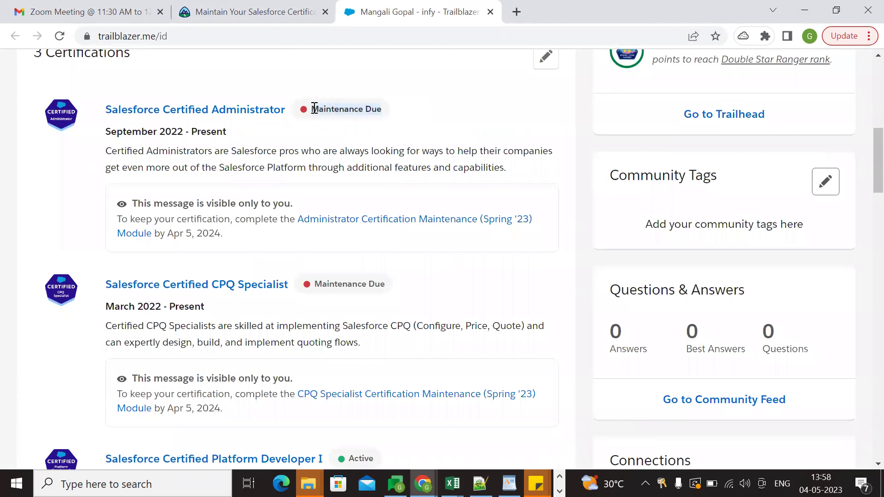
{"action": "left_click", "coordinate": [445, 132]}
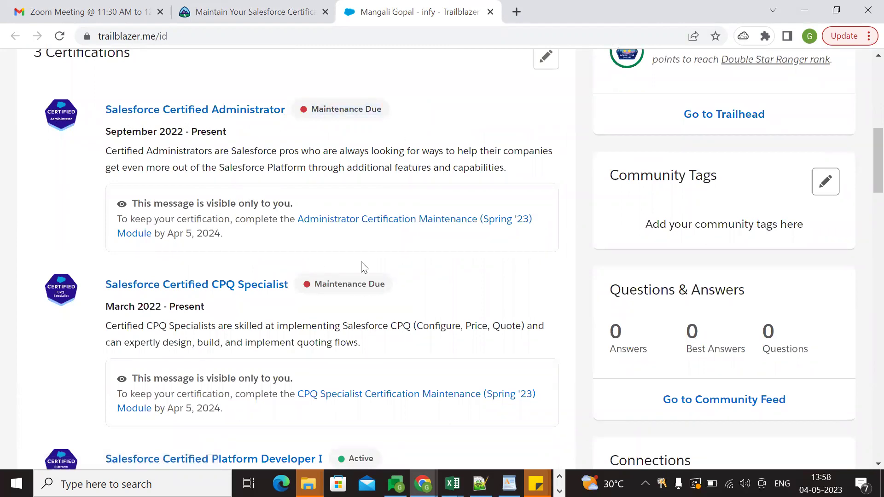
{"action": "scroll", "coordinate": [438, 275], "scroll_direction": "up", "scroll_amount": 2}
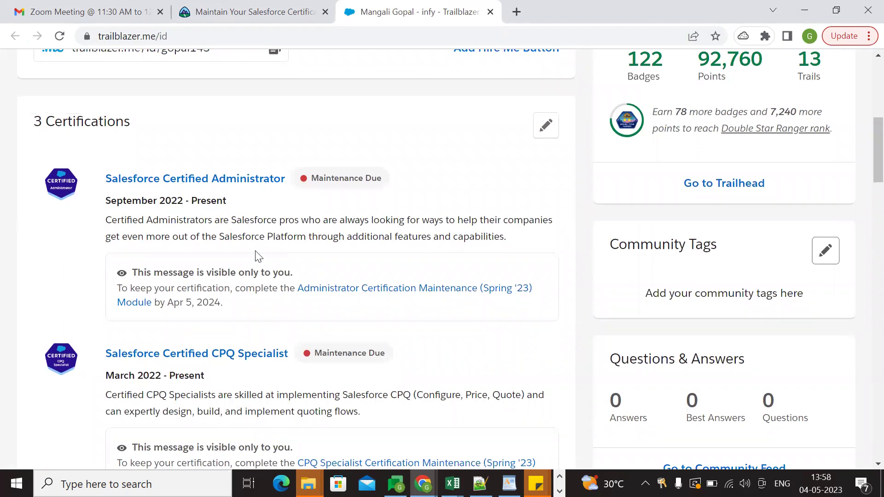
{"action": "left_click_drag", "start_coordinate": [107, 180], "coordinate": [286, 183]}
{"action": "left_click", "coordinate": [284, 219]}
{"action": "scroll", "coordinate": [206, 198], "scroll_direction": "down", "scroll_amount": 2}
{"action": "left_click_drag", "start_coordinate": [106, 284], "coordinate": [284, 299]}
{"action": "left_click", "coordinate": [435, 309]}
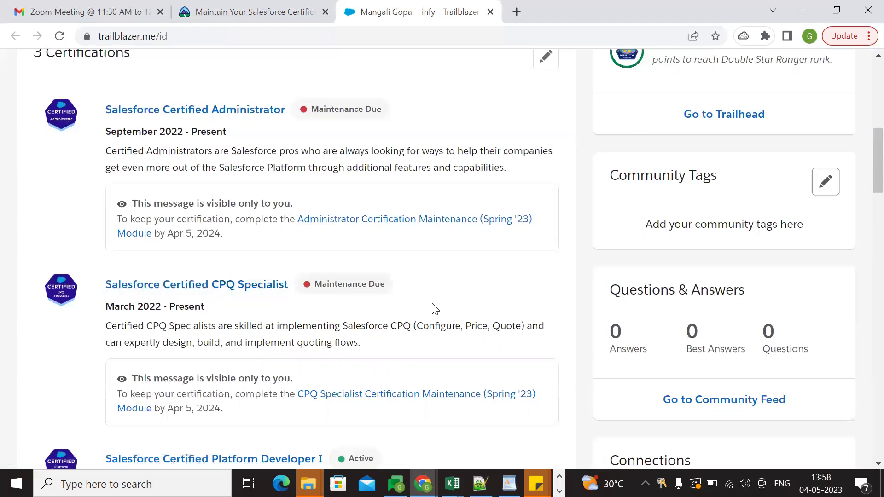
{"action": "left_click_drag", "start_coordinate": [95, 112], "coordinate": [286, 109]}
{"action": "left_click", "coordinate": [435, 141]}
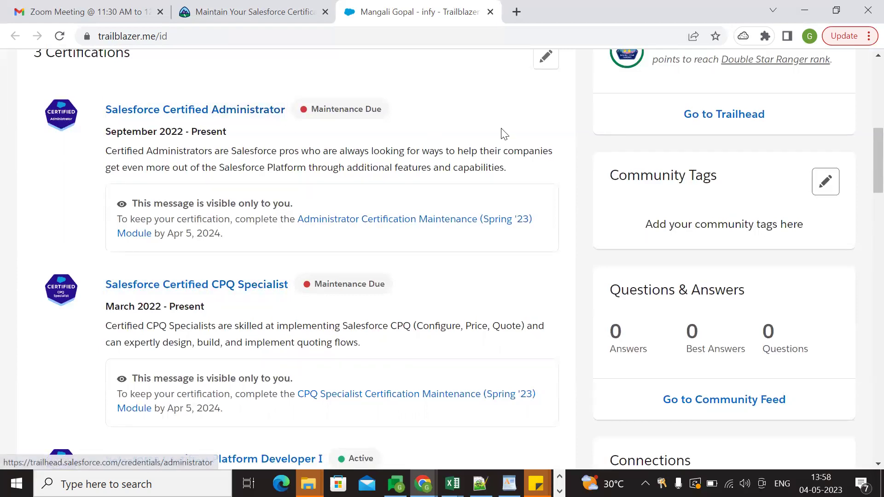
Open the profile's Administrator Certification Maintenance (Spring '23) link in a new tab, check the due date, and dismiss the offline notice.
{"action": "left_click", "coordinate": [424, 223], "text": "ctrl"}
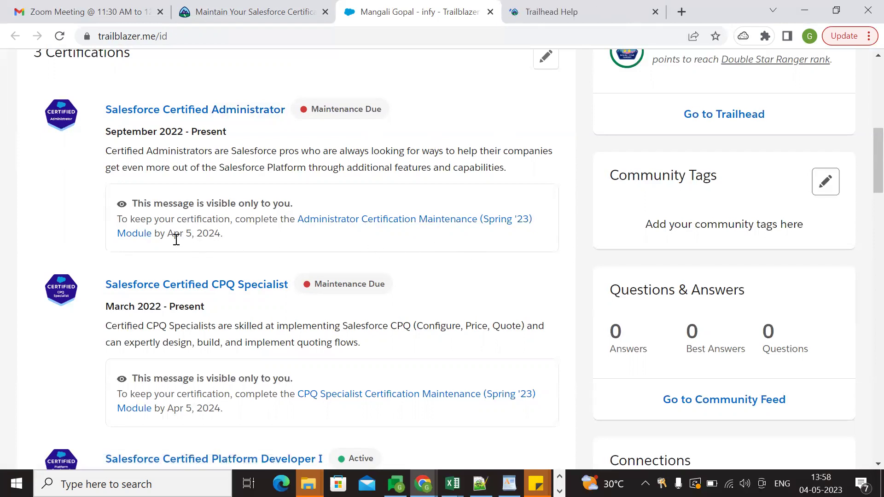
{"action": "left_click_drag", "start_coordinate": [190, 233], "coordinate": [221, 234]}
{"action": "left_click", "coordinate": [280, 240]}
{"action": "left_click", "coordinate": [560, 6]}
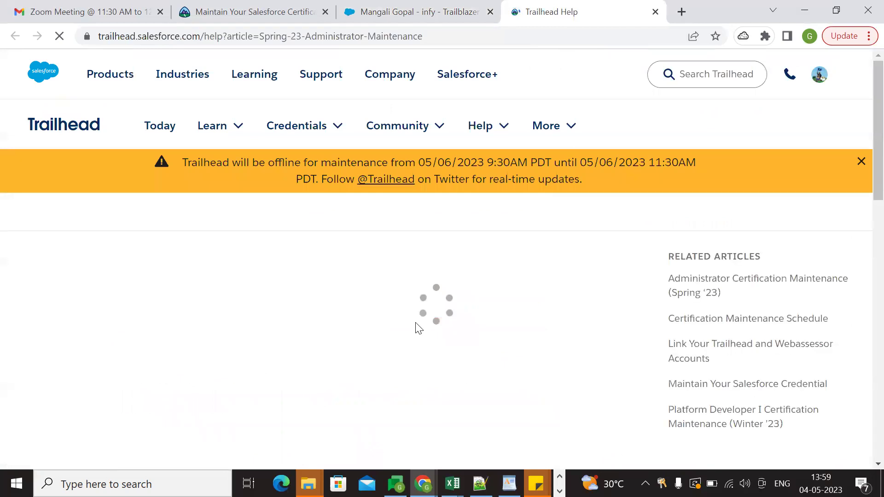
{"action": "left_click", "coordinate": [861, 161]}
{"action": "scroll", "coordinate": [382, 247], "scroll_direction": "down", "scroll_amount": 5}
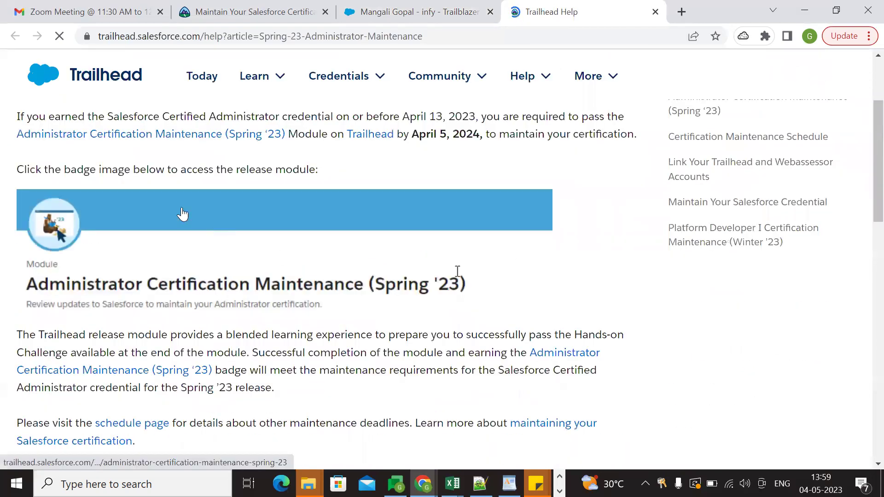
Open the Administrator Certification Maintenance (Spring '23) module from the badge image in the help article.
{"action": "left_click", "coordinate": [316, 224]}
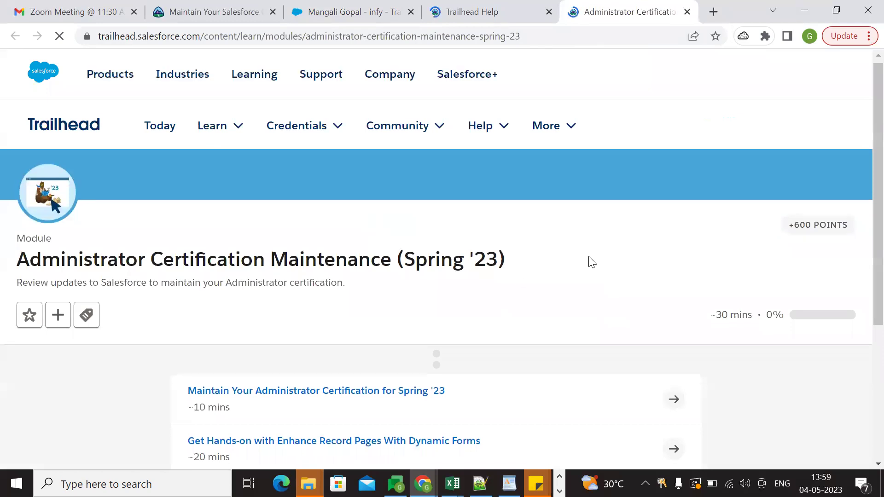
{"action": "scroll", "coordinate": [168, 269], "scroll_direction": "down", "scroll_amount": 3}
{"action": "left_click_drag", "start_coordinate": [16, 265], "coordinate": [513, 271]}
Compare the profile's maintenance link with the Administrator Certification Maintenance (Spring '23) module listed in the Maintain Your Salesforce Certifications trail.
{"action": "left_click", "coordinate": [354, 12]}
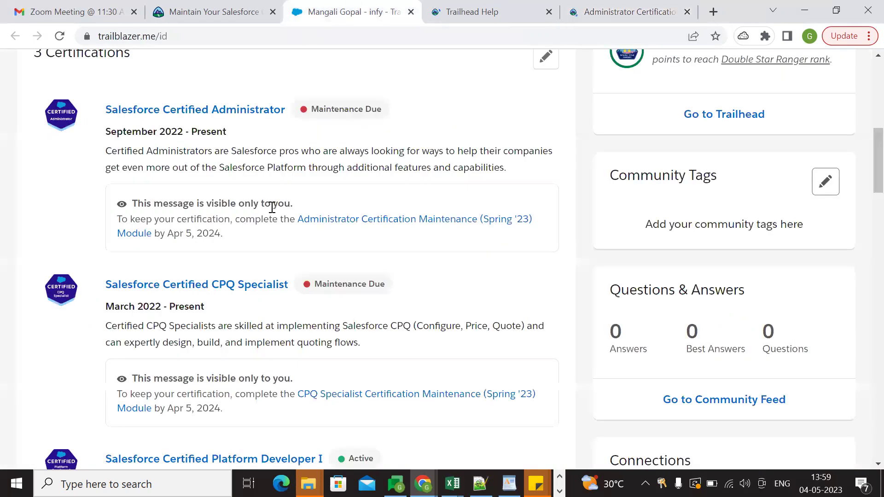
{"action": "left_click", "coordinate": [216, 10]}
{"action": "scroll", "coordinate": [111, 306], "scroll_direction": "down", "scroll_amount": 6}
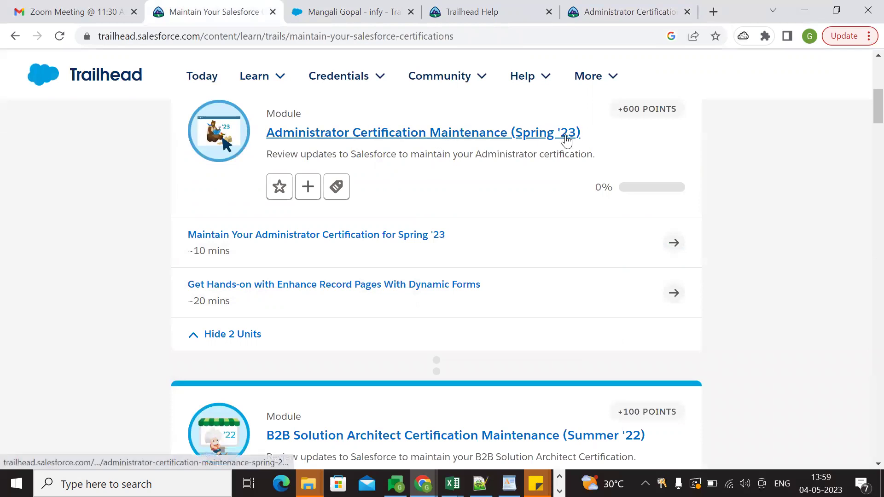
{"action": "left_click_drag", "start_coordinate": [604, 140], "coordinate": [267, 144]}
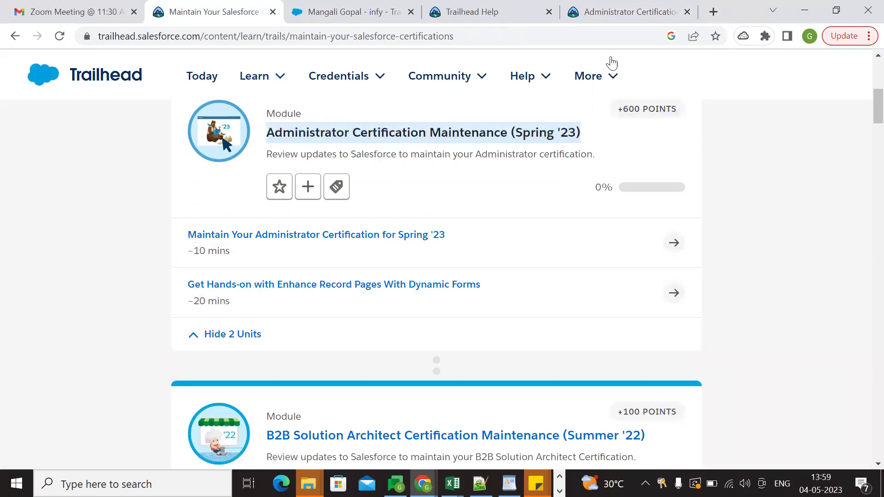
Return to the Administrator maintenance module and open its unit "Maintain Your Administrator Certification for Spring '23".
{"action": "left_click", "coordinate": [618, 12]}
{"action": "scroll", "coordinate": [716, 285], "scroll_direction": "down", "scroll_amount": 2}
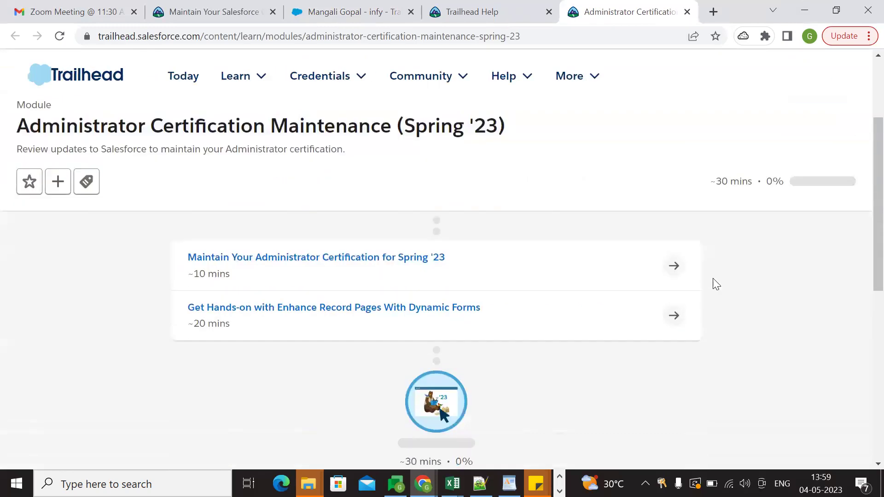
{"action": "left_click", "coordinate": [308, 262]}
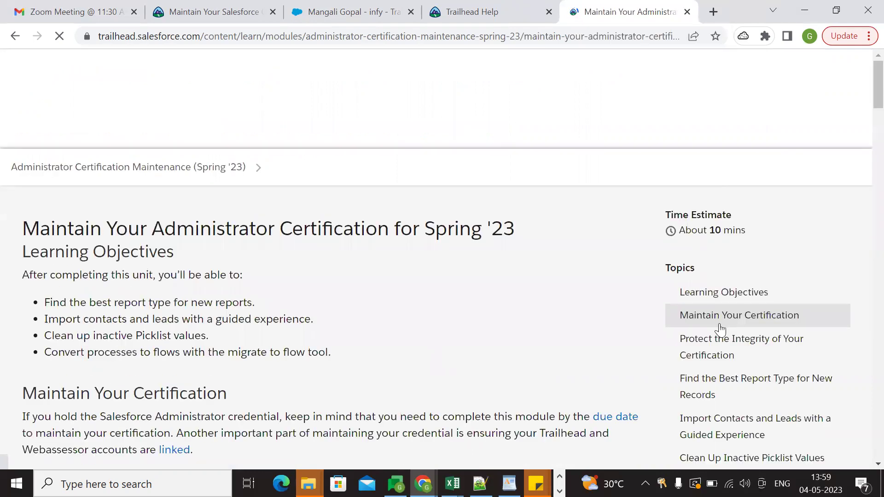
Review the unit from its learning objectives through the feature sections and Resources to the four-question quiz.
{"action": "scroll", "coordinate": [368, 361], "scroll_direction": "down", "scroll_amount": 5}
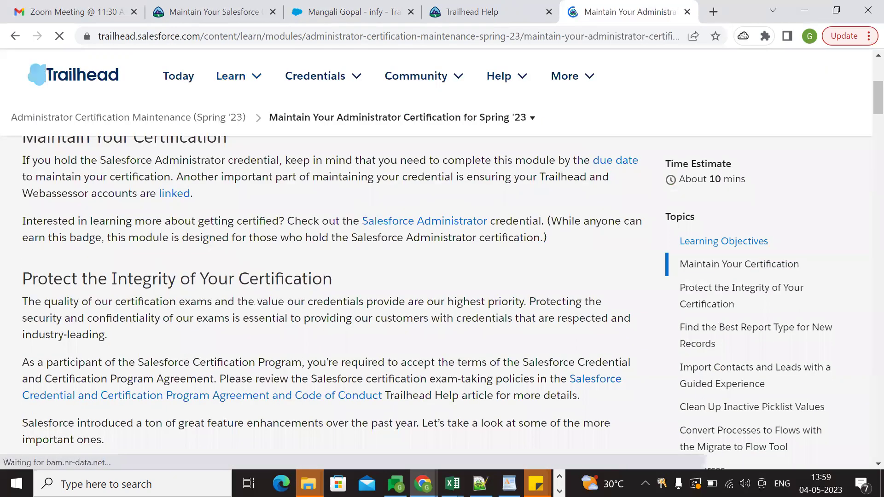
{"action": "scroll", "coordinate": [270, 332], "scroll_direction": "up", "scroll_amount": 5}
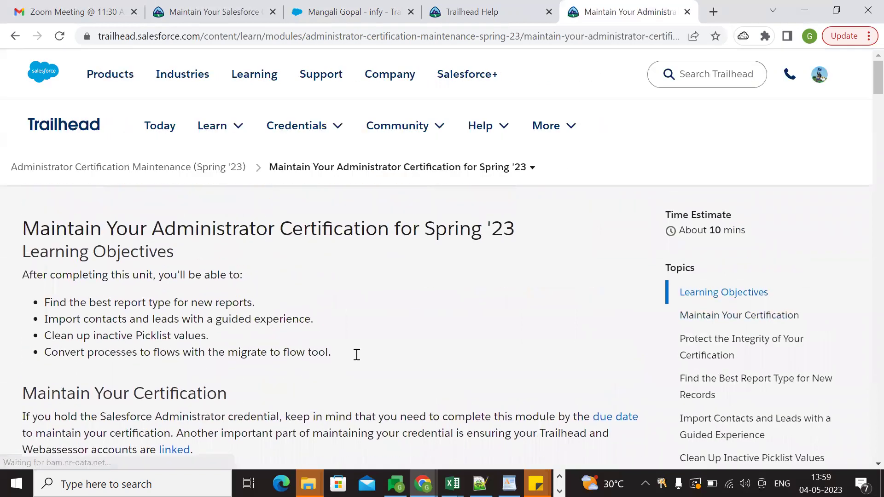
{"action": "left_click_drag", "start_coordinate": [26, 227], "coordinate": [177, 255]}
{"action": "left_click", "coordinate": [266, 281]}
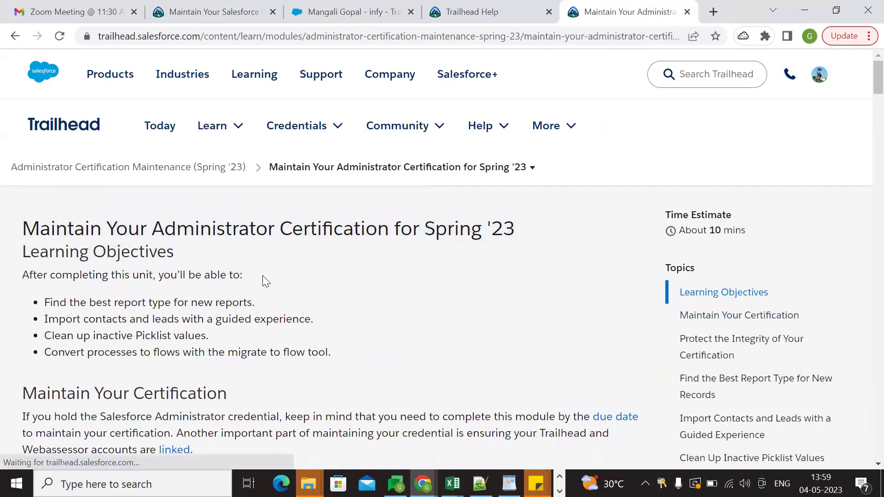
{"action": "scroll", "coordinate": [299, 337], "scroll_direction": "down", "scroll_amount": 3}
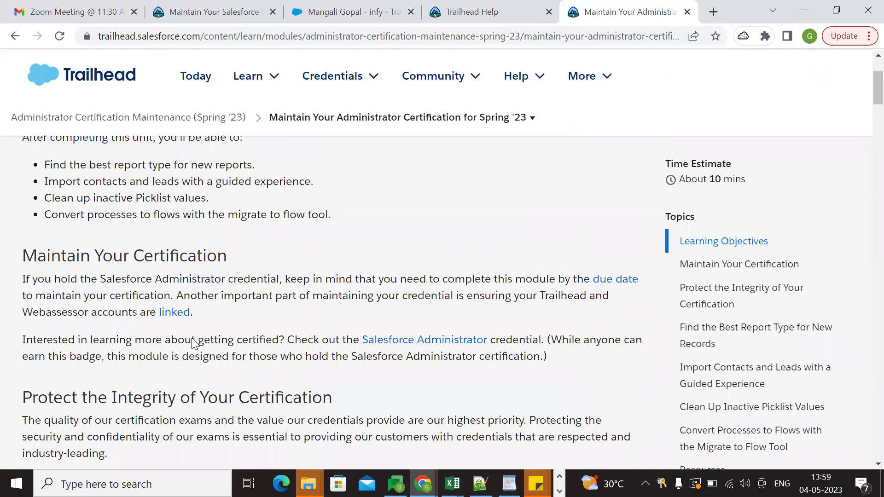
{"action": "scroll", "coordinate": [192, 338], "scroll_direction": "down", "scroll_amount": 20}
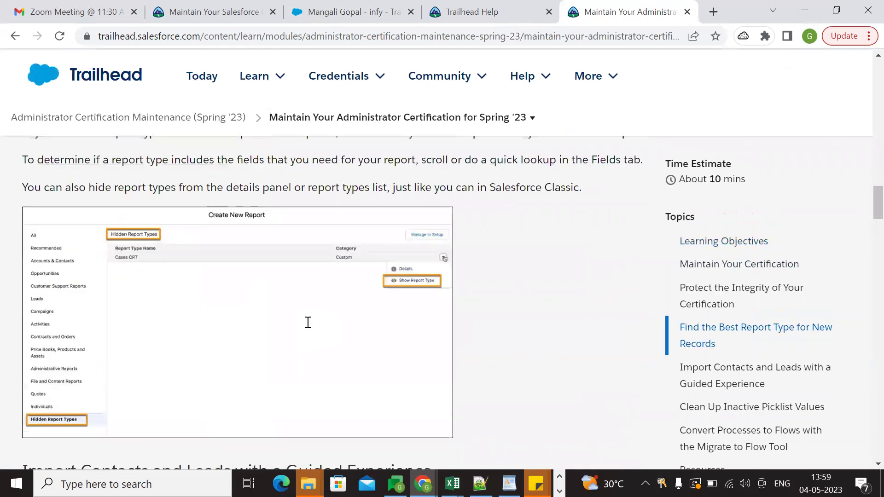
{"action": "scroll", "coordinate": [308, 323], "scroll_direction": "down", "scroll_amount": 10}
{"action": "scroll", "coordinate": [343, 322], "scroll_direction": "down", "scroll_amount": 15}
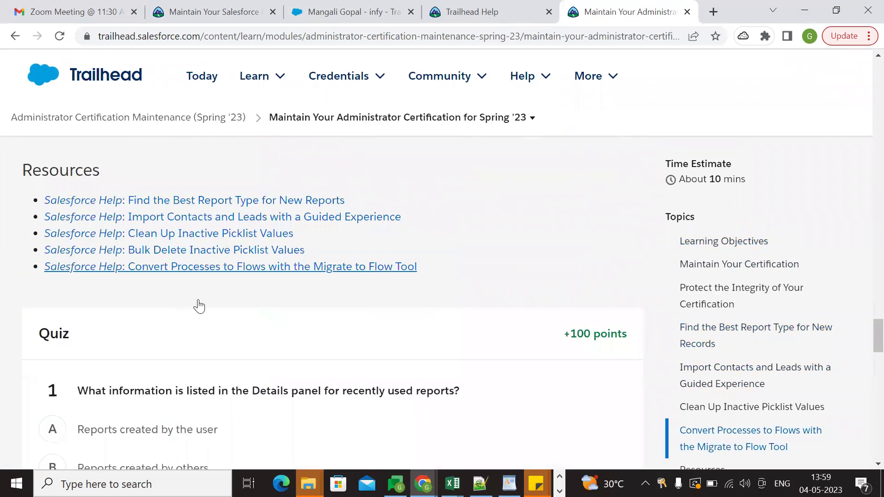
{"action": "scroll", "coordinate": [207, 330], "scroll_direction": "up", "scroll_amount": 5}
{"action": "scroll", "coordinate": [363, 317], "scroll_direction": "down", "scroll_amount": 5}
{"action": "scroll", "coordinate": [361, 414], "scroll_direction": "up", "scroll_amount": 3}
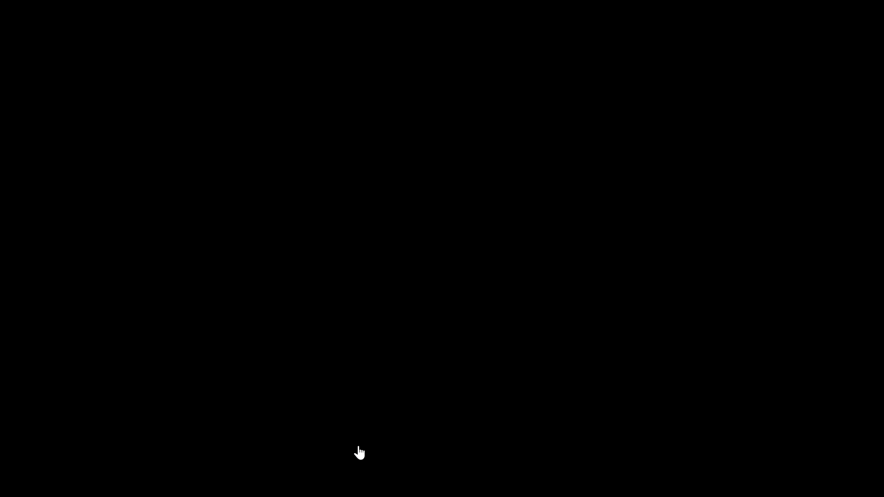
{"action": "scroll", "coordinate": [302, 276], "scroll_direction": "up", "scroll_amount": 3}
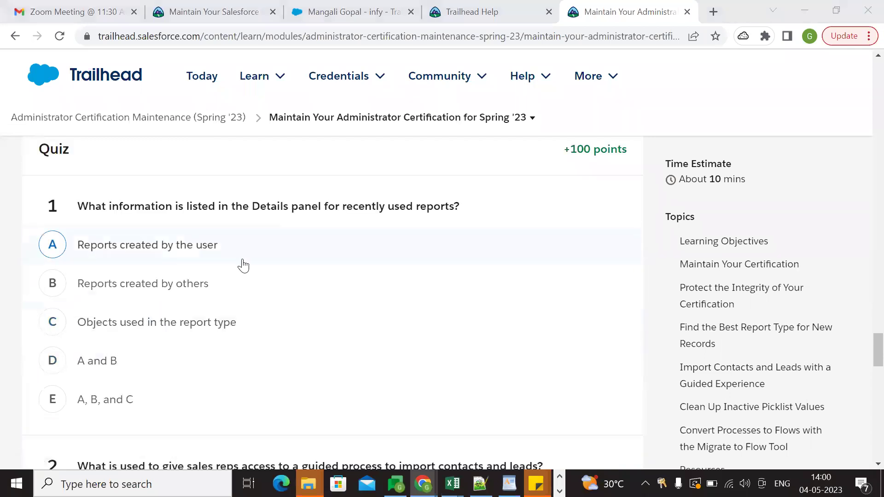
{"action": "scroll", "coordinate": [323, 273], "scroll_direction": "up", "scroll_amount": 3}
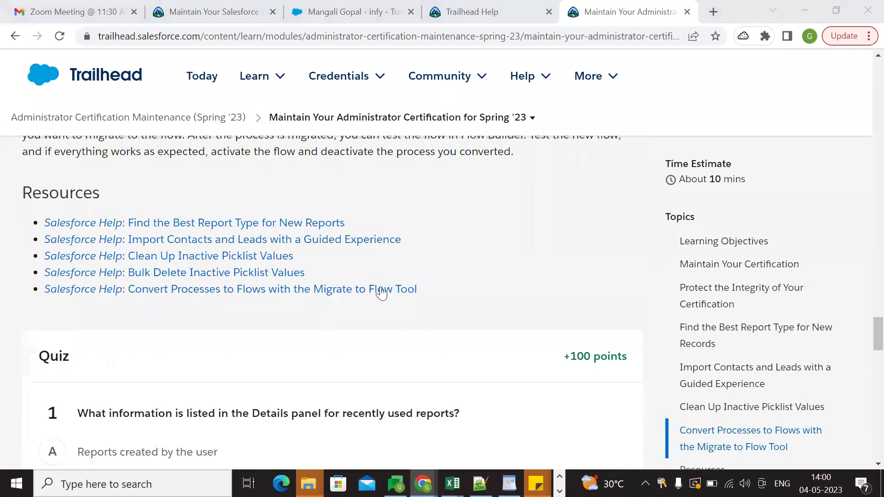
Read quiz question 1 about the Details panel and search the unit for "reports" to locate the section on finding the best report type.
{"action": "scroll", "coordinate": [139, 288], "scroll_direction": "down", "scroll_amount": 1}
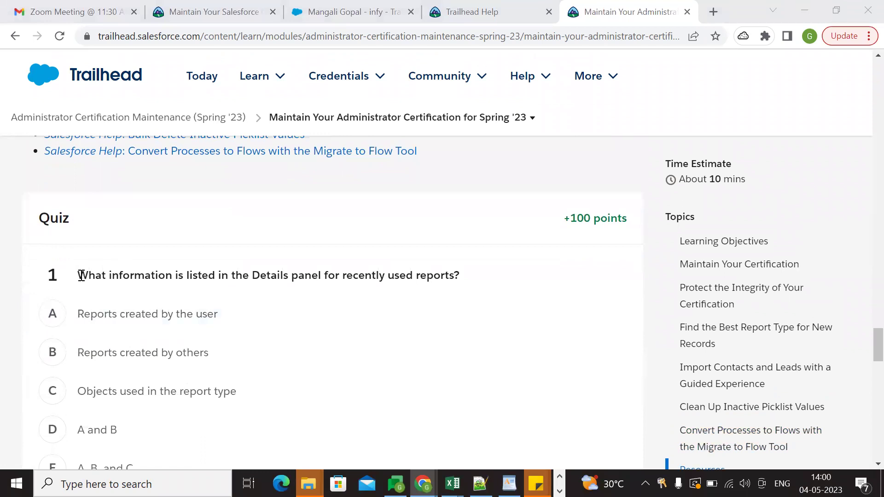
{"action": "left_click_drag", "start_coordinate": [81, 275], "coordinate": [460, 286]}
{"action": "left_click", "coordinate": [422, 219]}
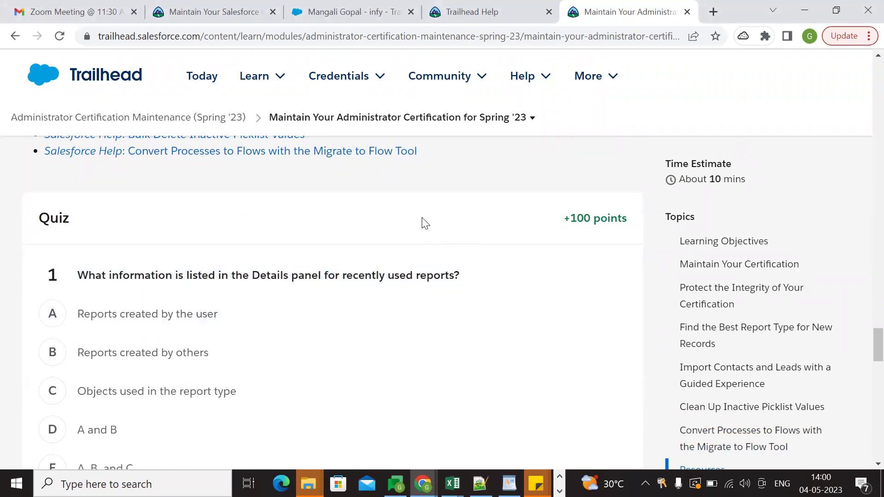
{"action": "scroll", "coordinate": [349, 253], "scroll_direction": "down", "scroll_amount": 1}
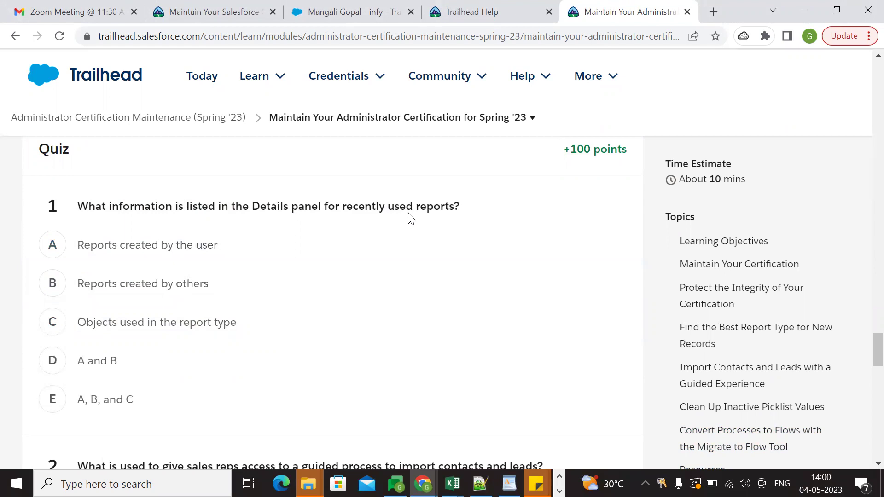
{"action": "double_click", "coordinate": [432, 207]}
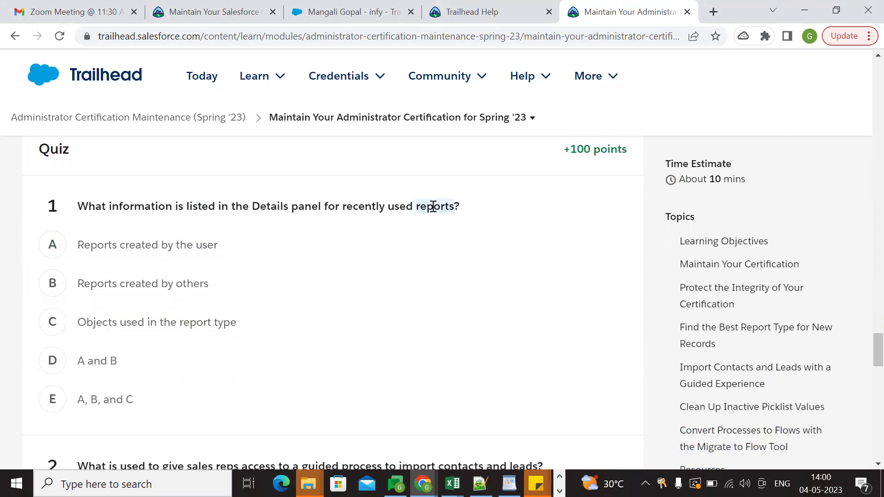
{"action": "key", "text": "ctrl+f"}
{"action": "scroll", "coordinate": [436, 251], "scroll_direction": "up", "scroll_amount": 12}
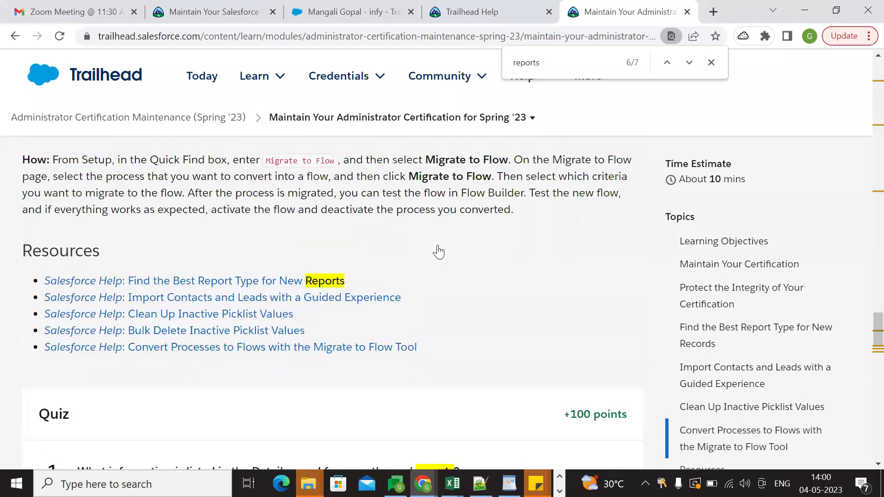
{"action": "scroll", "coordinate": [439, 252], "scroll_direction": "up", "scroll_amount": 6}
{"action": "scroll", "coordinate": [440, 255], "scroll_direction": "up", "scroll_amount": 15}
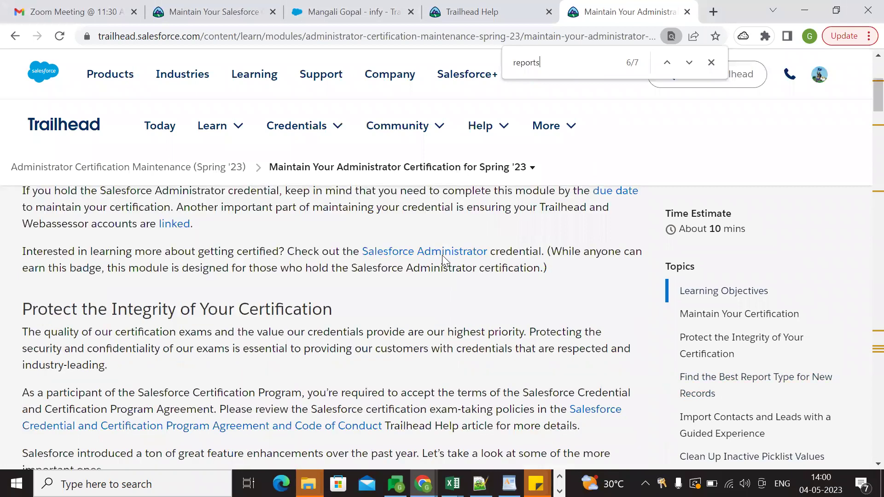
{"action": "scroll", "coordinate": [446, 272], "scroll_direction": "down", "scroll_amount": 8}
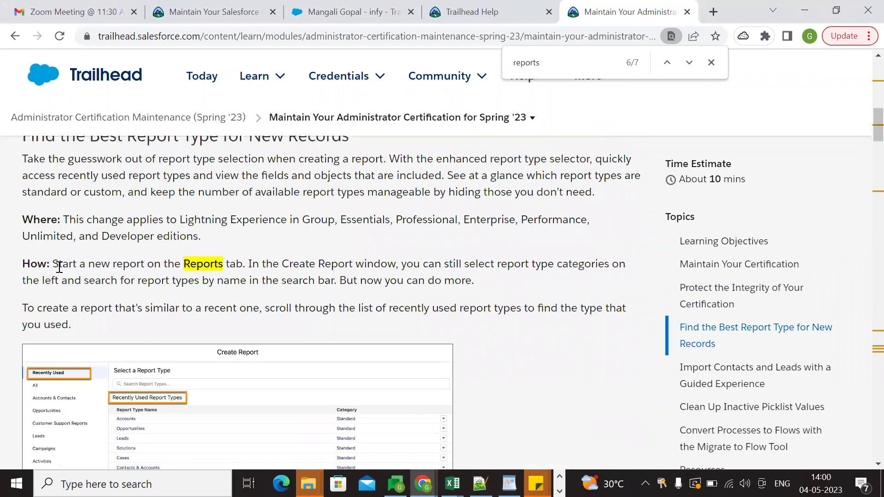
Check the How paragraph on creating reports and answer quiz question 1 with option E, "A, B, and C".
{"action": "left_click_drag", "start_coordinate": [21, 267], "coordinate": [470, 272]}
{"action": "left_click", "coordinate": [189, 252]}
{"action": "left_click", "coordinate": [688, 65]}
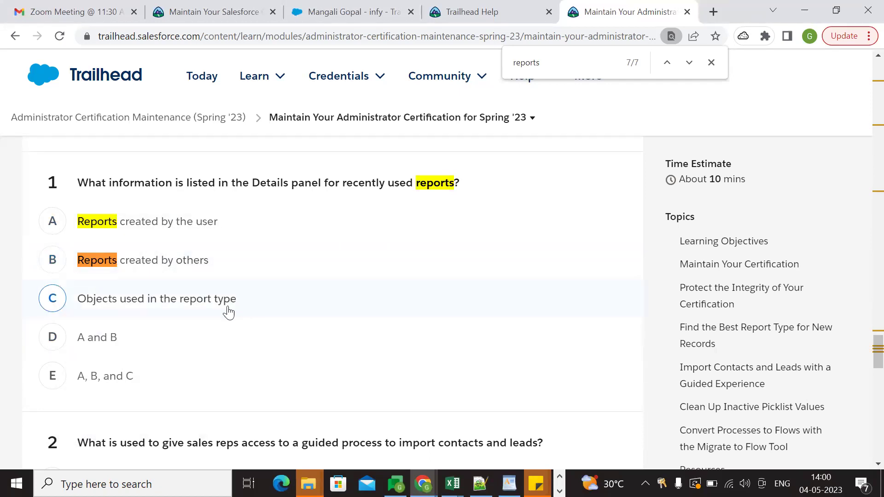
{"action": "left_click", "coordinate": [157, 381]}
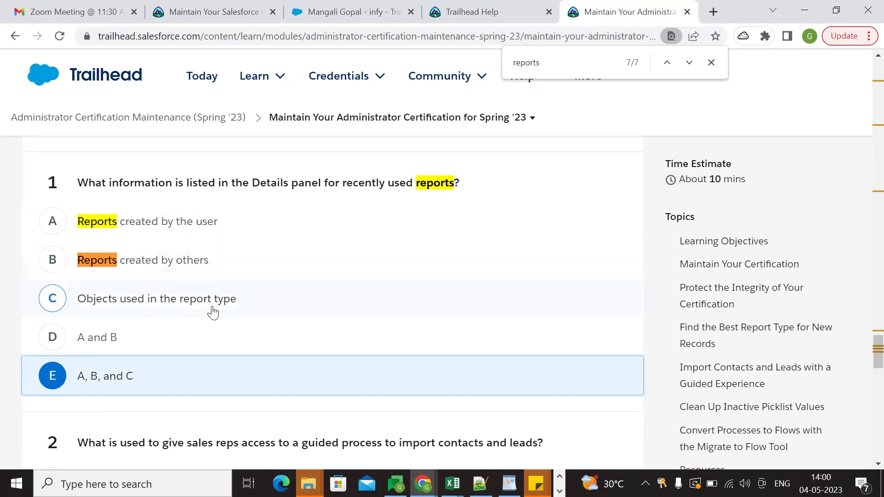
Answer quiz question 2, about guided access to importing contacts and leads, with option C, "Sample CSV file".
{"action": "scroll", "coordinate": [276, 263], "scroll_direction": "down", "scroll_amount": 3}
{"action": "scroll", "coordinate": [297, 283], "scroll_direction": "down", "scroll_amount": 1}
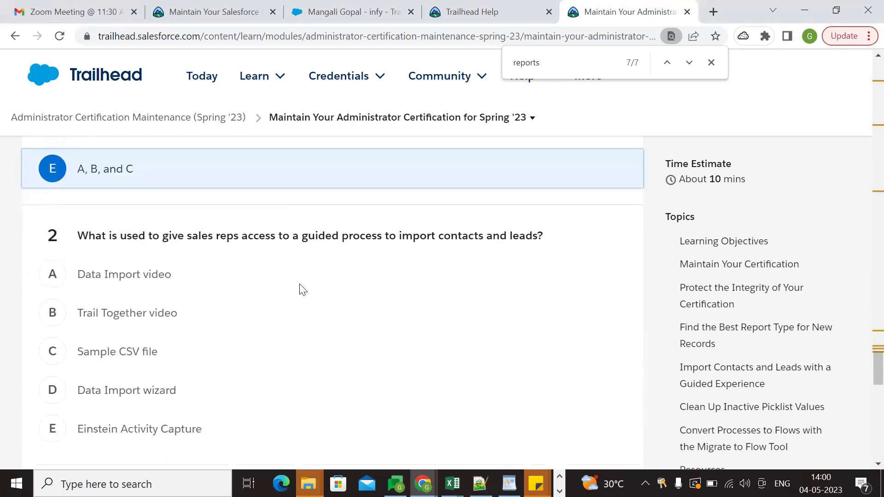
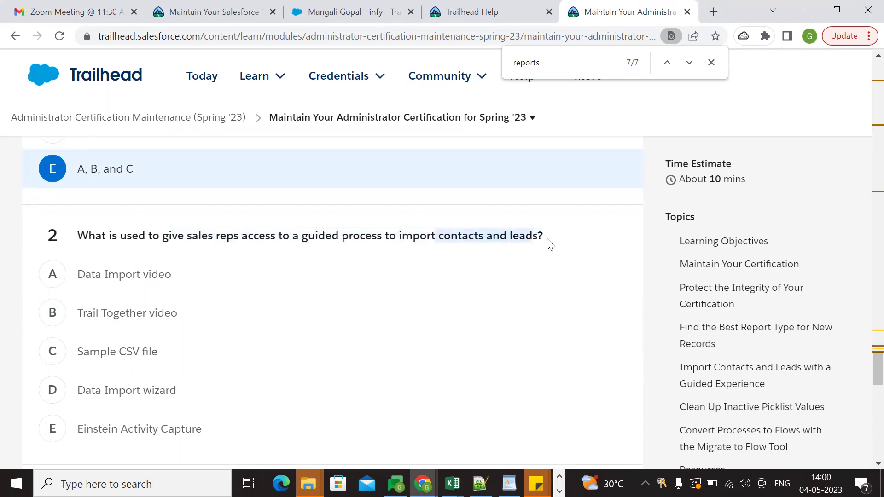
{"action": "left_click", "coordinate": [567, 230]}
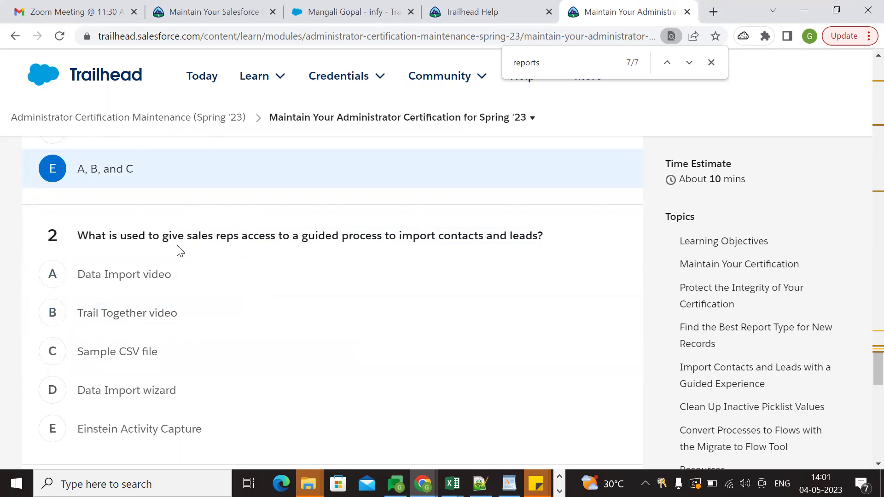
{"action": "left_click_drag", "start_coordinate": [214, 235], "coordinate": [367, 235]}
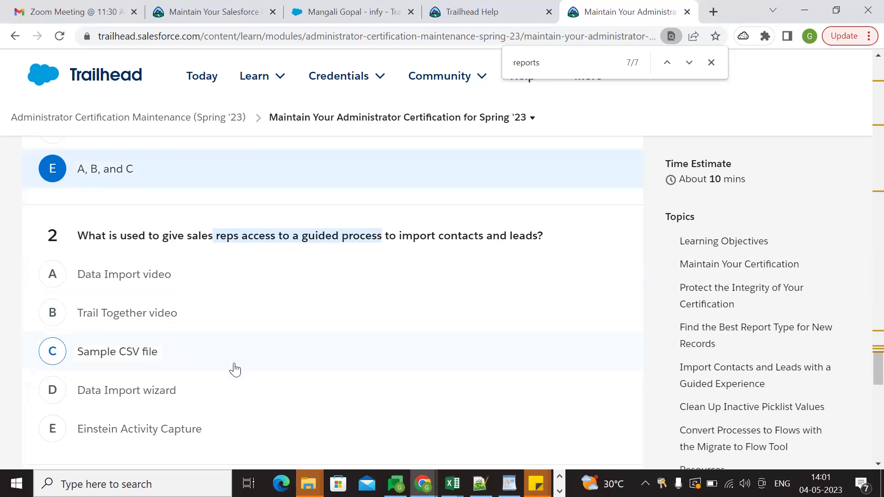
{"action": "double_click", "coordinate": [468, 235]}
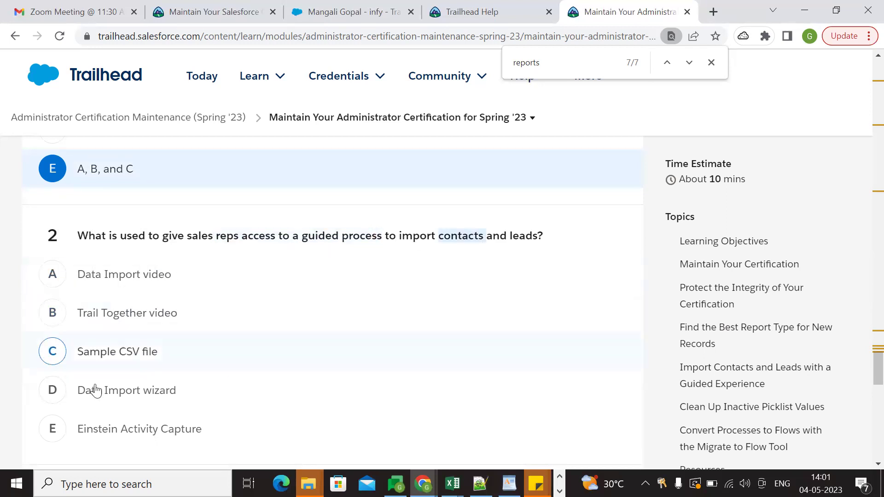
{"action": "left_click", "coordinate": [118, 363]}
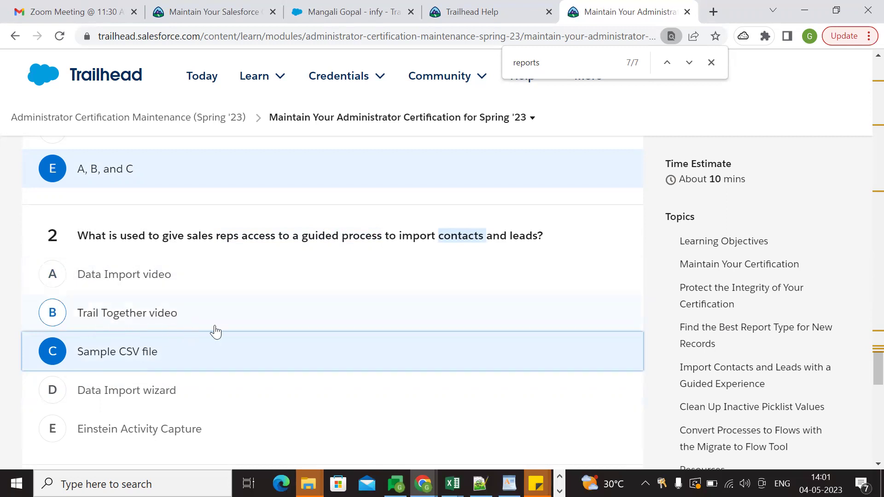
{"action": "scroll", "coordinate": [239, 332], "scroll_direction": "down", "scroll_amount": 1}
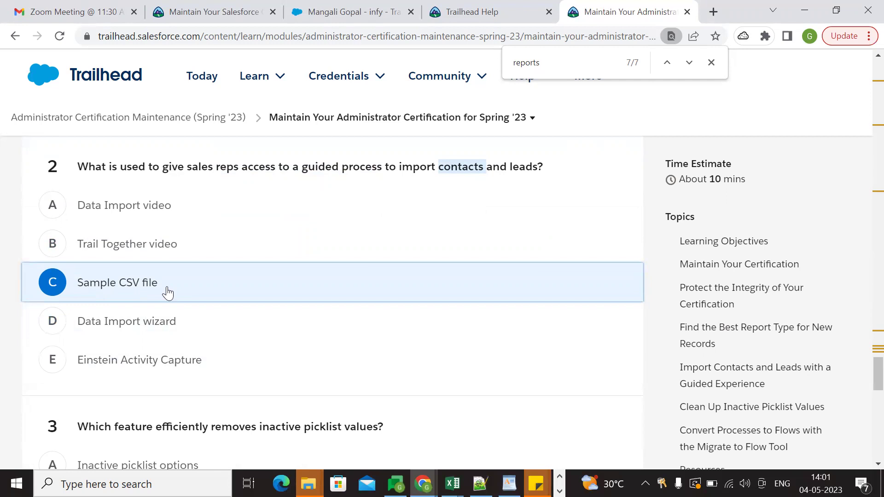
{"action": "scroll", "coordinate": [184, 250], "scroll_direction": "up", "scroll_amount": 1}
{"action": "scroll", "coordinate": [190, 250], "scroll_direction": "down", "scroll_amount": 2}
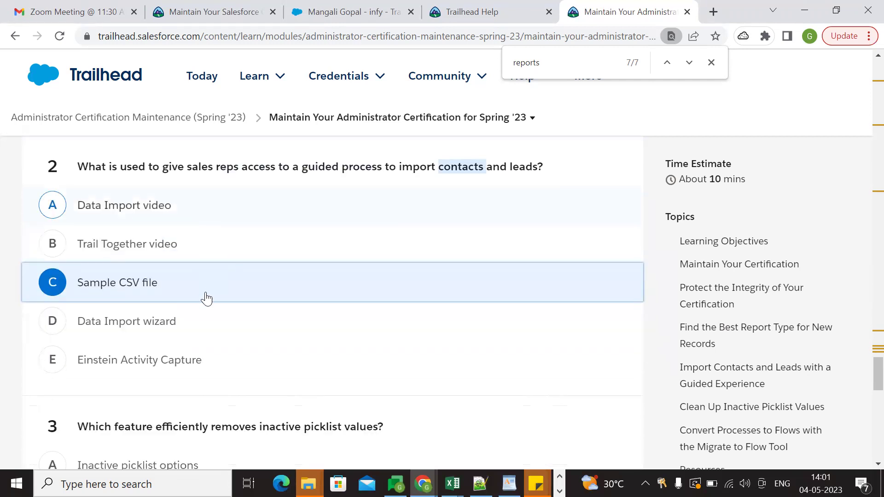
Answer quiz question 3, about removing inactive picklist values, with option E, "Bulk delete unused values".
{"action": "scroll", "coordinate": [258, 331], "scroll_direction": "down", "scroll_amount": 3}
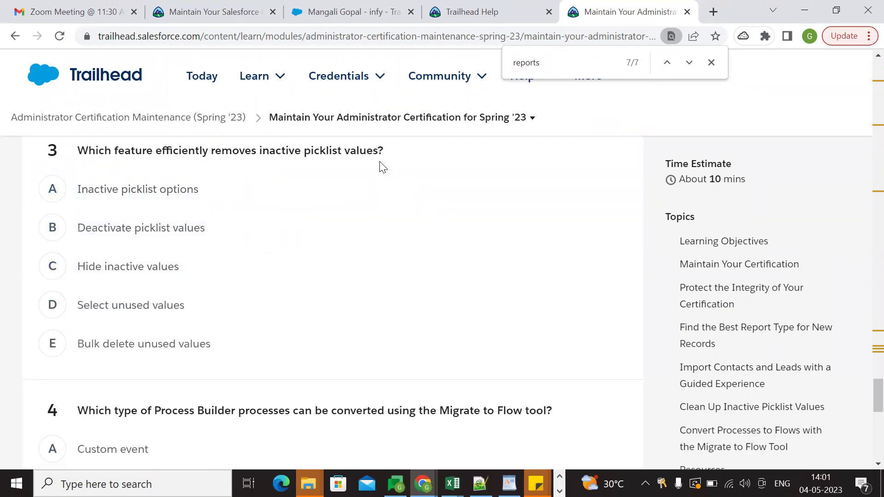
{"action": "left_click", "coordinate": [172, 313]}
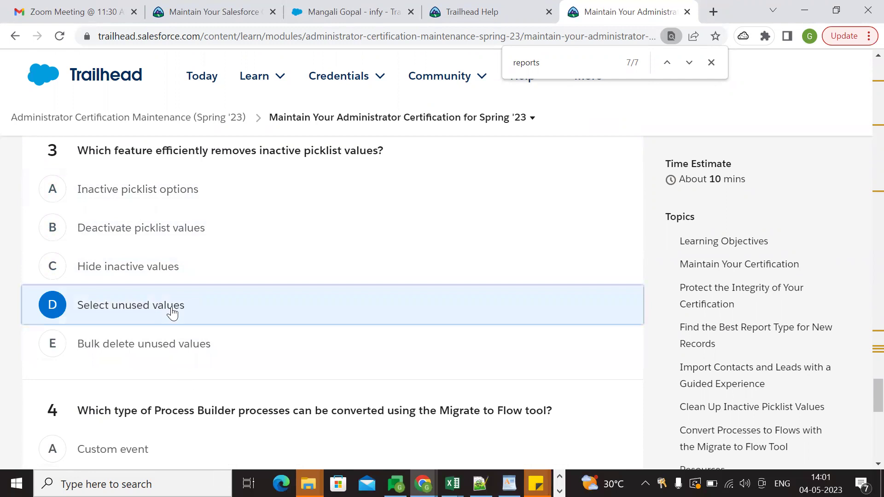
{"action": "left_click", "coordinate": [173, 364]}
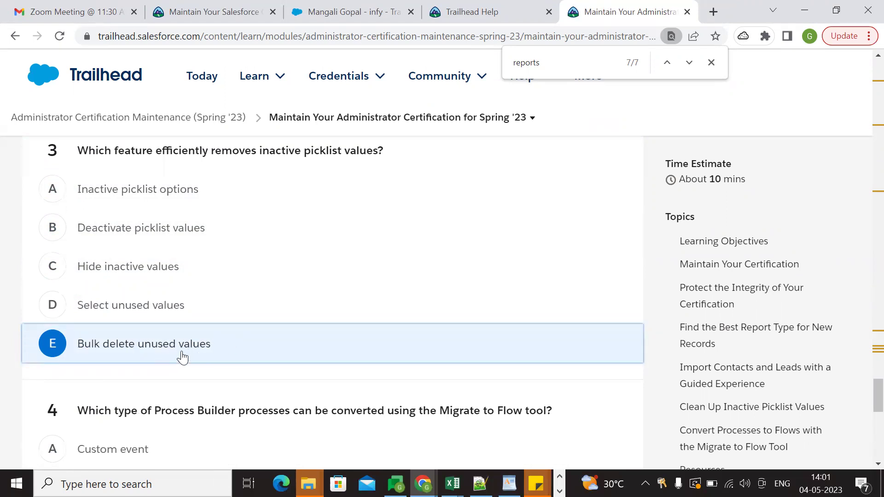
Answer quiz question 4, about processes convertible with the Migrate to Flow tool, with option C, "Record-triggered".
{"action": "scroll", "coordinate": [221, 355], "scroll_direction": "down", "scroll_amount": 3}
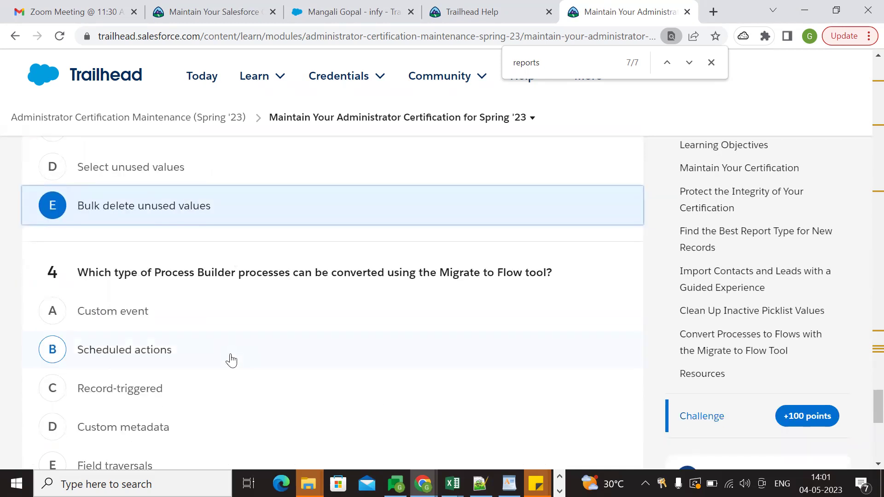
{"action": "scroll", "coordinate": [231, 359], "scroll_direction": "down", "scroll_amount": 1}
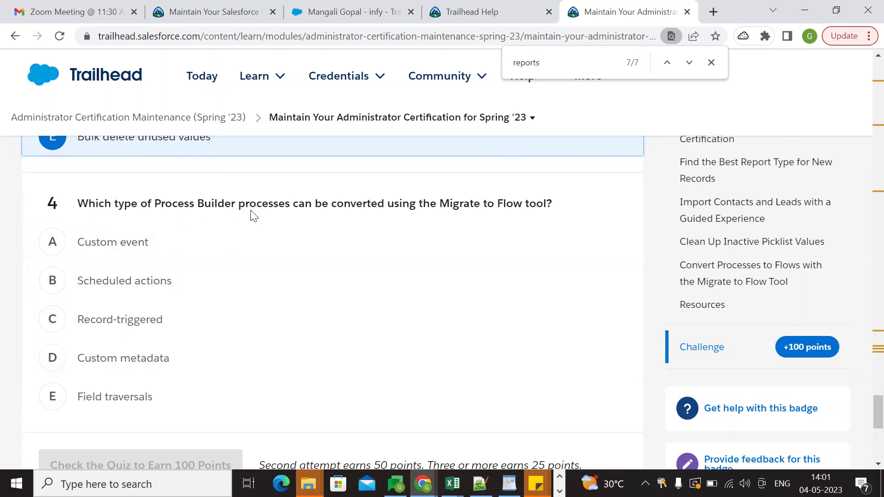
{"action": "left_click_drag", "start_coordinate": [437, 201], "coordinate": [553, 206]}
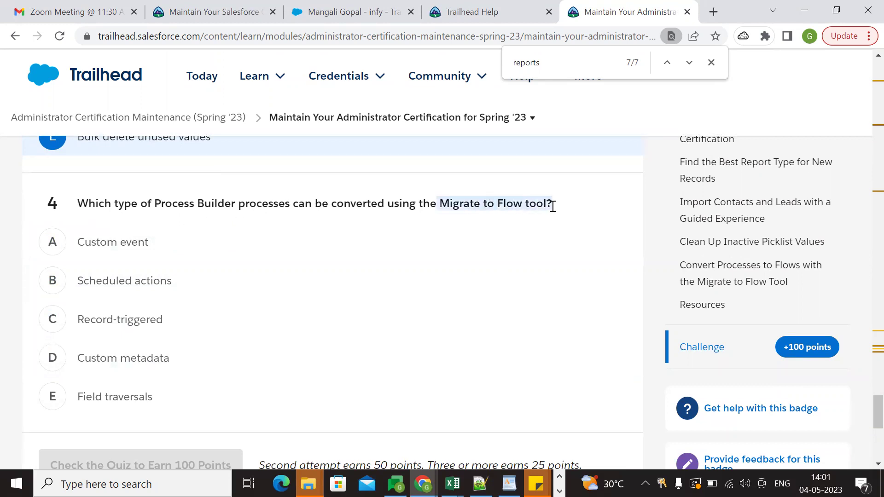
{"action": "left_click", "coordinate": [569, 208]}
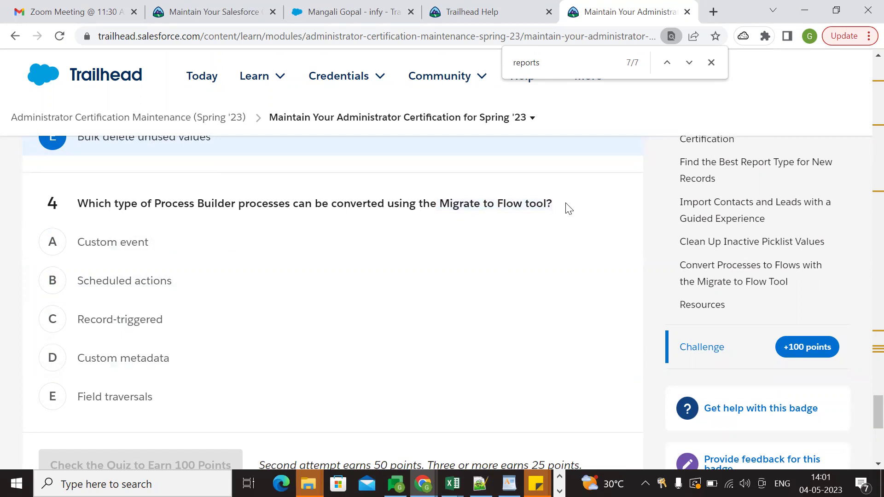
{"action": "left_click", "coordinate": [162, 321]}
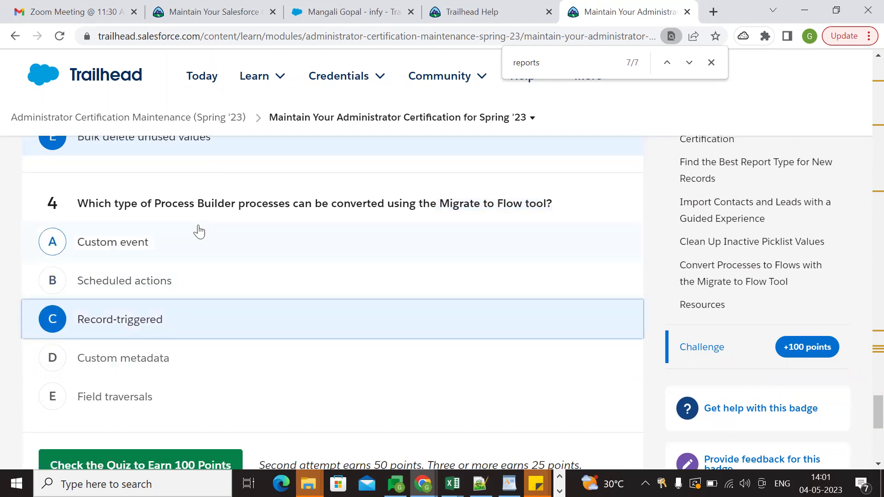
{"action": "left_click_drag", "start_coordinate": [80, 206], "coordinate": [552, 206]}
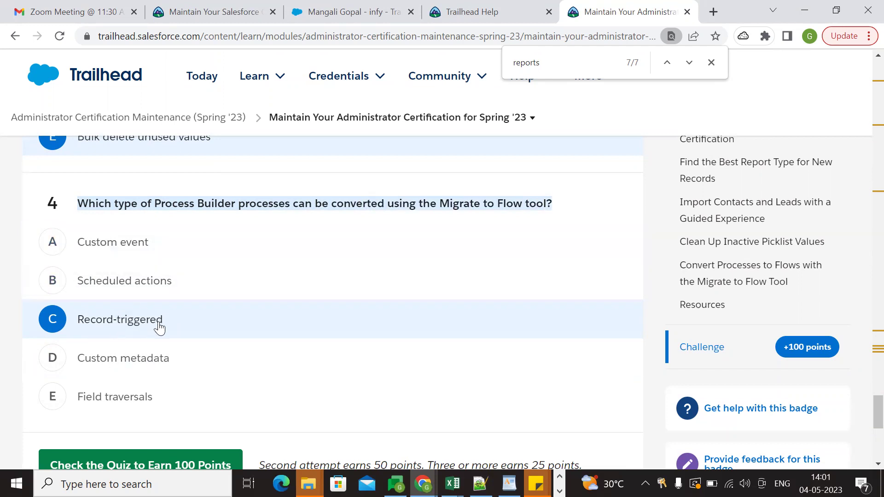
Review the selected answers to the four quiz questions and submit the quiz for checking.
{"action": "scroll", "coordinate": [249, 321], "scroll_direction": "down", "scroll_amount": 1}
{"action": "scroll", "coordinate": [248, 321], "scroll_direction": "up", "scroll_amount": 10}
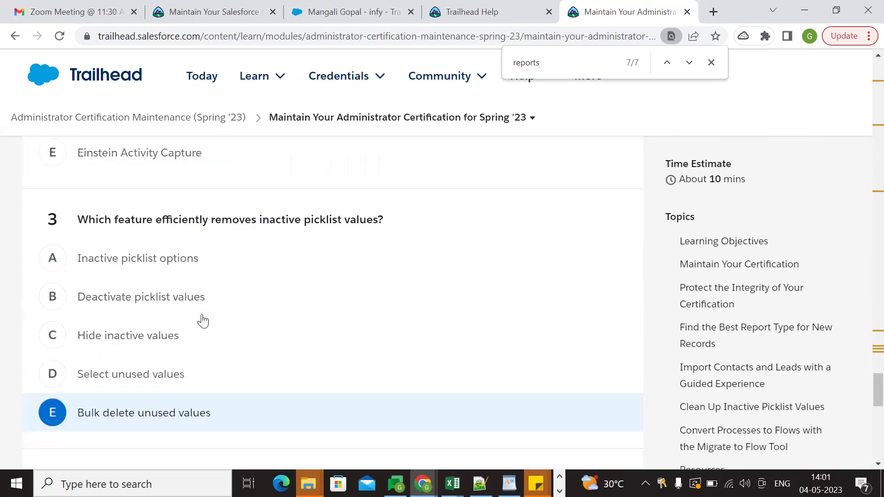
{"action": "scroll", "coordinate": [203, 322], "scroll_direction": "down", "scroll_amount": 10}
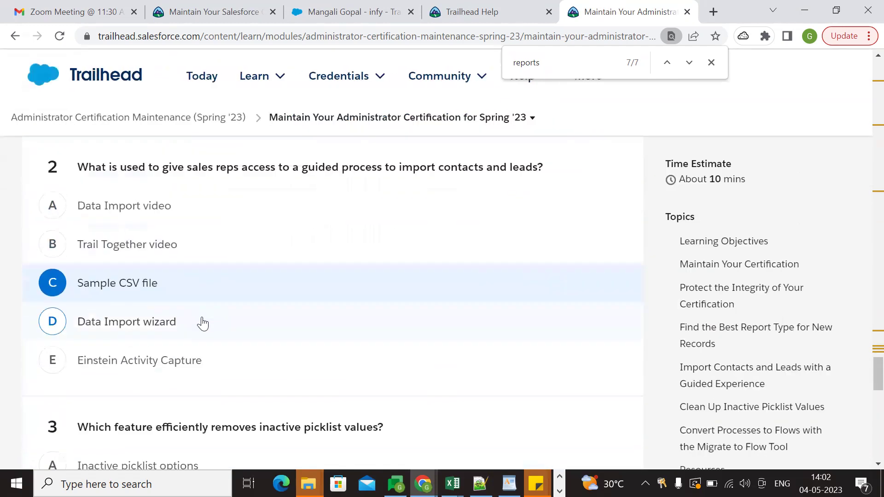
{"action": "scroll", "coordinate": [203, 322], "scroll_direction": "down", "scroll_amount": 9}
{"action": "scroll", "coordinate": [152, 358], "scroll_direction": "up", "scroll_amount": 4}
{"action": "left_click", "coordinate": [186, 397]}
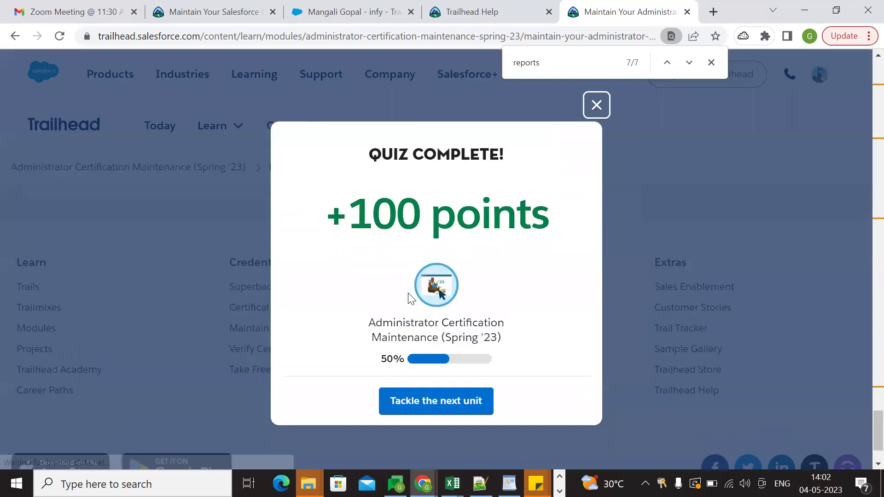
Close the page search and continue to the next unit, "Get Hands-on with Enhance Record Pages With Dynamic Forms".
{"action": "left_click", "coordinate": [711, 64]}
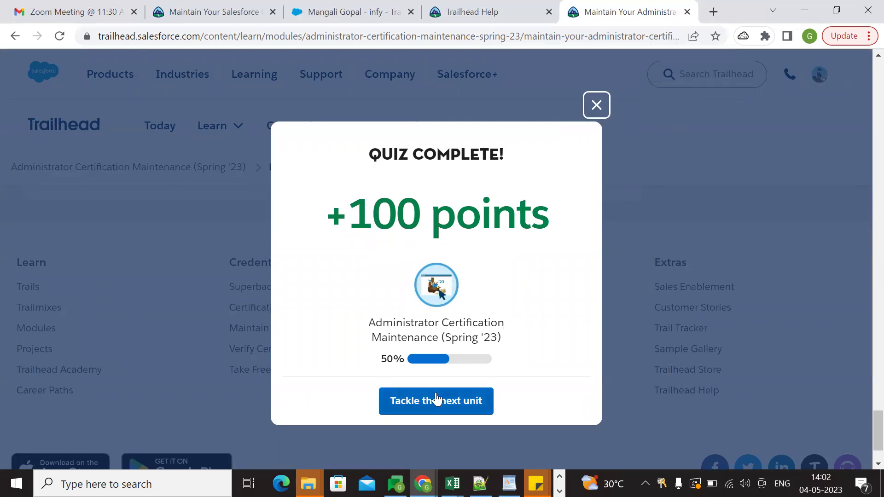
{"action": "left_click", "coordinate": [452, 410]}
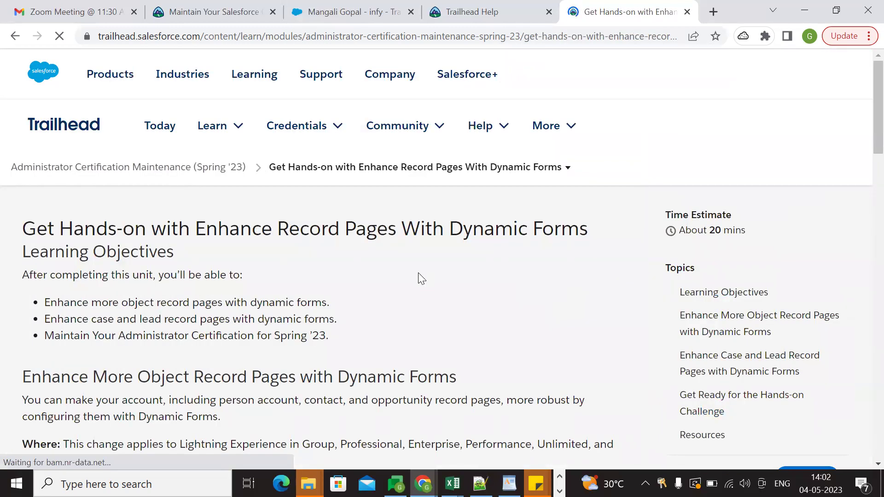
{"action": "left_click", "coordinate": [568, 169]}
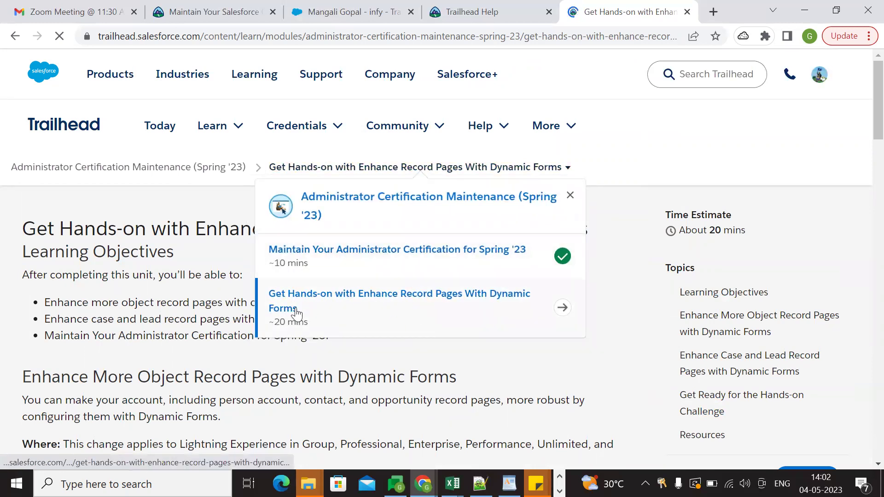
{"action": "left_click", "coordinate": [433, 351]}
Look through the hands-on orgs available for the unit's challenge and close the list without changing the selection.
{"action": "scroll", "coordinate": [454, 358], "scroll_direction": "down", "scroll_amount": 10}
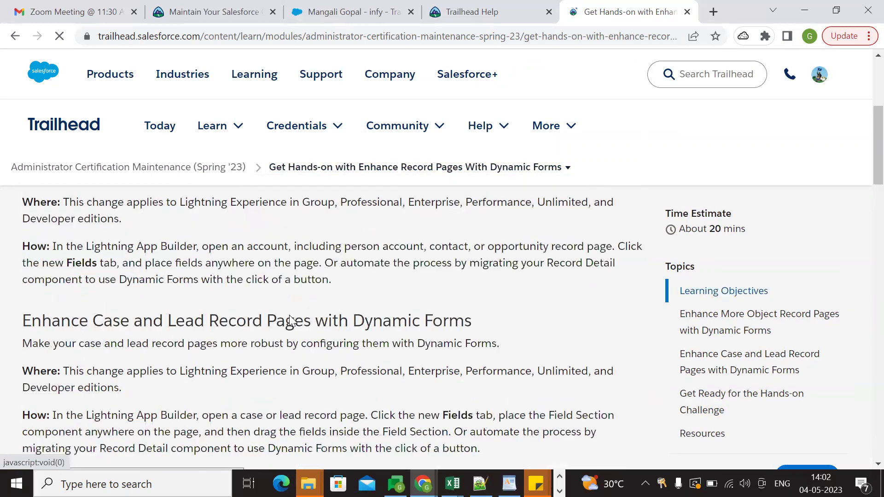
{"action": "scroll", "coordinate": [443, 274], "scroll_direction": "down", "scroll_amount": 15}
{"action": "scroll", "coordinate": [418, 309], "scroll_direction": "up", "scroll_amount": 3}
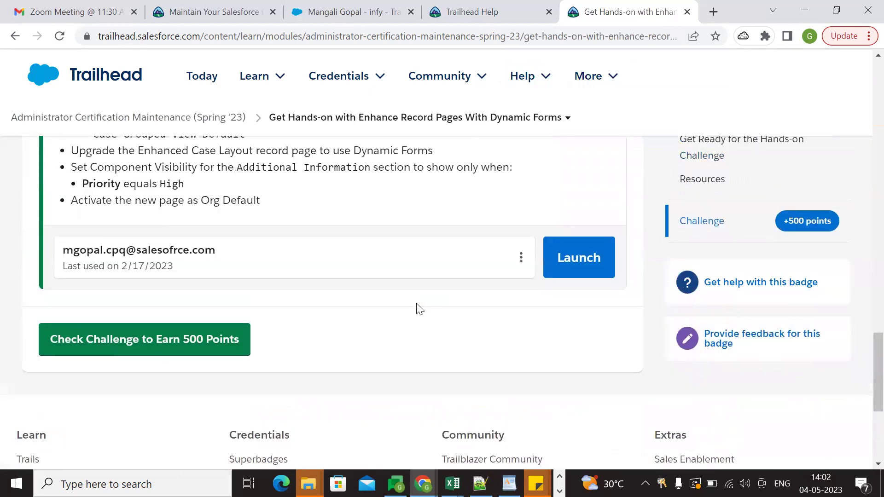
{"action": "left_click", "coordinate": [449, 348]}
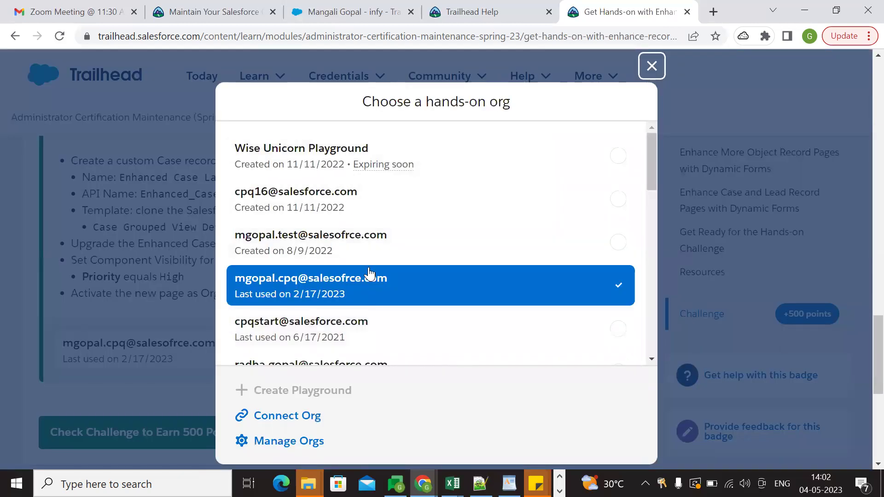
{"action": "scroll", "coordinate": [390, 289], "scroll_direction": "down", "scroll_amount": 1}
{"action": "scroll", "coordinate": [390, 289], "scroll_direction": "down", "scroll_amount": 4}
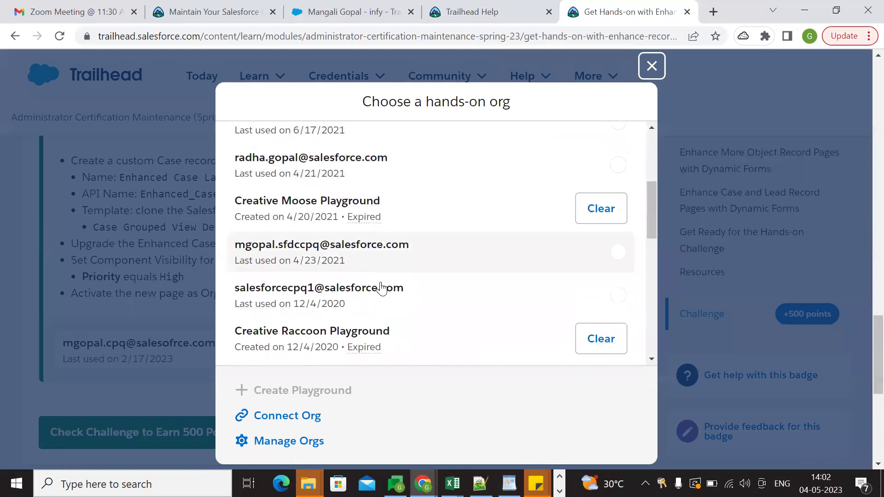
{"action": "scroll", "coordinate": [408, 295], "scroll_direction": "down", "scroll_amount": 5}
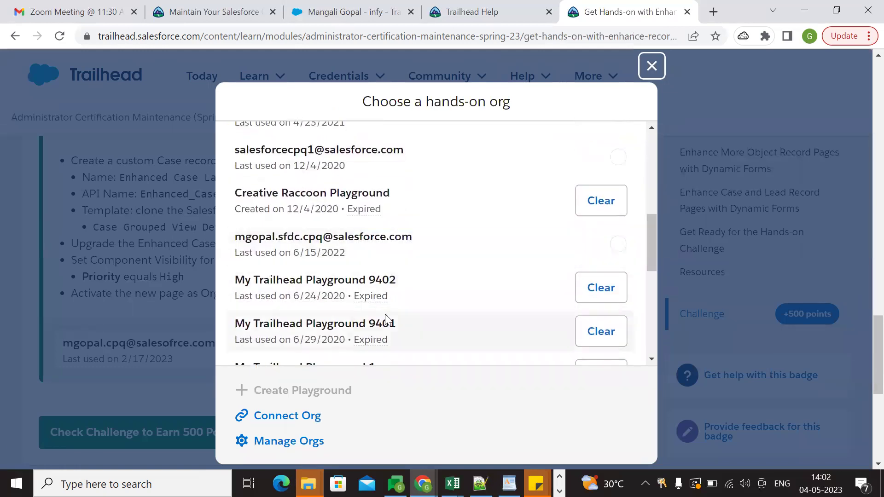
{"action": "scroll", "coordinate": [388, 318], "scroll_direction": "down", "scroll_amount": 3}
{"action": "scroll", "coordinate": [388, 300], "scroll_direction": "up", "scroll_amount": 11}
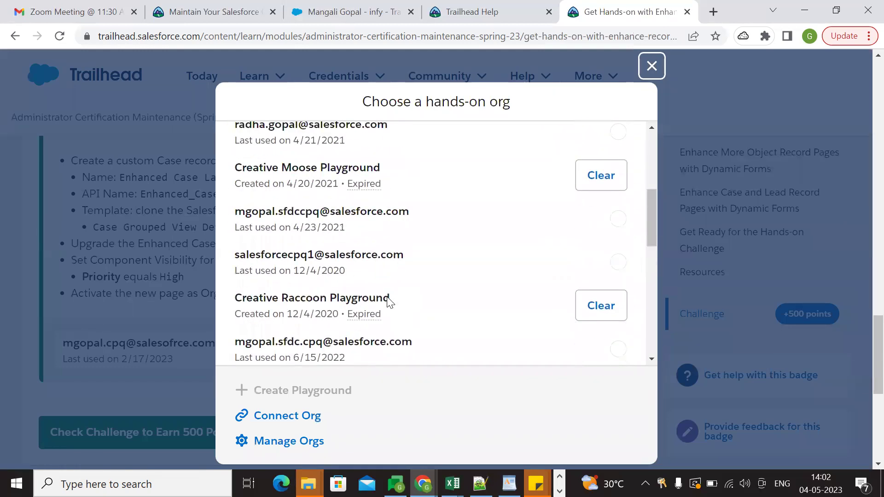
{"action": "scroll", "coordinate": [388, 301], "scroll_direction": "up", "scroll_amount": 2}
{"action": "left_click", "coordinate": [63, 209]}
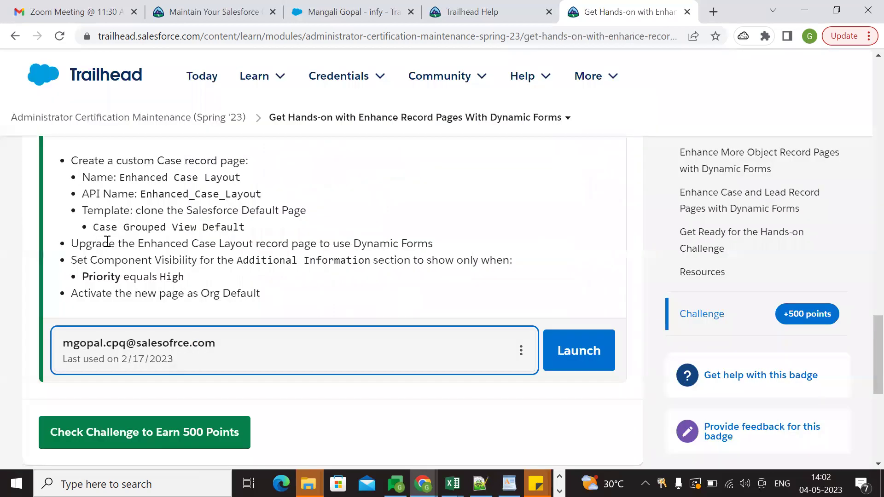
Check the challenge's hands-on org list again and choose to connect another org.
{"action": "scroll", "coordinate": [462, 325], "scroll_direction": "down", "scroll_amount": 3}
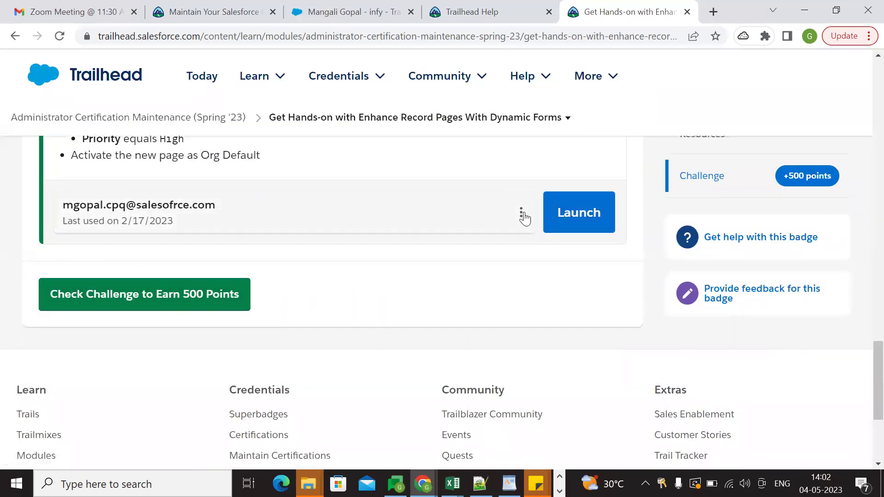
{"action": "left_click", "coordinate": [521, 215]}
{"action": "scroll", "coordinate": [375, 251], "scroll_direction": "up", "scroll_amount": 5}
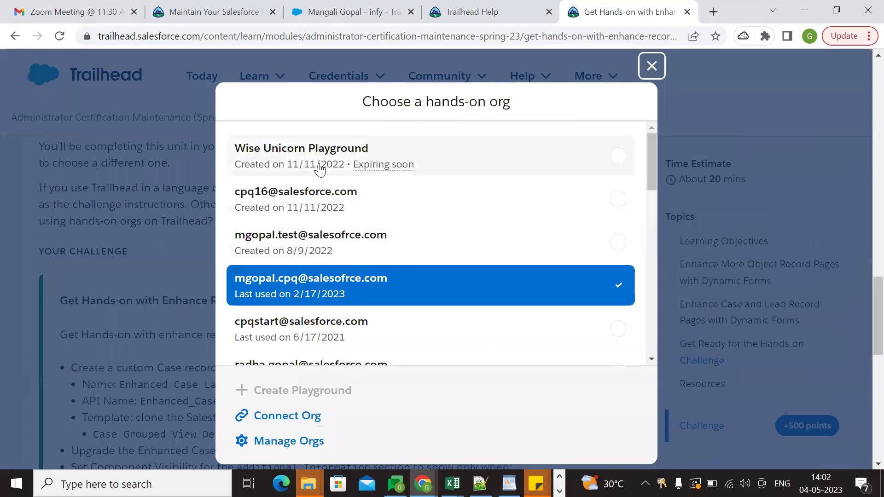
{"action": "scroll", "coordinate": [405, 286], "scroll_direction": "down", "scroll_amount": 1}
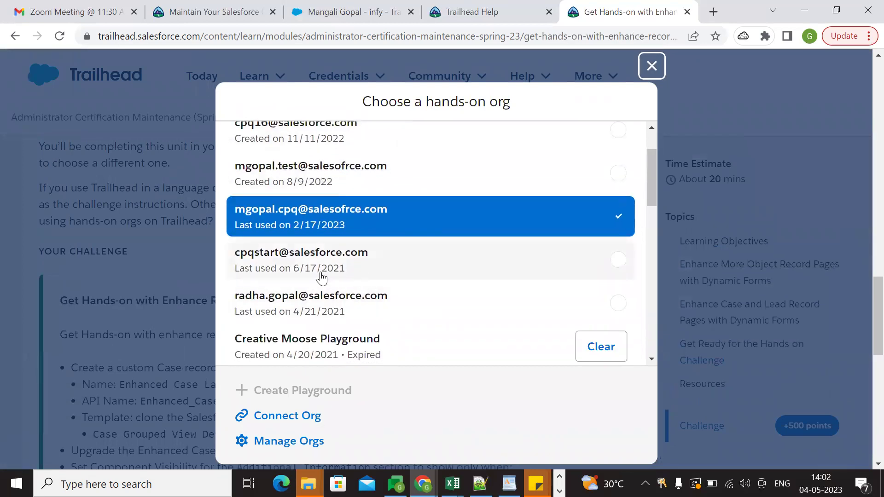
{"action": "scroll", "coordinate": [400, 272], "scroll_direction": "down", "scroll_amount": 1}
{"action": "scroll", "coordinate": [405, 275], "scroll_direction": "down", "scroll_amount": 1}
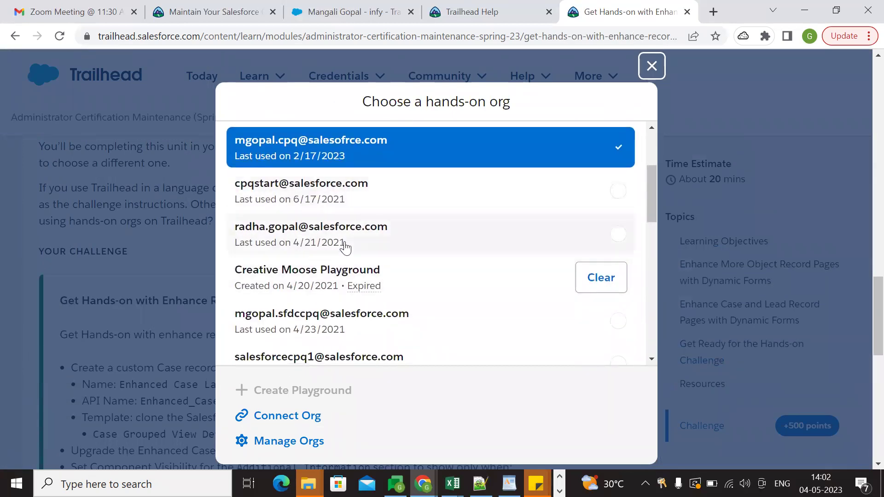
{"action": "scroll", "coordinate": [354, 245], "scroll_direction": "down", "scroll_amount": 1}
{"action": "scroll", "coordinate": [346, 253], "scroll_direction": "down", "scroll_amount": 2}
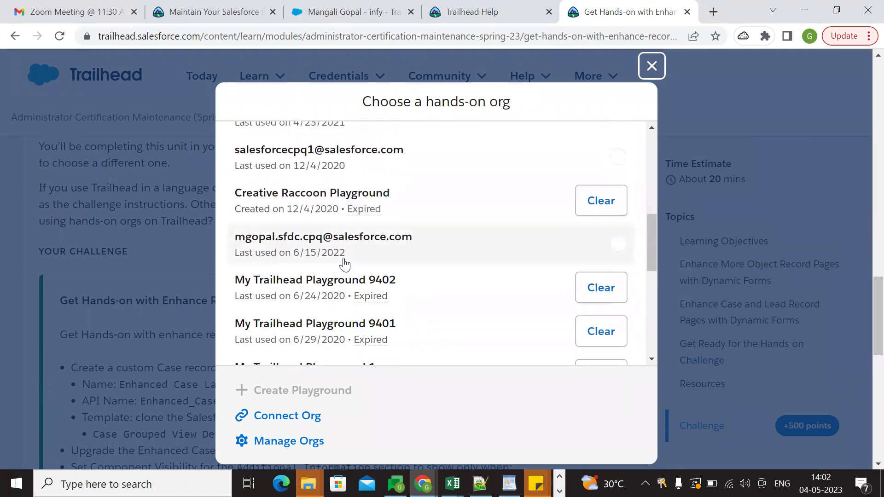
{"action": "scroll", "coordinate": [339, 260], "scroll_direction": "down", "scroll_amount": 7}
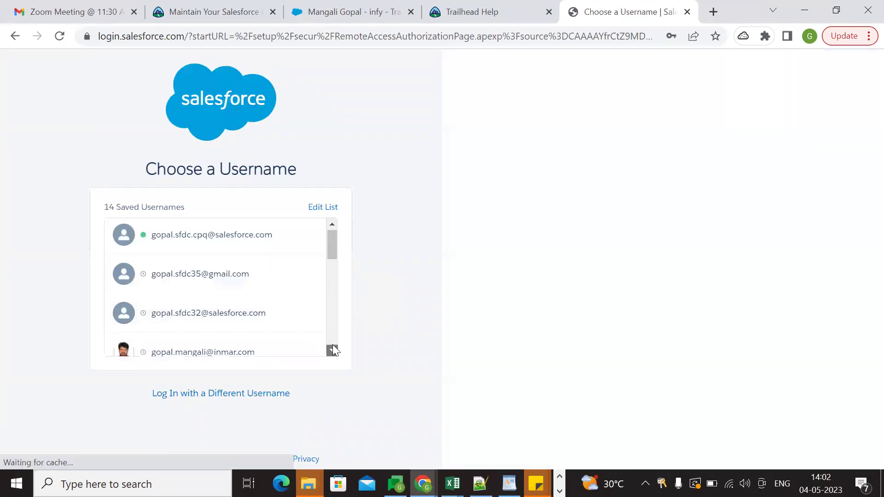
Choose the saved username of the org to connect and log in with the account password.
{"action": "left_click_drag", "start_coordinate": [332, 350], "coordinate": [333, 350]}
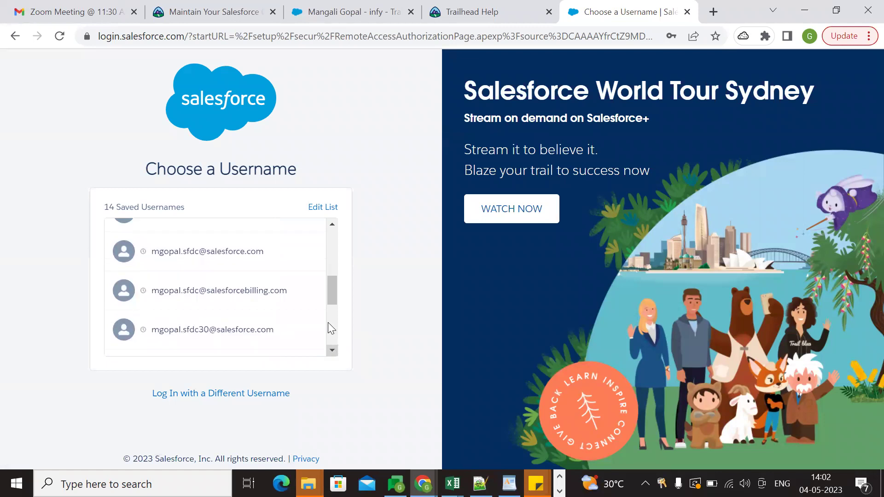
{"action": "left_click", "coordinate": [211, 251]}
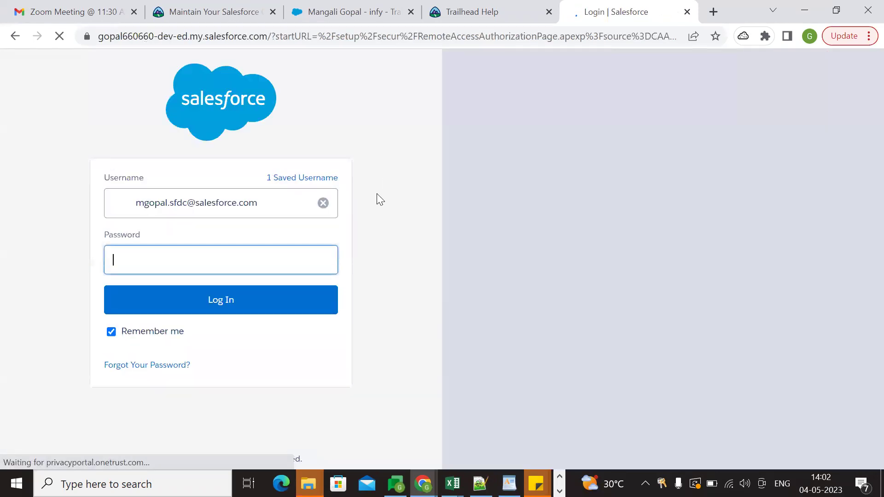
{"action": "left_click", "coordinate": [235, 308]}
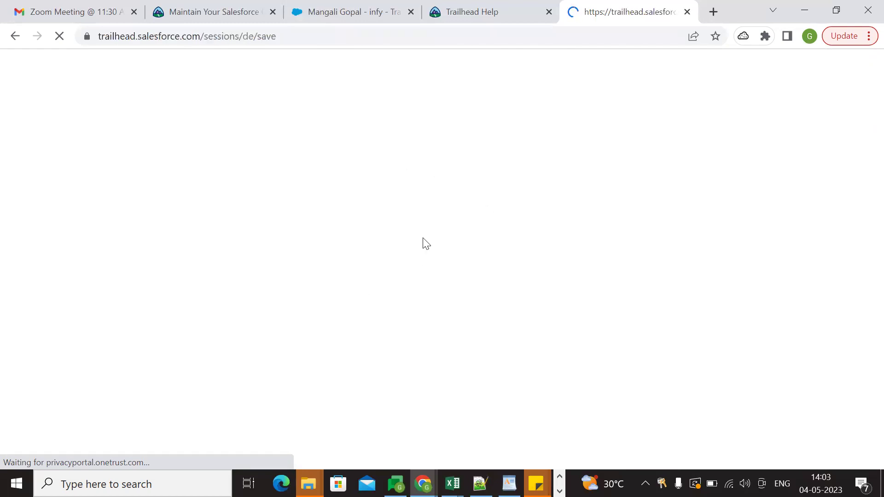
Request saving the connected org to the Trailhead profile and continue to the challenge with that org.
{"action": "scroll", "coordinate": [642, 295], "scroll_direction": "down", "scroll_amount": 2}
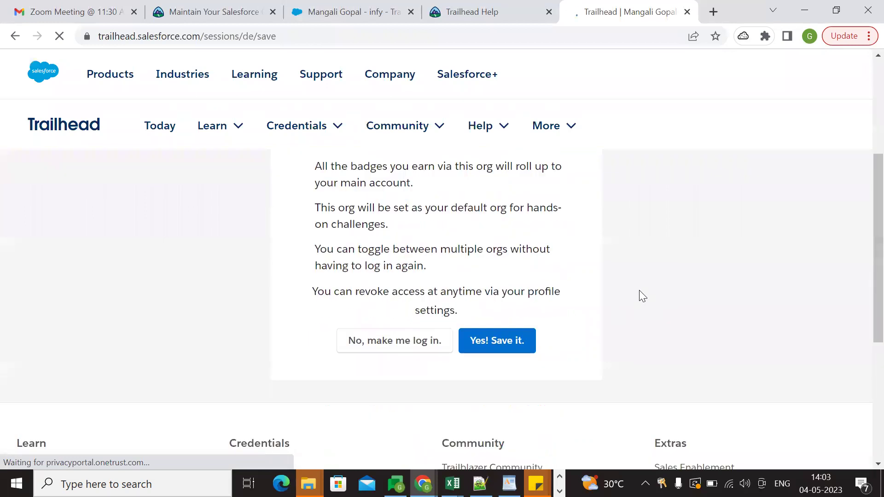
{"action": "scroll", "coordinate": [643, 296], "scroll_direction": "down", "scroll_amount": 3}
{"action": "left_click", "coordinate": [491, 295]}
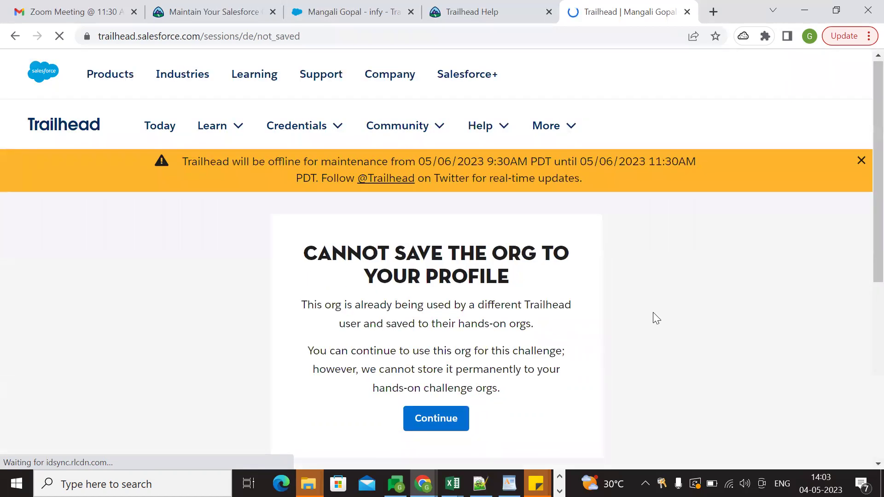
{"action": "scroll", "coordinate": [653, 312], "scroll_direction": "down", "scroll_amount": 3}
{"action": "left_click", "coordinate": [451, 287]}
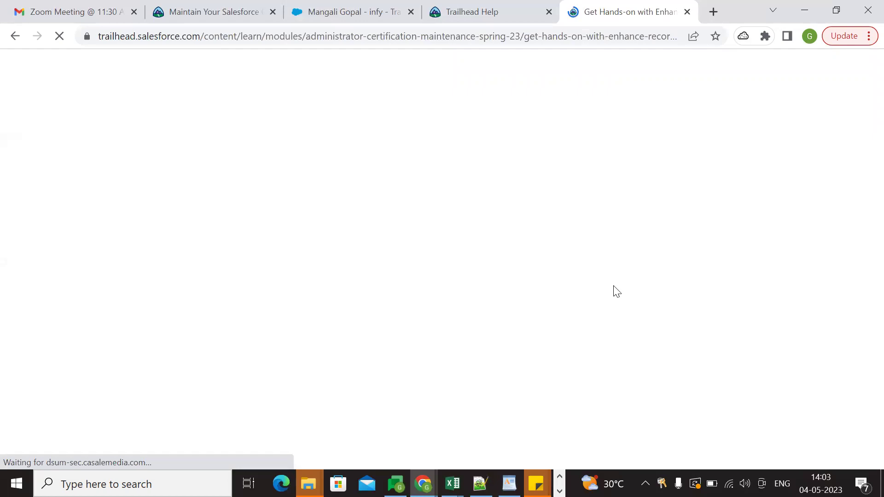
Launch the connected org from the hands-on challenge and switch it to Lightning Experience.
{"action": "scroll", "coordinate": [383, 297], "scroll_direction": "down", "scroll_amount": 5}
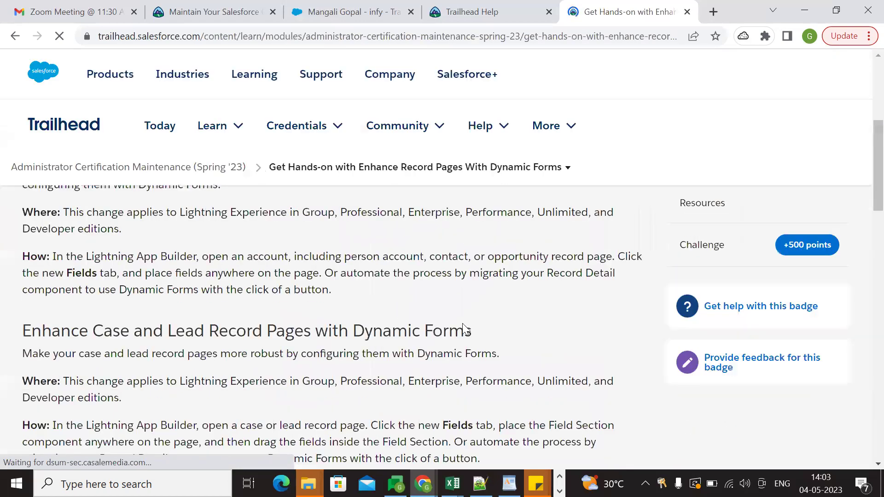
{"action": "scroll", "coordinate": [463, 323], "scroll_direction": "down", "scroll_amount": 10}
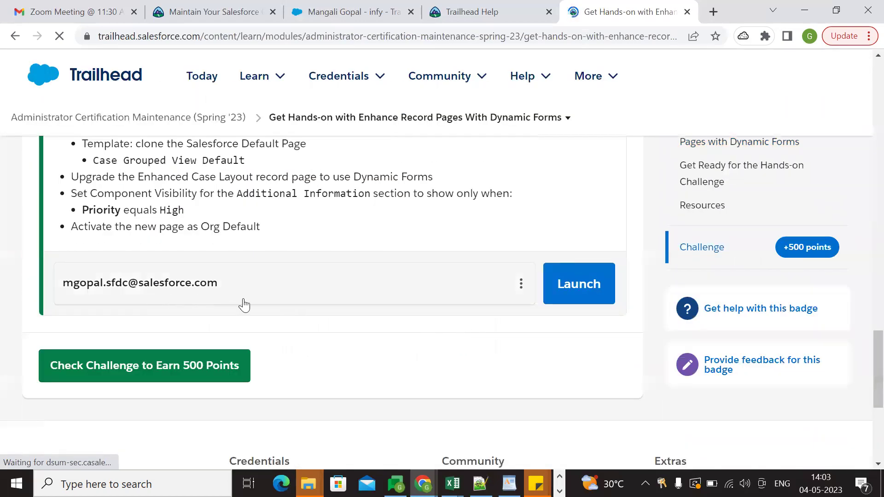
{"action": "left_click", "coordinate": [585, 298]}
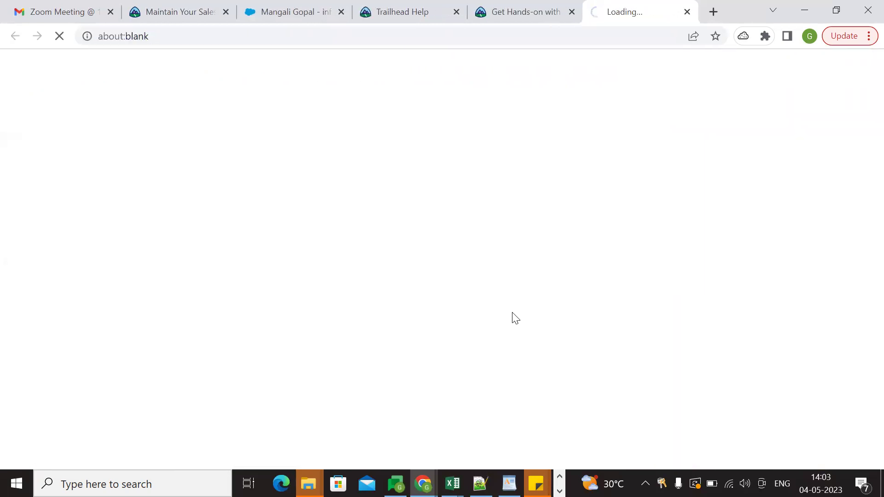
{"action": "left_click", "coordinate": [506, 11]}
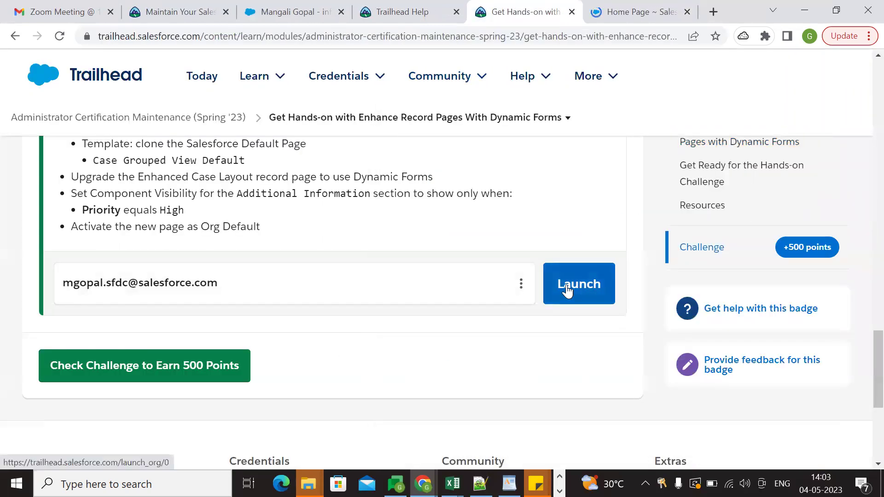
{"action": "left_click", "coordinate": [607, 10]}
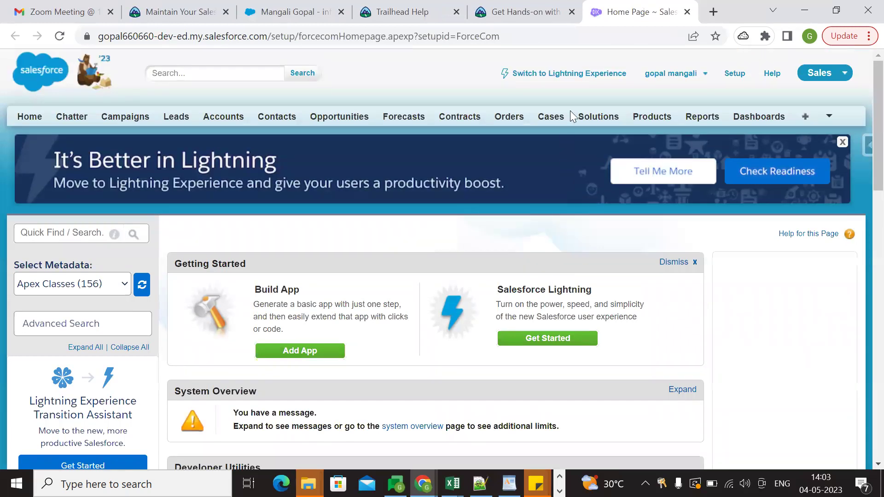
{"action": "left_click", "coordinate": [568, 80]}
Return to the Trailhead challenge and read its title, introduction and the requirement for creating a custom Case record page.
{"action": "left_click", "coordinate": [517, 11]}
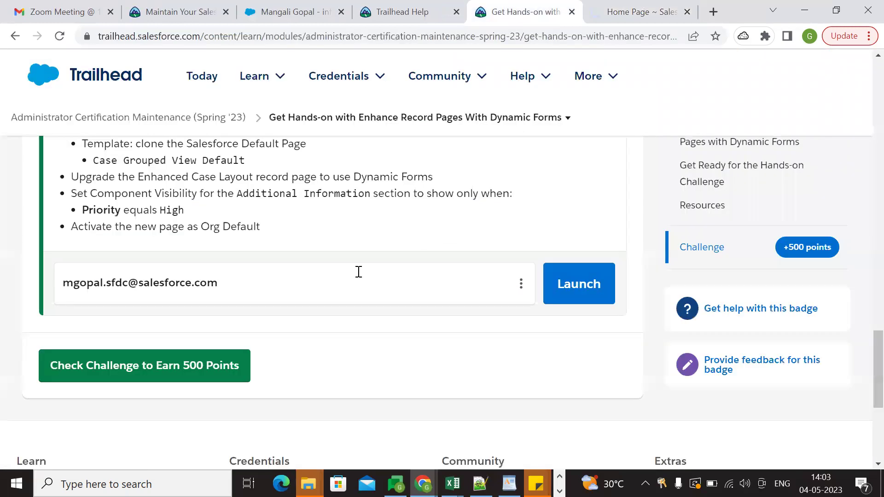
{"action": "scroll", "coordinate": [388, 345], "scroll_direction": "up", "scroll_amount": 8}
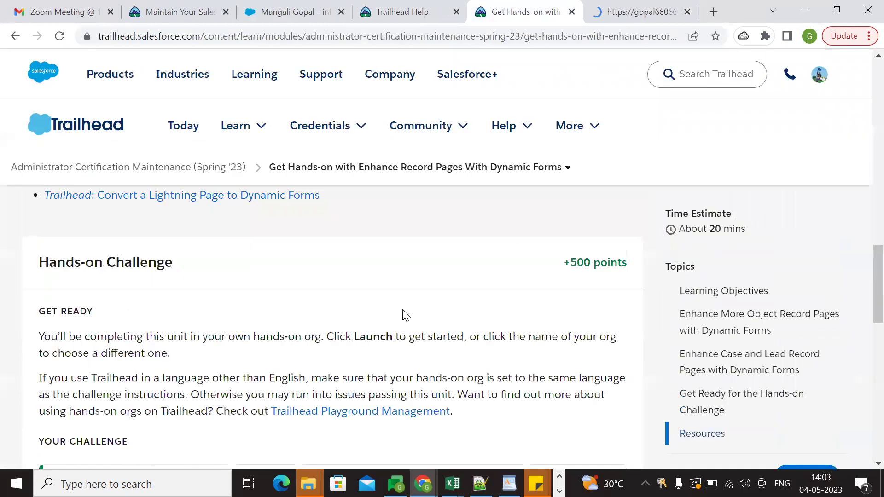
{"action": "scroll", "coordinate": [466, 318], "scroll_direction": "down", "scroll_amount": 5}
{"action": "scroll", "coordinate": [276, 263], "scroll_direction": "down", "scroll_amount": 2}
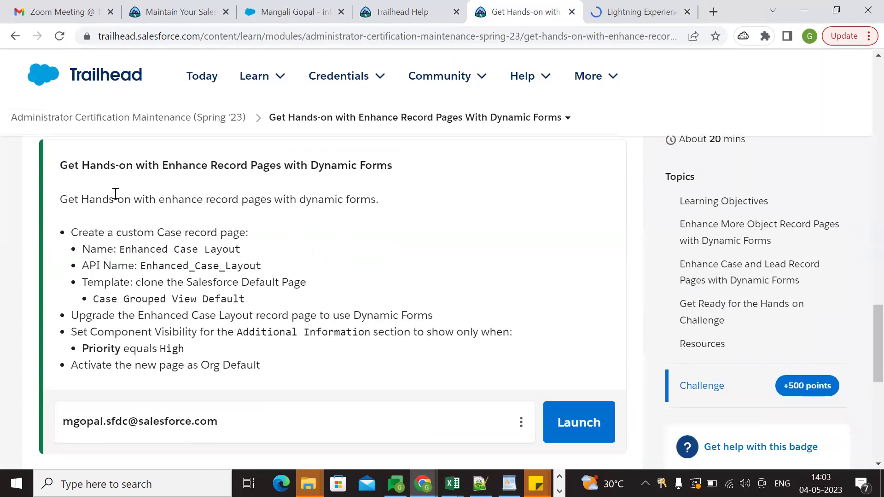
{"action": "left_click_drag", "start_coordinate": [70, 170], "coordinate": [395, 172]}
{"action": "left_click_drag", "start_coordinate": [72, 201], "coordinate": [395, 211]}
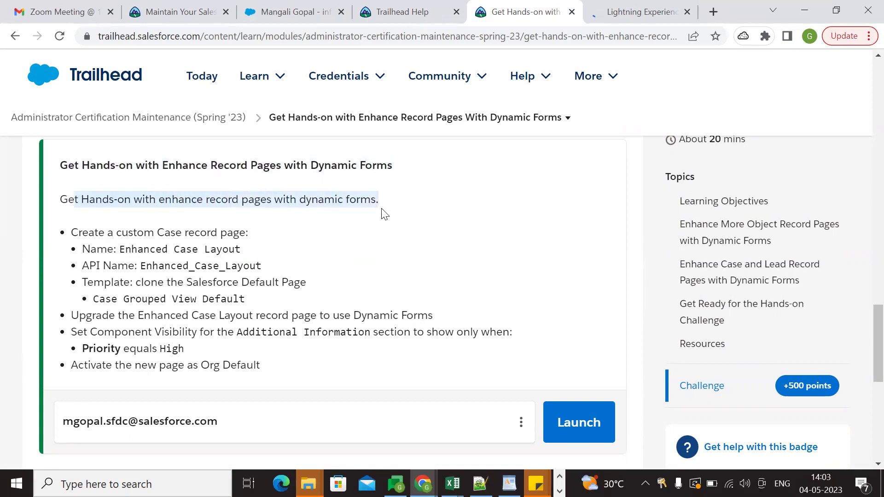
{"action": "left_click", "coordinate": [181, 225]}
{"action": "left_click_drag", "start_coordinate": [88, 232], "coordinate": [243, 240]}
{"action": "left_click", "coordinate": [122, 249]}
{"action": "left_click_drag", "start_coordinate": [116, 233], "coordinate": [243, 235]}
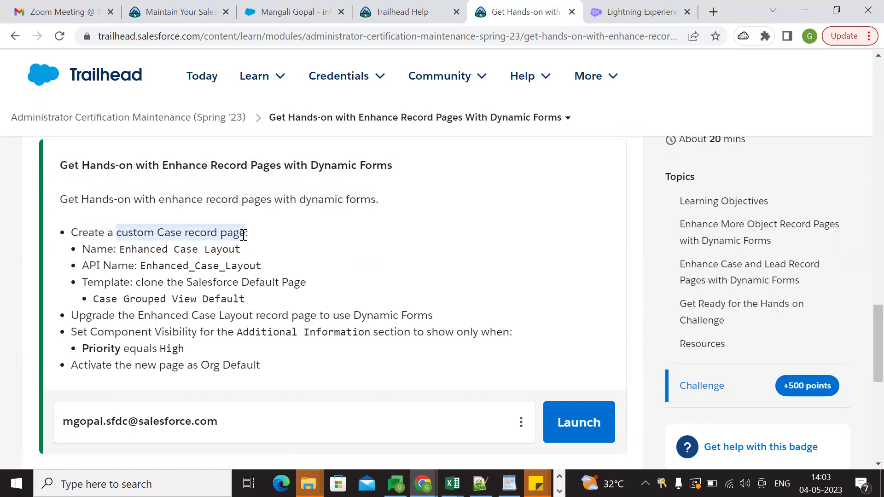
Reread the challenge's requirement to create a custom Case record page.
{"action": "left_click", "coordinate": [270, 247]}
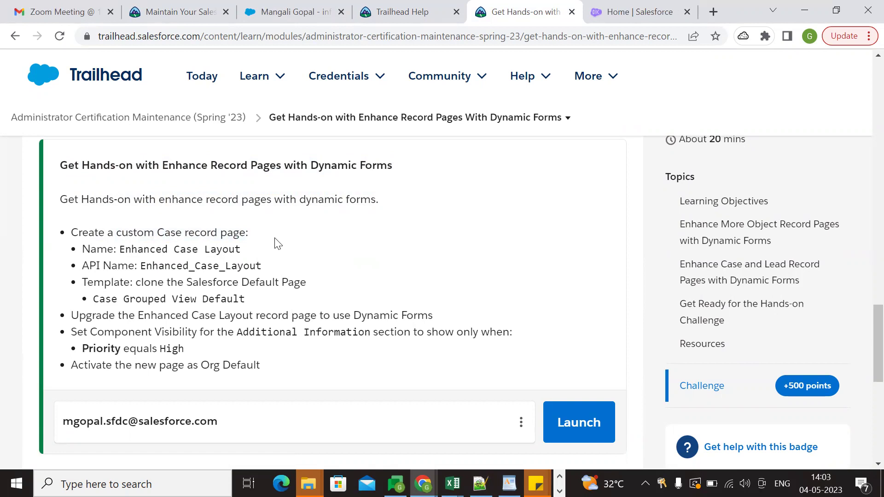
{"action": "left_click_drag", "start_coordinate": [105, 233], "coordinate": [243, 231]}
{"action": "left_click", "coordinate": [438, 224]}
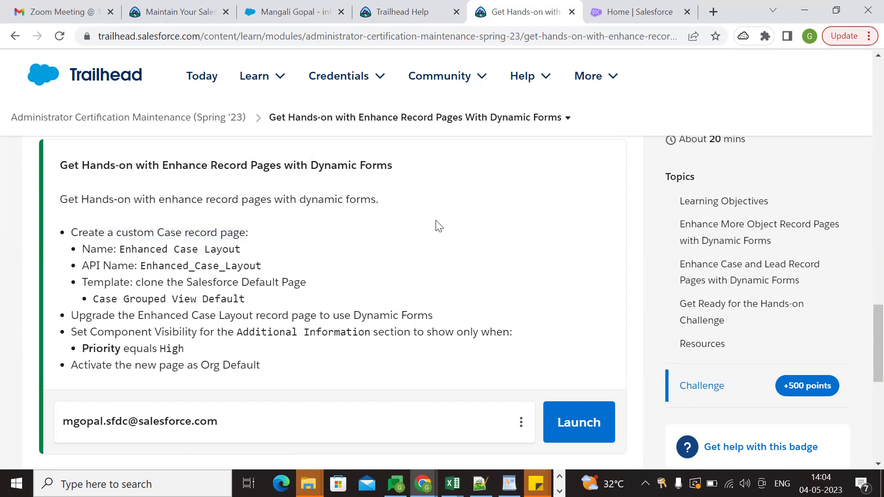
{"action": "left_click", "coordinate": [648, 11]}
{"action": "left_click", "coordinate": [525, 11]}
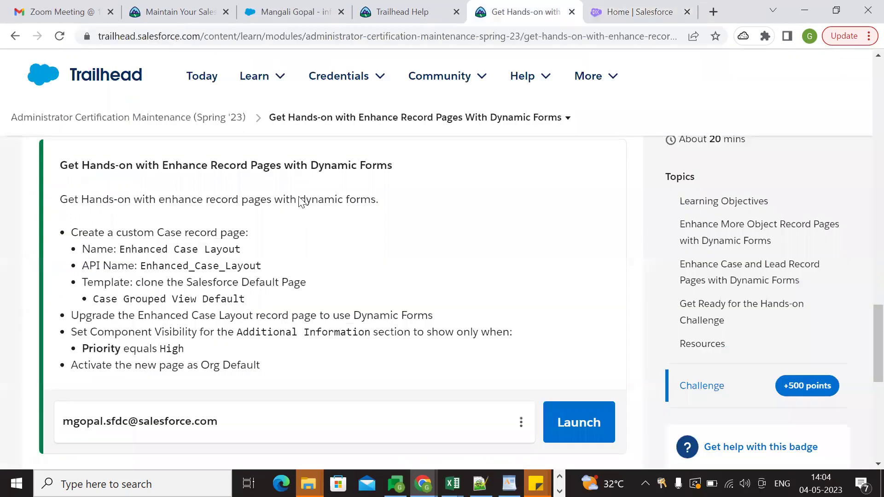
Copy the object name Case from the challenge and search for it in the connected org's Object Manager.
{"action": "double_click", "coordinate": [165, 232]}
{"action": "key", "text": "ctrl+c"}
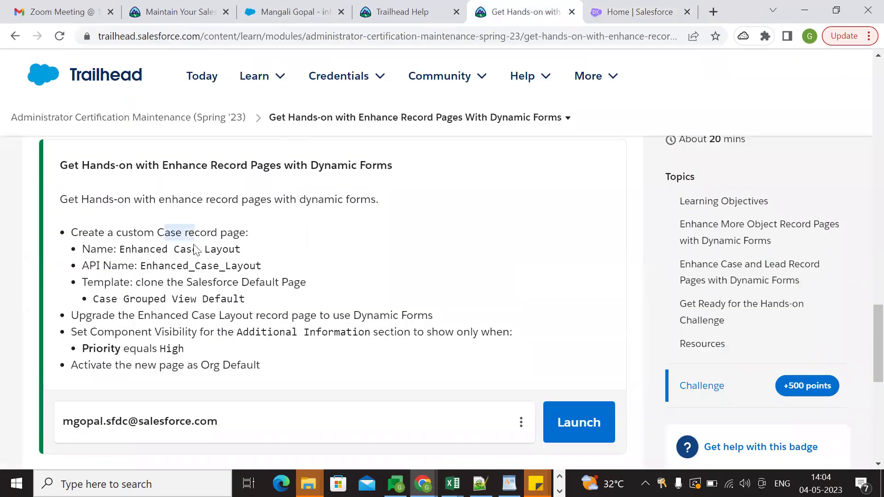
{"action": "left_click", "coordinate": [620, 12]}
{"action": "left_click", "coordinate": [149, 95]}
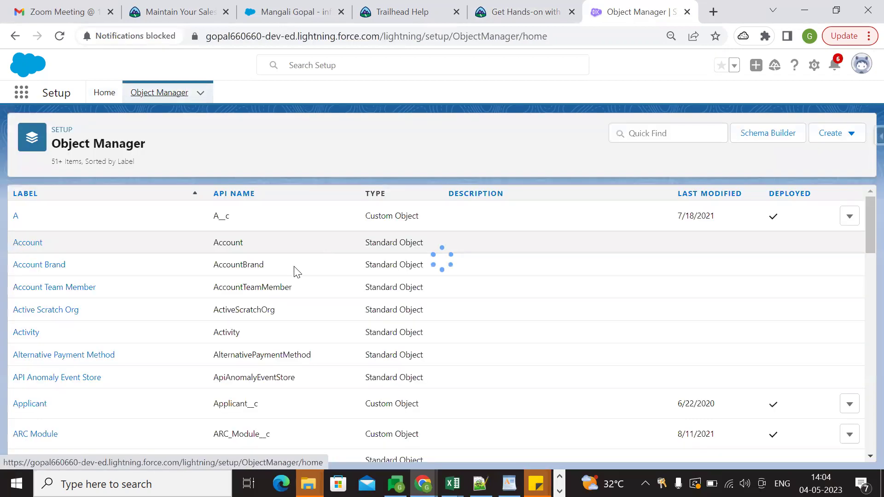
{"action": "left_click", "coordinate": [643, 131]}
{"action": "left_click", "coordinate": [643, 131]}
{"action": "key", "text": "ctrl+v"}
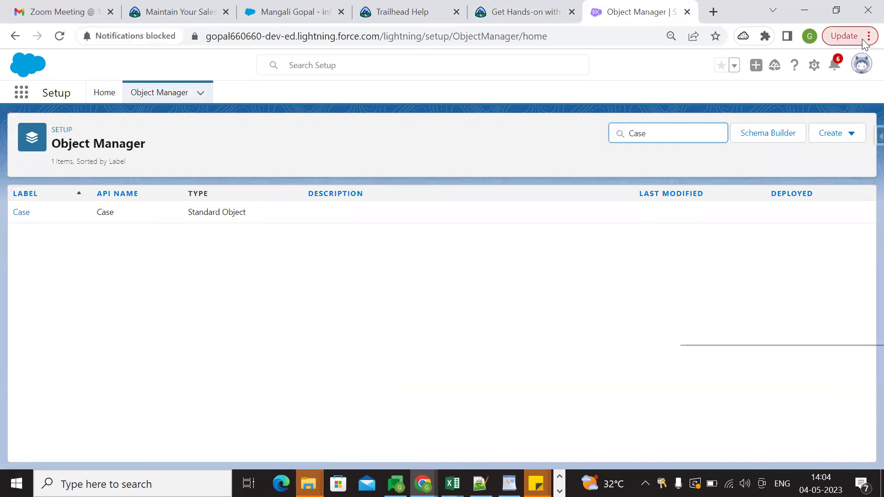
Enlarge the browser page zoom and open the Case object's setup page.
{"action": "left_click", "coordinate": [869, 36]}
{"action": "left_click", "coordinate": [828, 188]}
{"action": "left_click", "coordinate": [413, 177]}
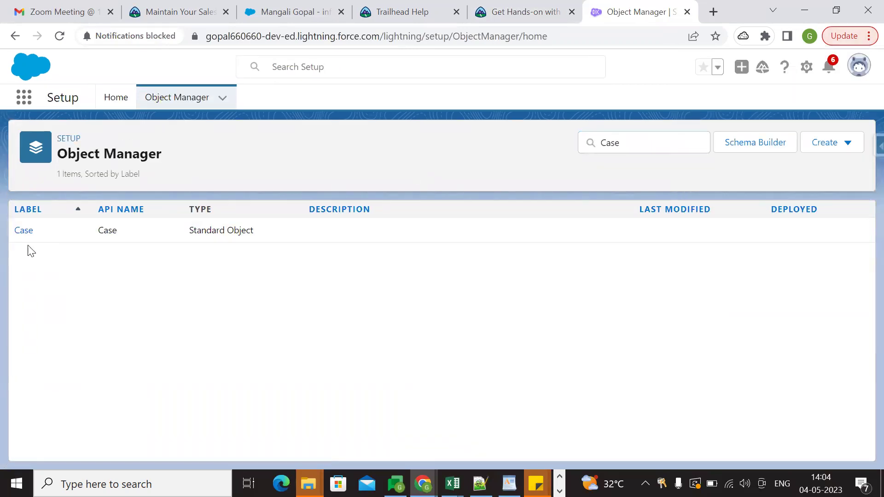
{"action": "left_click", "coordinate": [22, 231]}
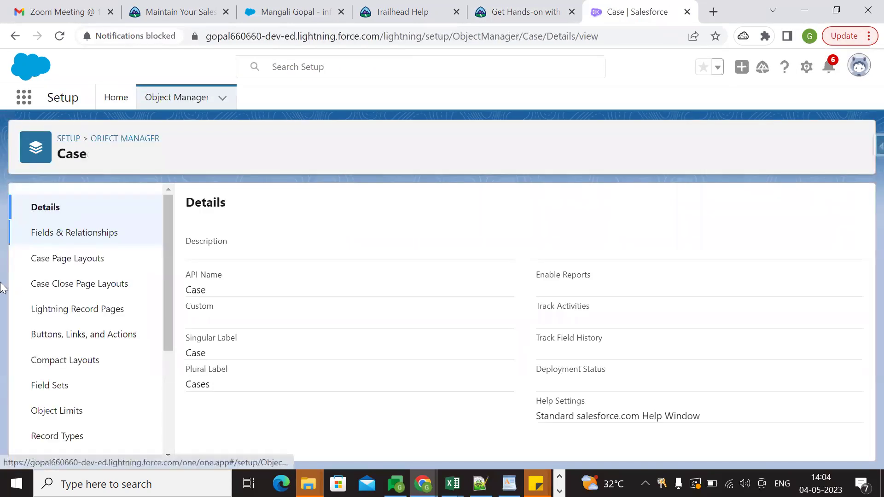
Check the required page type in the challenge and start a new Lightning record page for the Case object.
{"action": "scroll", "coordinate": [103, 316], "scroll_direction": "down", "scroll_amount": 4}
{"action": "left_click", "coordinate": [507, 12]}
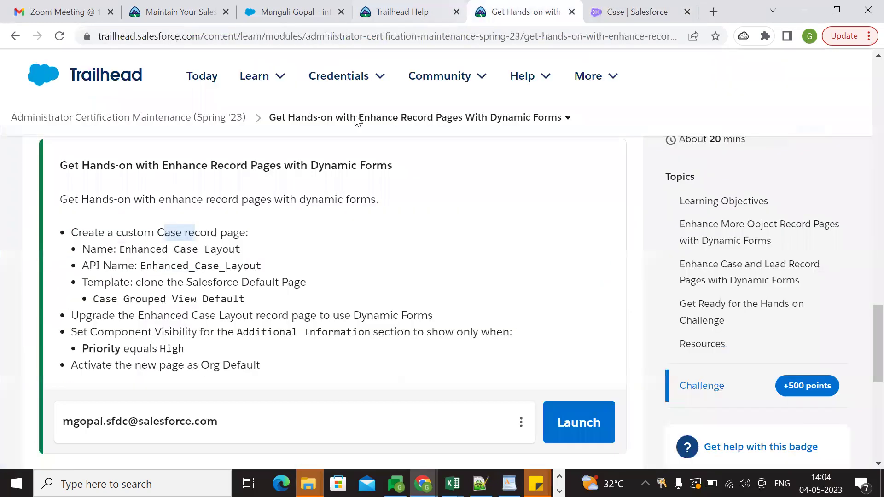
{"action": "left_click_drag", "start_coordinate": [193, 232], "coordinate": [239, 237]}
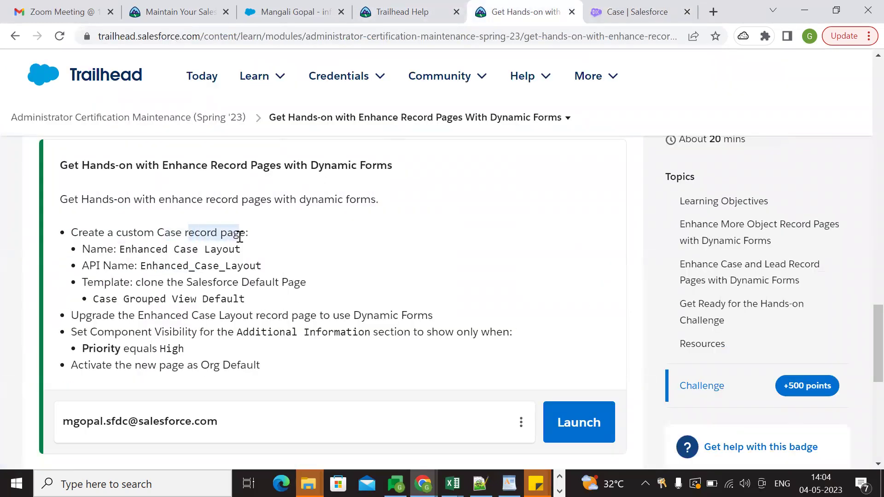
{"action": "left_click", "coordinate": [608, 17]}
{"action": "scroll", "coordinate": [84, 304], "scroll_direction": "up", "scroll_amount": 4}
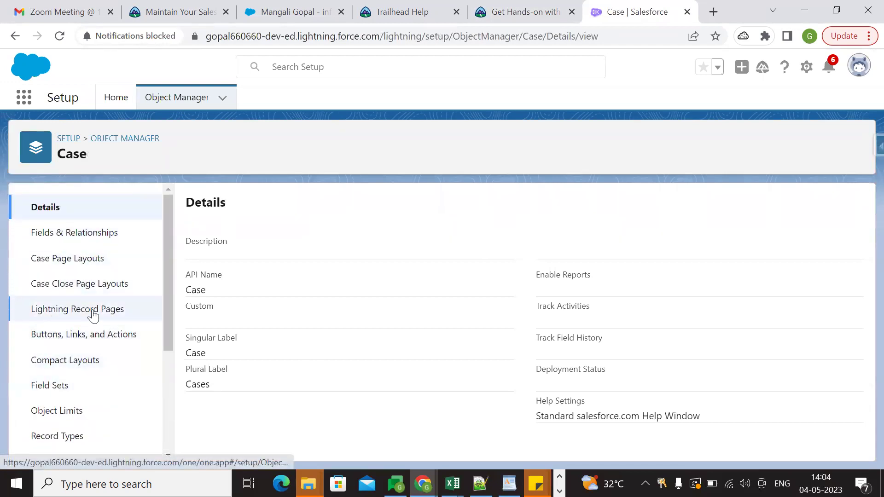
{"action": "scroll", "coordinate": [102, 317], "scroll_direction": "down", "scroll_amount": 4}
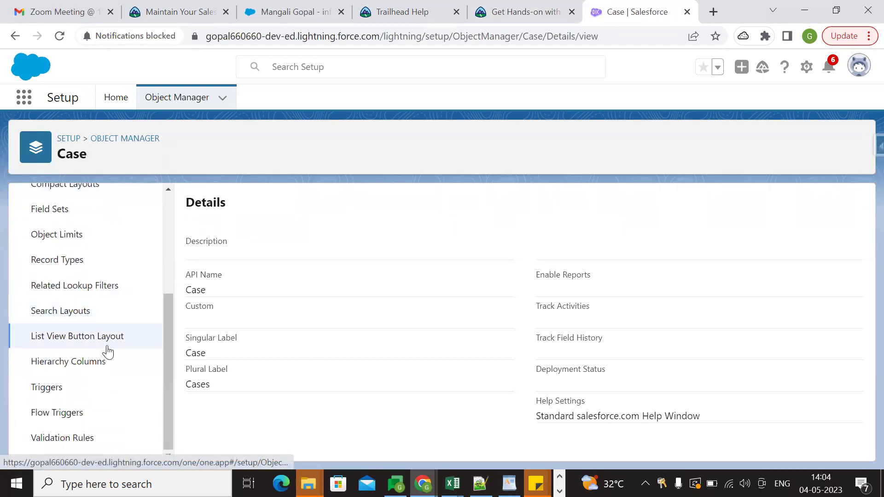
{"action": "scroll", "coordinate": [81, 417], "scroll_direction": "up", "scroll_amount": 2}
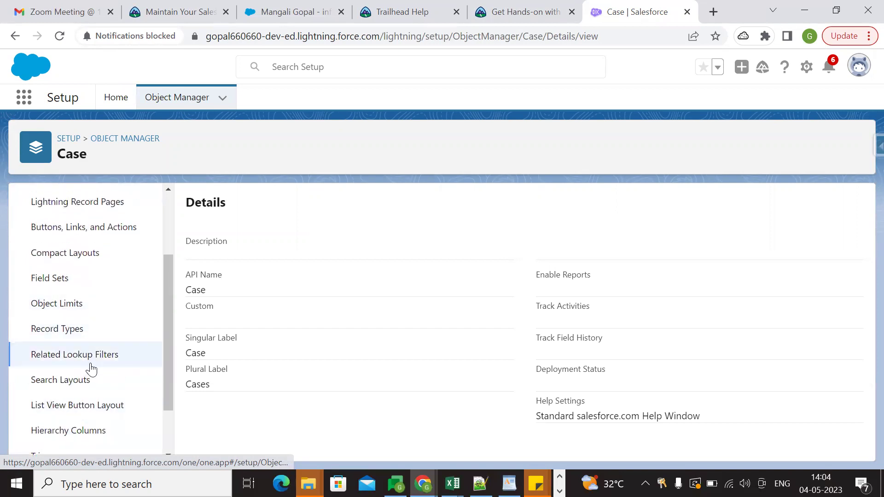
{"action": "scroll", "coordinate": [91, 367], "scroll_direction": "up", "scroll_amount": 3}
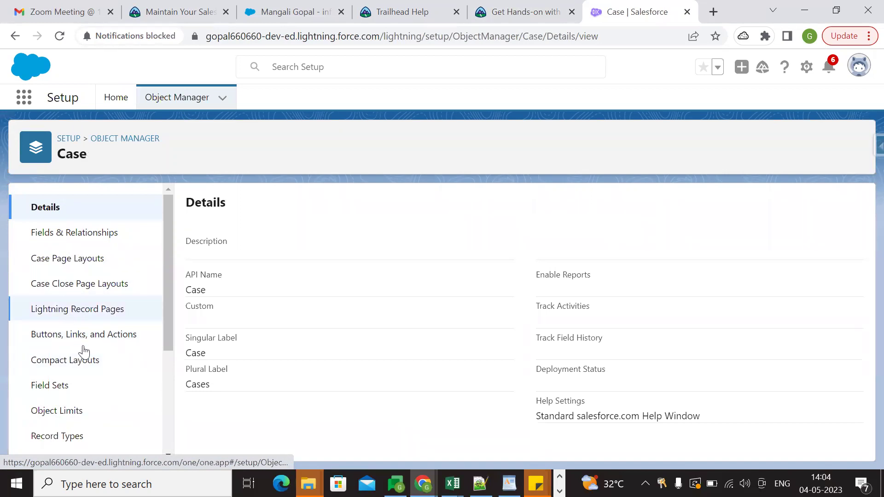
{"action": "left_click", "coordinate": [87, 316]}
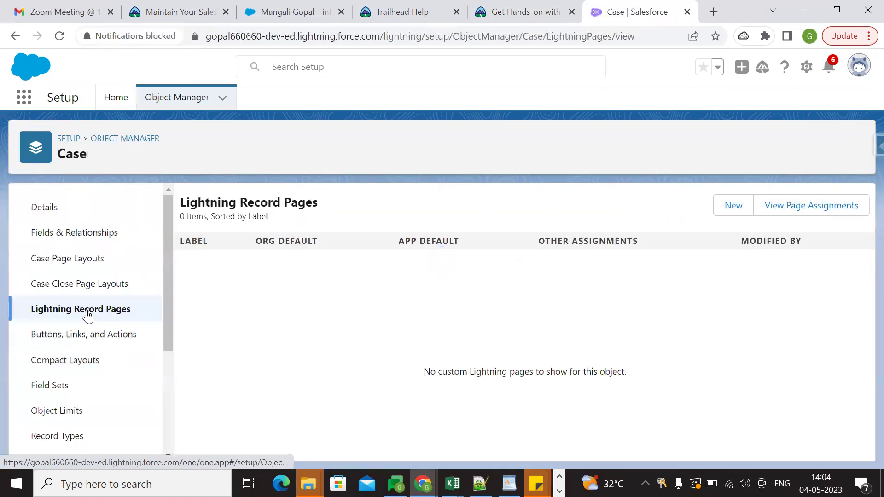
{"action": "left_click", "coordinate": [739, 212]}
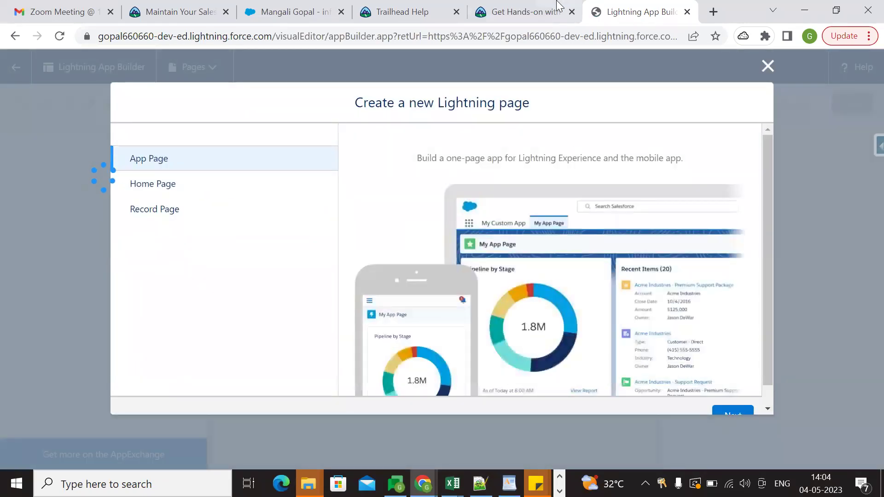
Copy the page name Enhanced Case Layout from the challenge and return to the new Lightning page setup.
{"action": "left_click", "coordinate": [525, 11]}
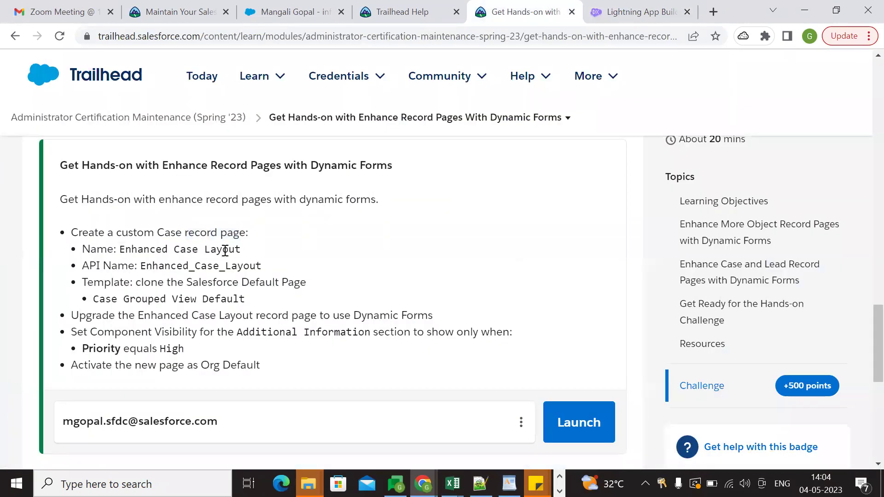
{"action": "left_click_drag", "start_coordinate": [151, 249], "coordinate": [247, 258]}
{"action": "key", "text": "ctrl+c"}
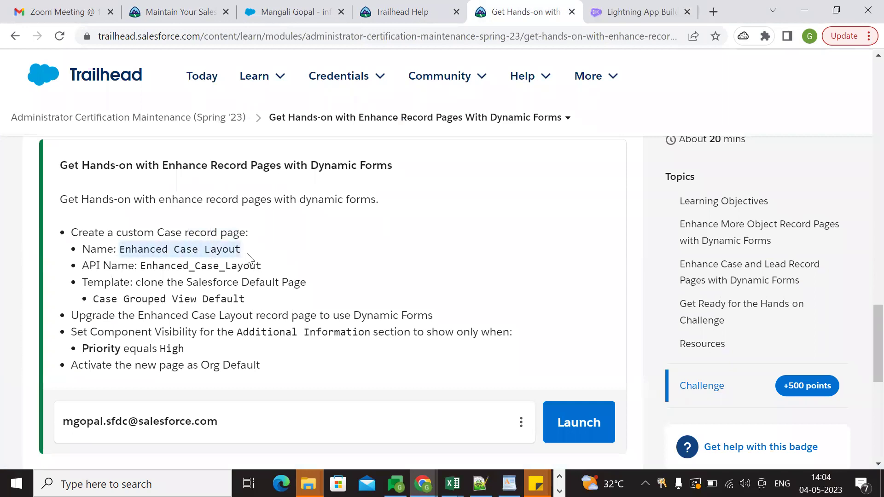
{"action": "left_click", "coordinate": [640, 12]}
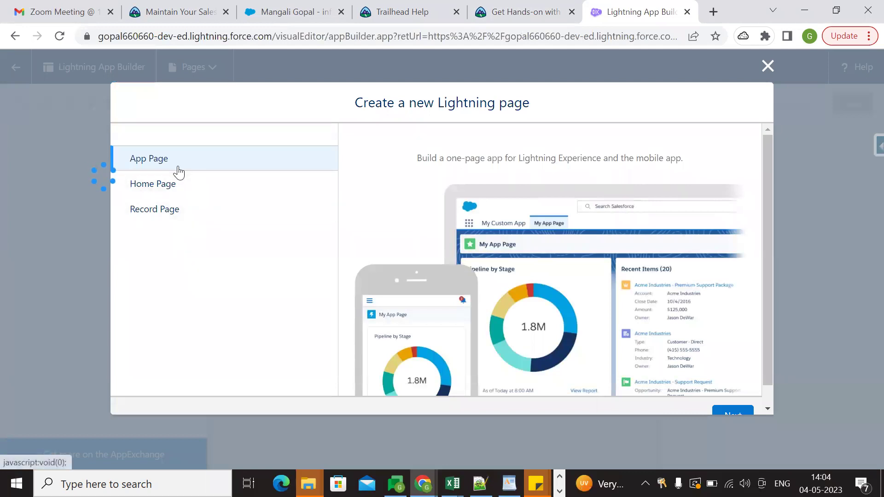
Recheck the page type in the challenge and choose Record Page for the new Lightning page.
{"action": "left_click", "coordinate": [525, 12]}
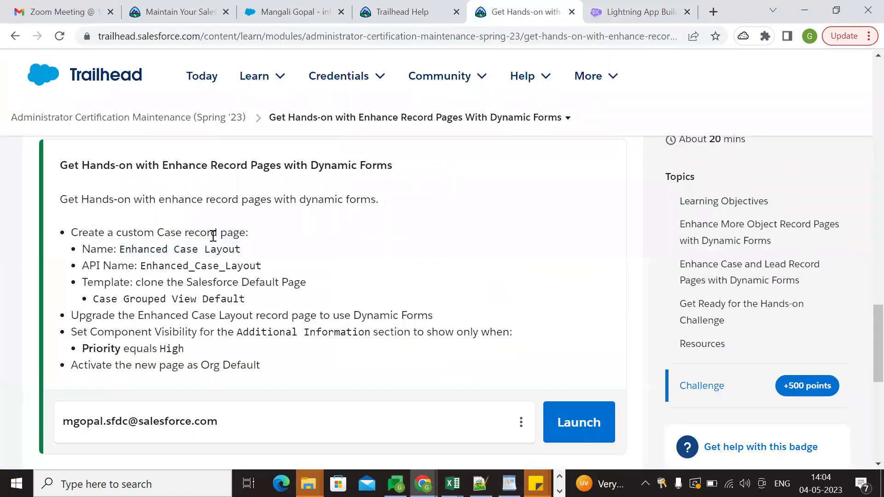
{"action": "left_click_drag", "start_coordinate": [191, 235], "coordinate": [247, 233]}
{"action": "left_click", "coordinate": [401, 239]}
{"action": "left_click", "coordinate": [645, 11]}
{"action": "left_click", "coordinate": [164, 215]}
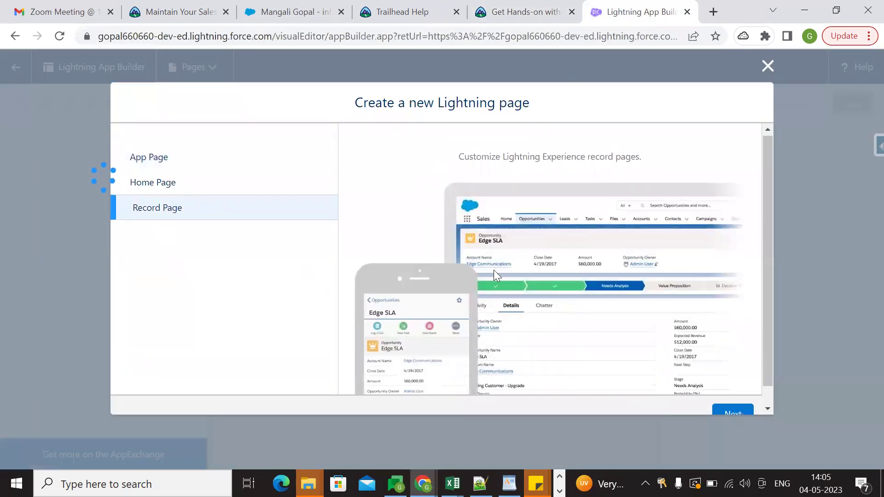
{"action": "scroll", "coordinate": [494, 270], "scroll_direction": "down", "scroll_amount": 1}
{"action": "left_click", "coordinate": [731, 395]}
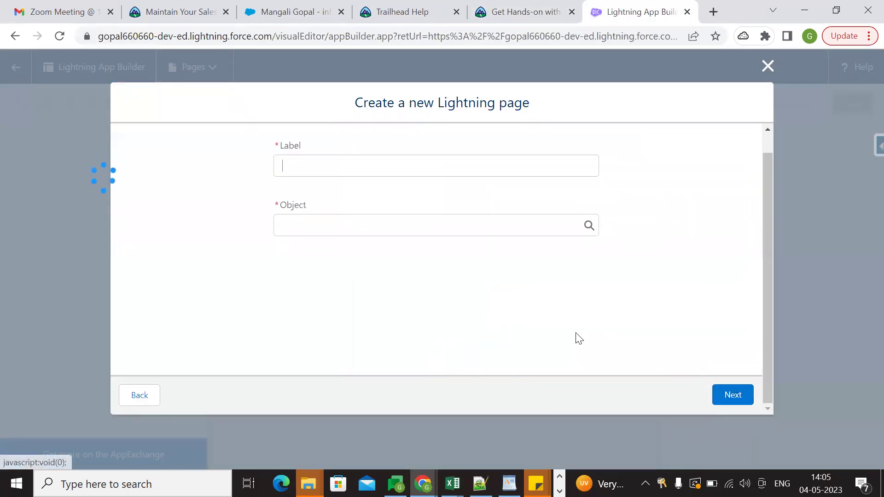
Label the record page Enhanced Case Layout, assign it to the Case object and continue to the template selection.
{"action": "key", "text": "ctrl+v"}
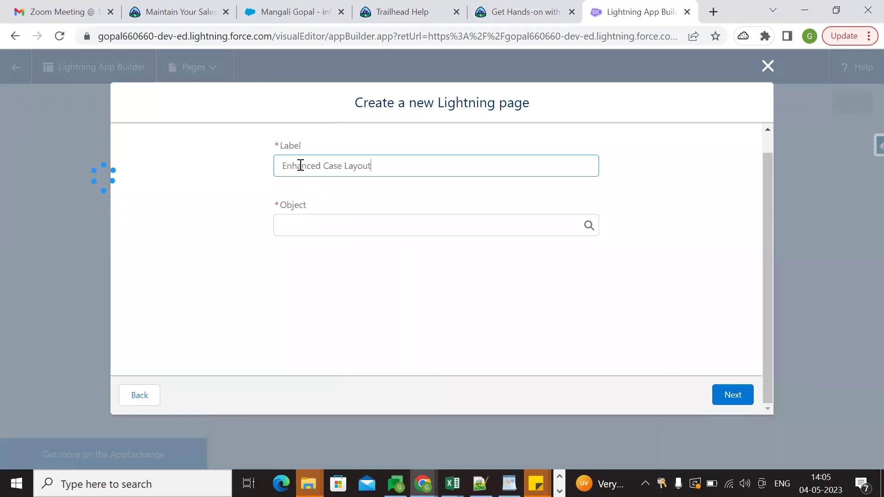
{"action": "left_click", "coordinate": [358, 205]}
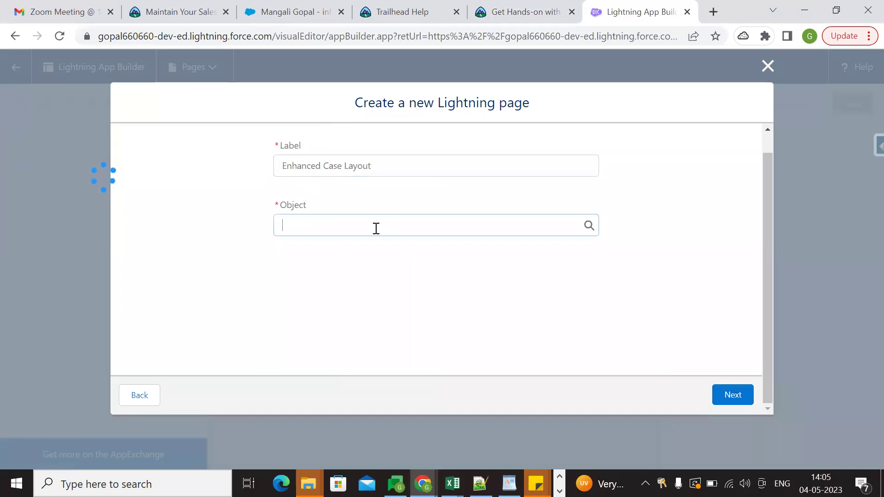
{"action": "left_click", "coordinate": [377, 228]}
{"action": "type", "text": "case"}
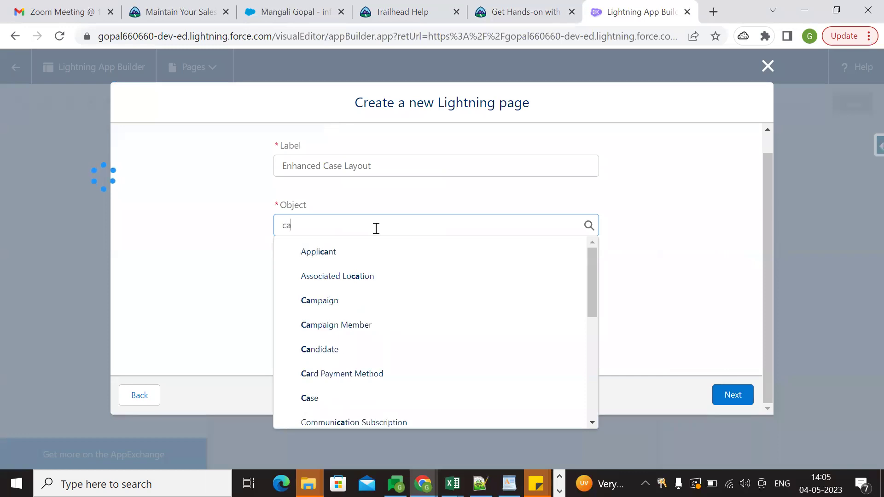
{"action": "left_click", "coordinate": [325, 253]}
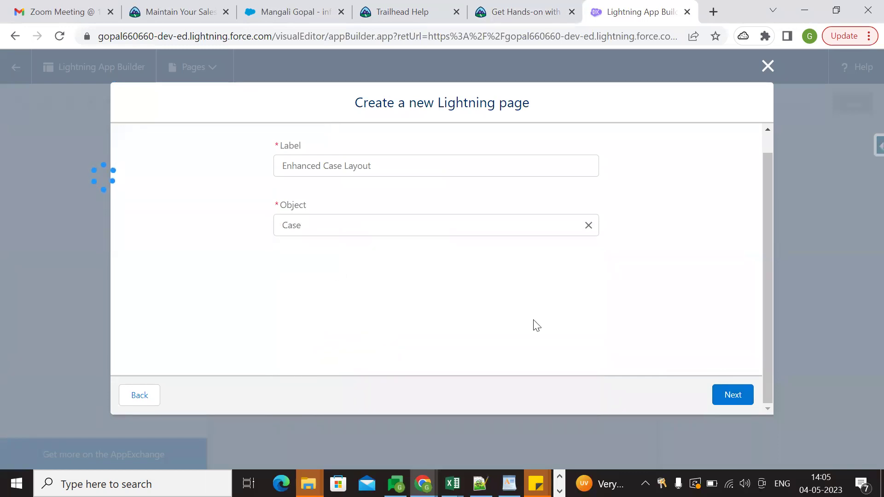
{"action": "left_click", "coordinate": [735, 395]}
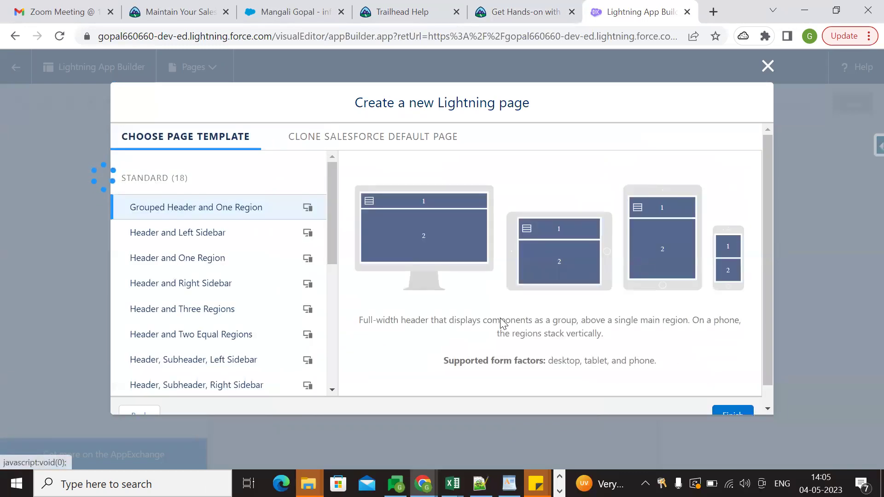
Read the required API name and template in the challenge and choose to clone a Salesforce default page.
{"action": "left_click", "coordinate": [525, 11]}
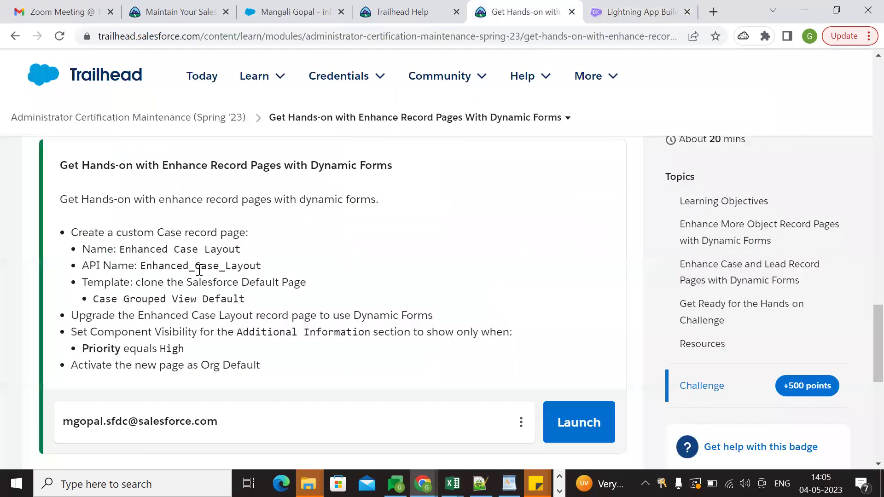
{"action": "left_click_drag", "start_coordinate": [148, 268], "coordinate": [253, 269]}
{"action": "left_click", "coordinate": [241, 285]}
{"action": "left_click_drag", "start_coordinate": [136, 283], "coordinate": [314, 290]}
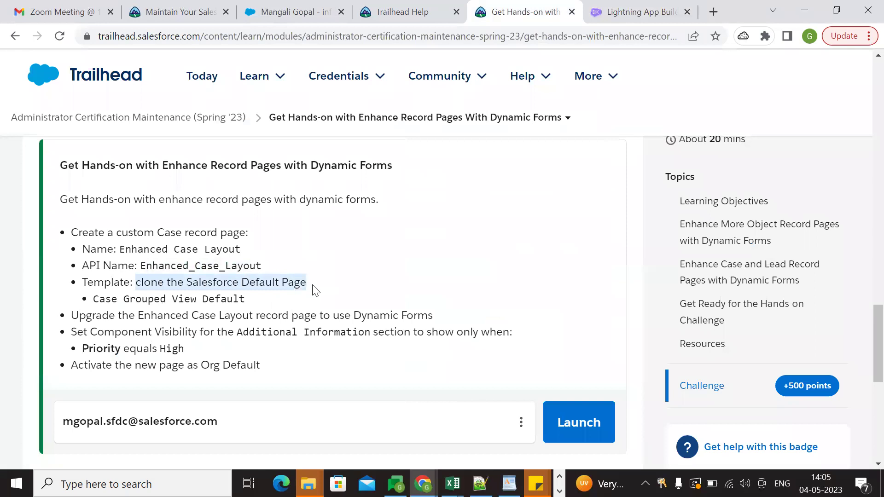
{"action": "left_click", "coordinate": [632, 13]}
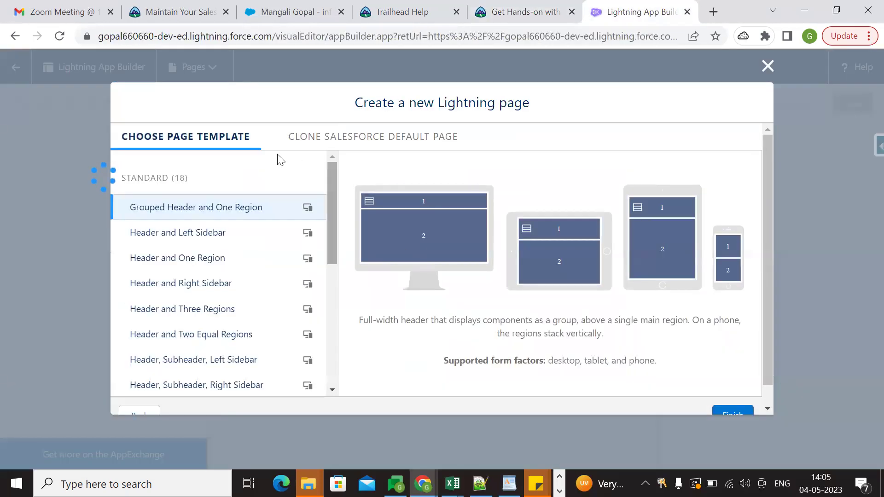
{"action": "left_click", "coordinate": [399, 144]}
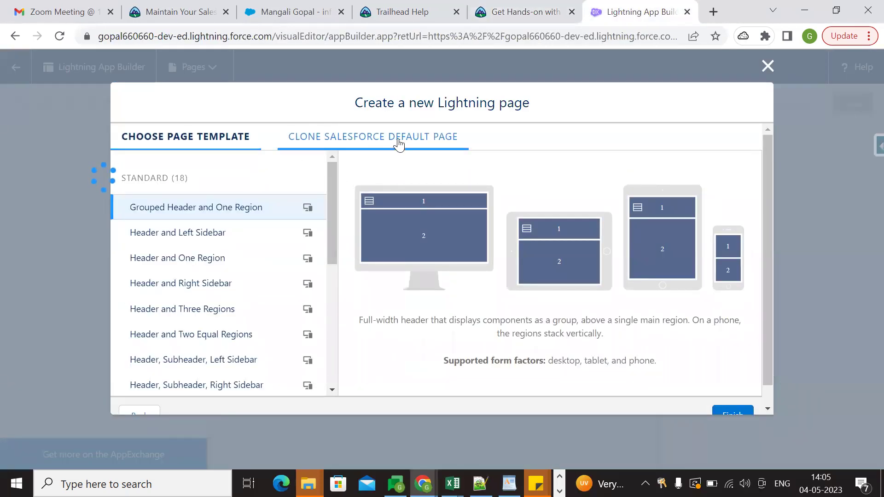
Check which default page the challenge requires and create the record page by cloning Case Grouped View Default.
{"action": "left_click", "coordinate": [525, 12]}
{"action": "left_click", "coordinate": [344, 300]}
{"action": "left_click_drag", "start_coordinate": [128, 301], "coordinate": [251, 306]}
{"action": "left_click", "coordinate": [631, 8]}
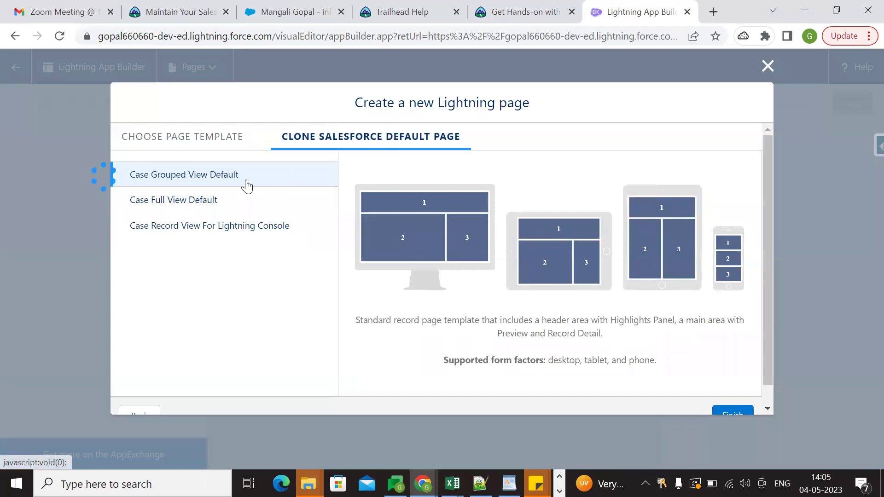
{"action": "scroll", "coordinate": [414, 276], "scroll_direction": "down", "scroll_amount": 1}
{"action": "left_click", "coordinate": [734, 395]}
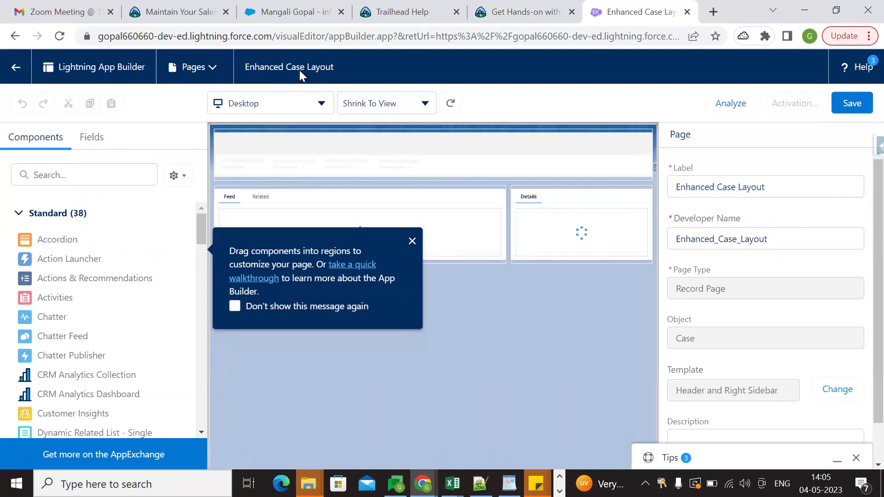
Dismiss the introductory tip about adding components and return to the Trailhead challenge requirements.
{"action": "left_click", "coordinate": [412, 241]}
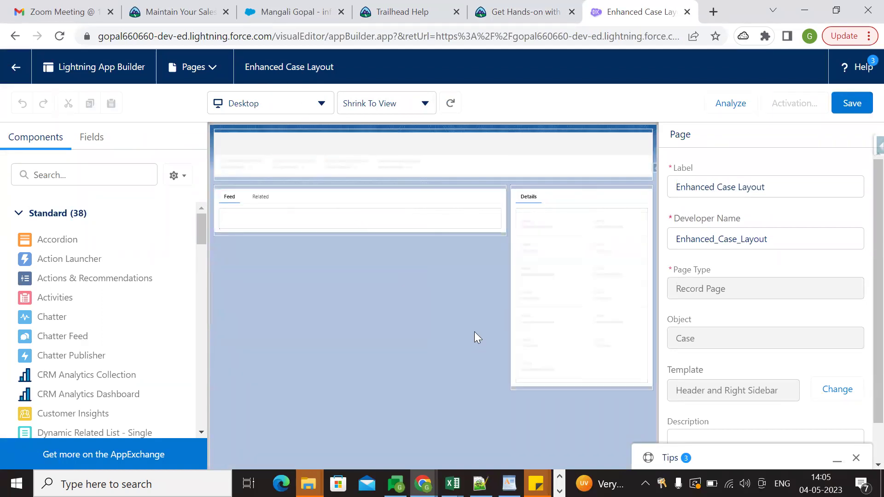
{"action": "left_click", "coordinate": [525, 12]}
{"action": "mouse_move", "coordinate": [338, 76]}
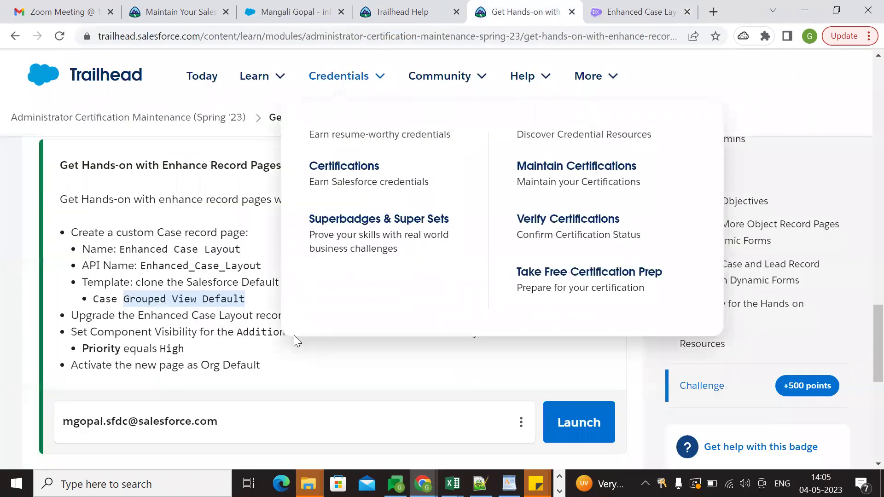
Read the Dynamic Forms upgrade requirement in the challenge, return to the Enhanced Case Layout page and close the Tips window.
{"action": "left_click", "coordinate": [326, 278]}
{"action": "scroll", "coordinate": [186, 279], "scroll_direction": "down", "scroll_amount": 1}
{"action": "left_click_drag", "start_coordinate": [79, 249], "coordinate": [432, 250]}
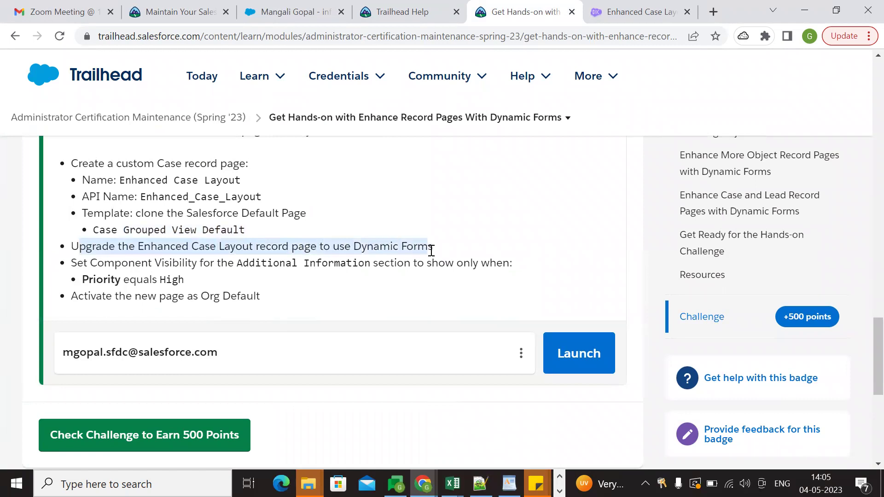
{"action": "left_click", "coordinate": [624, 11]}
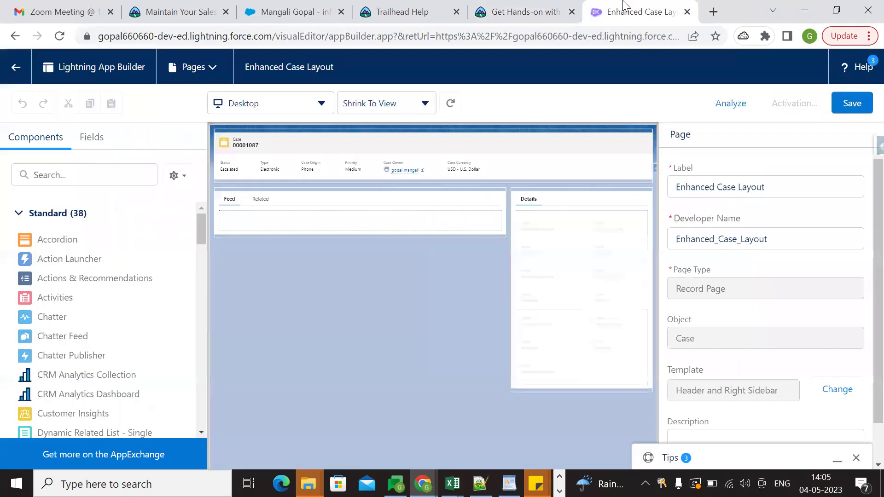
{"action": "scroll", "coordinate": [820, 348], "scroll_direction": "down", "scroll_amount": 1}
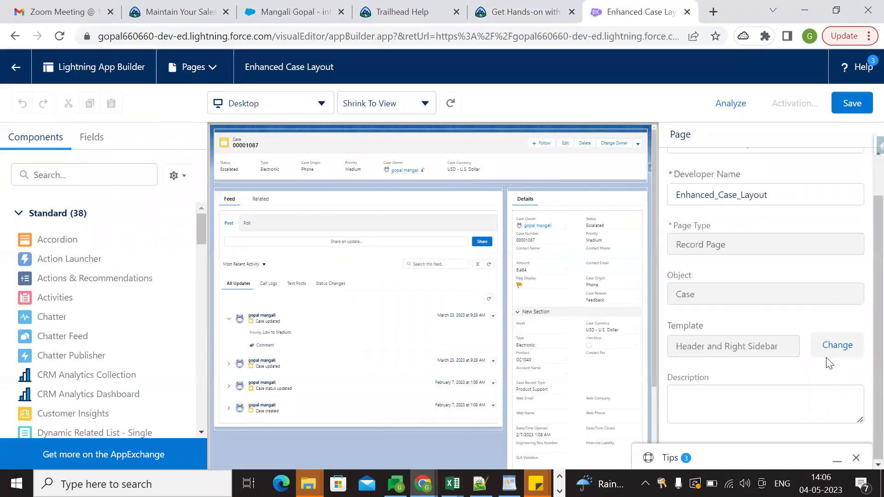
{"action": "left_click", "coordinate": [857, 459]}
{"action": "scroll", "coordinate": [781, 388], "scroll_direction": "up", "scroll_amount": 1}
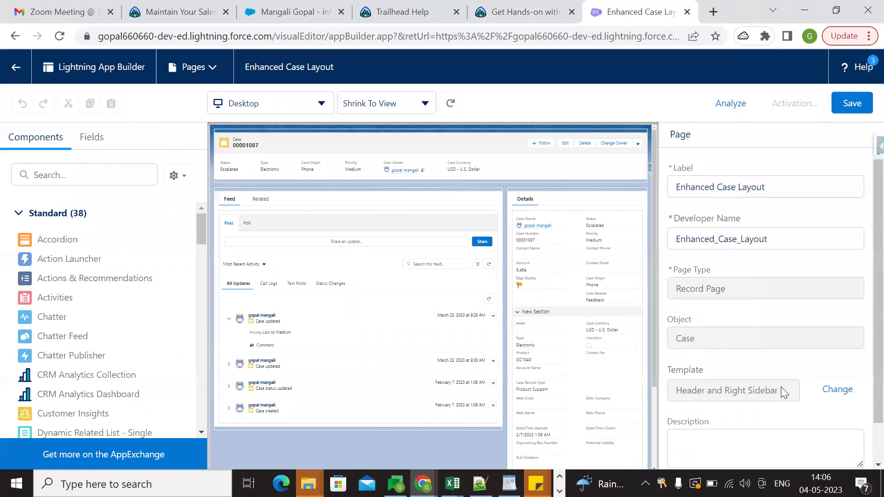
Select the Highlights Panel on the record page and compare its upgrade option with the challenge's Dynamic Forms requirement.
{"action": "left_click", "coordinate": [302, 157]}
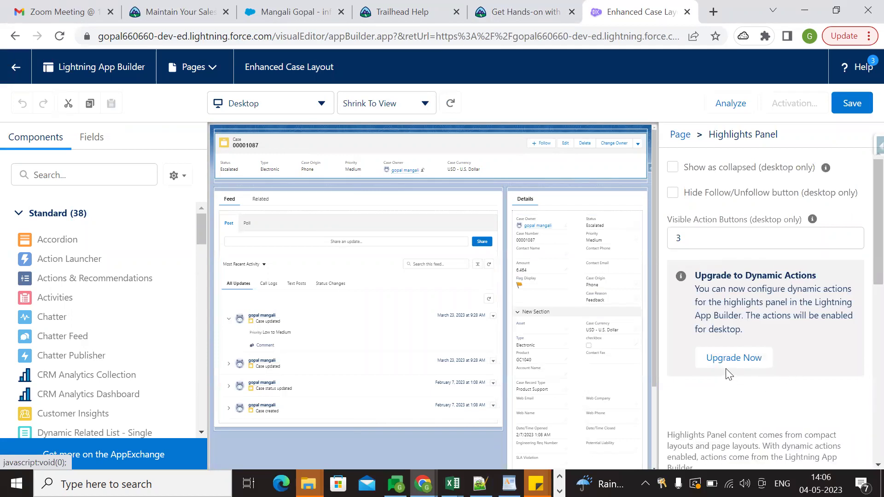
{"action": "left_click", "coordinate": [525, 12]}
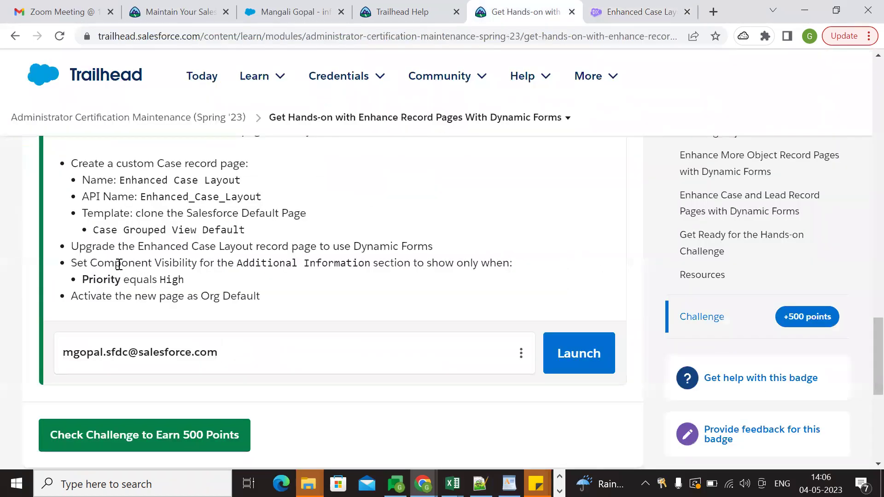
{"action": "left_click_drag", "start_coordinate": [122, 247], "coordinate": [449, 253]}
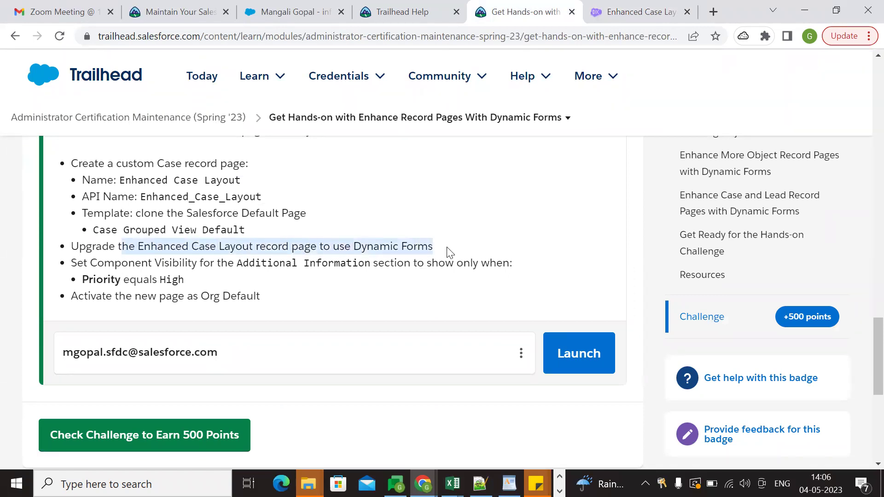
{"action": "left_click", "coordinate": [640, 12]}
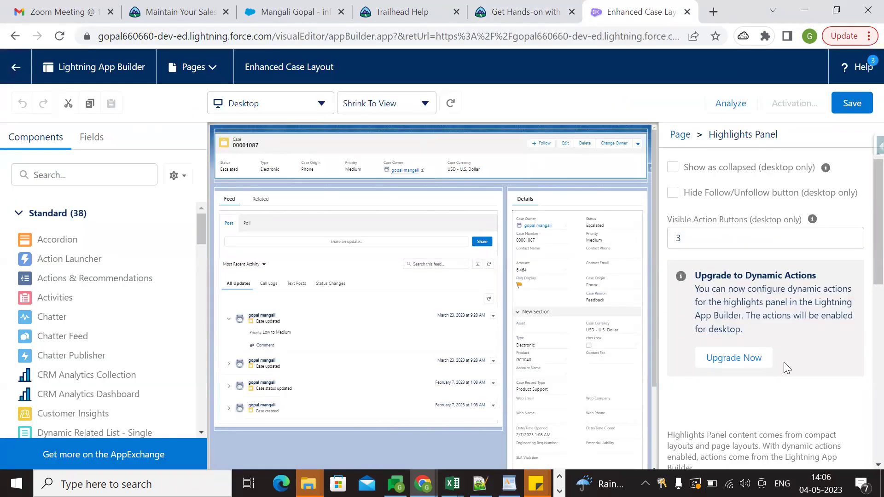
Upgrade the Highlights Panel to Dynamic Actions by migrating the actions from Case Layout.
{"action": "left_click", "coordinate": [749, 362]}
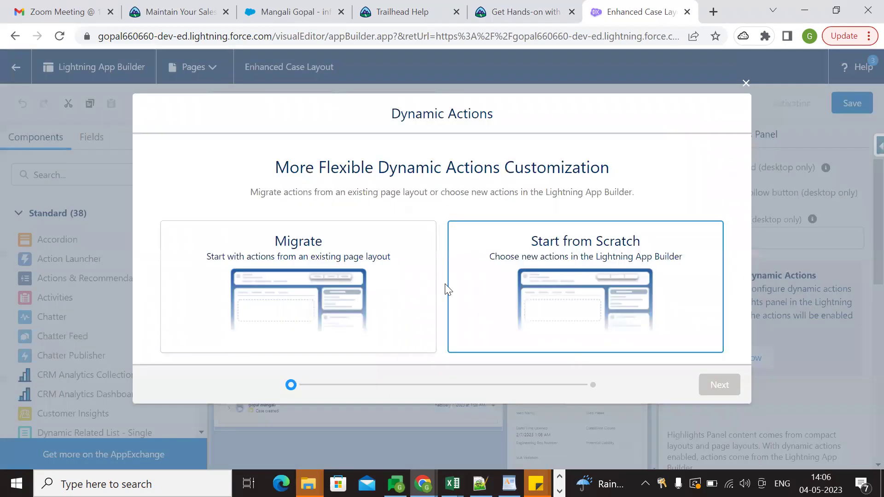
{"action": "left_click", "coordinate": [232, 271]}
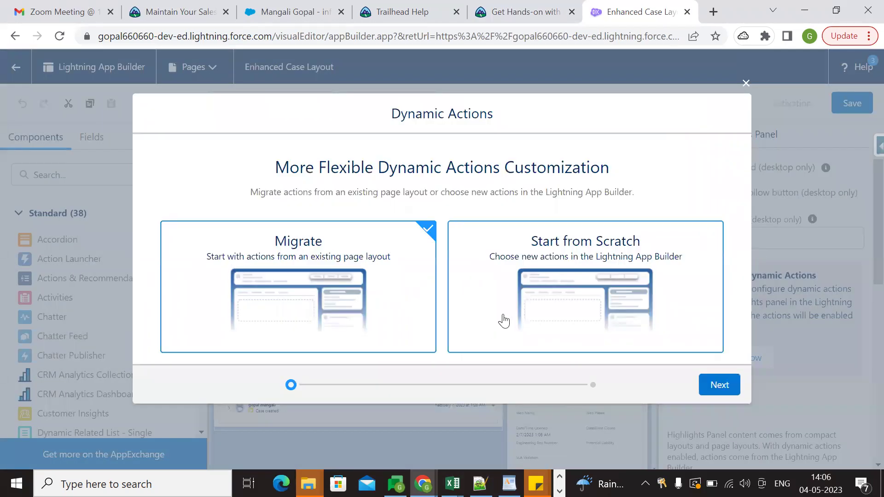
{"action": "left_click", "coordinate": [720, 385]}
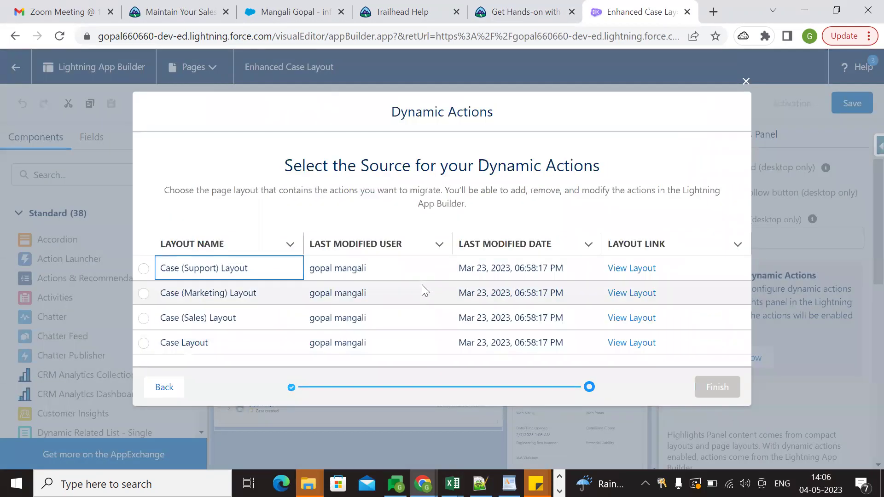
{"action": "left_click", "coordinate": [144, 344]}
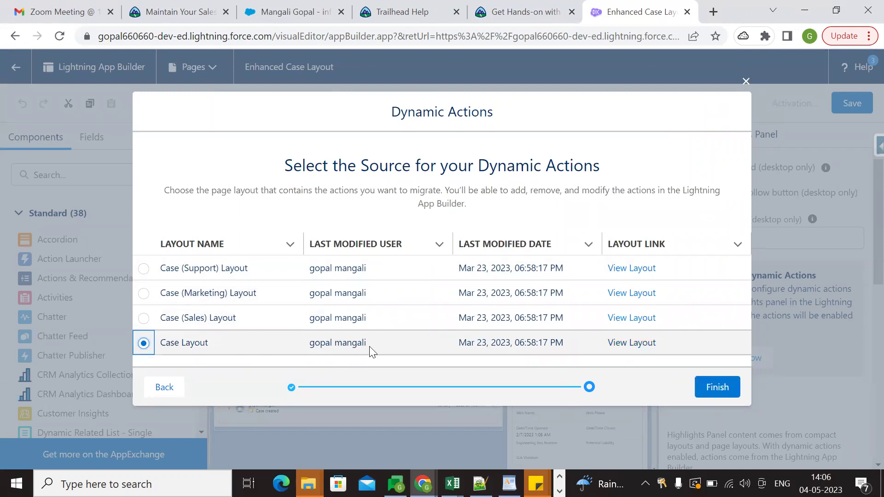
{"action": "left_click", "coordinate": [717, 387]}
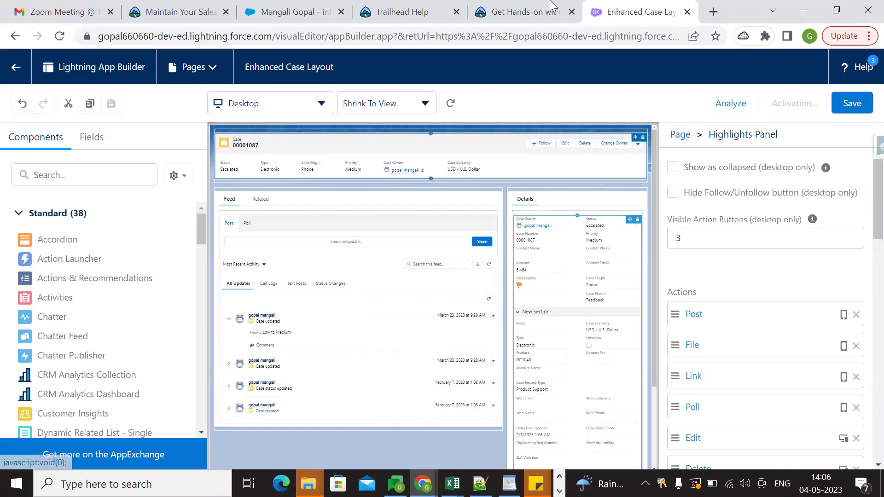
Read the challenge's component visibility requirement for the Additional Information section and its Priority condition, and return to the record page.
{"action": "left_click", "coordinate": [525, 11]}
{"action": "left_click_drag", "start_coordinate": [82, 252], "coordinate": [507, 267]}
{"action": "left_click", "coordinate": [442, 246]}
{"action": "left_click", "coordinate": [155, 276]}
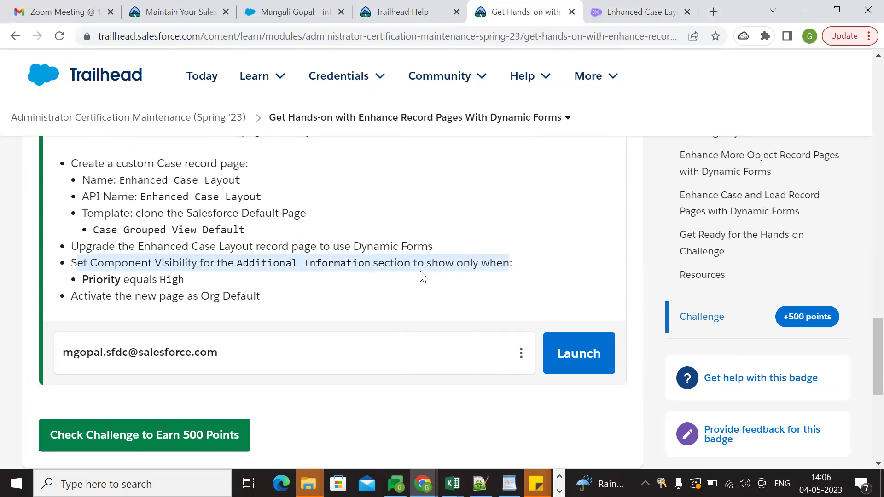
{"action": "left_click_drag", "start_coordinate": [83, 279], "coordinate": [183, 279]}
{"action": "left_click_drag", "start_coordinate": [78, 264], "coordinate": [134, 266]}
{"action": "left_click", "coordinate": [171, 266]}
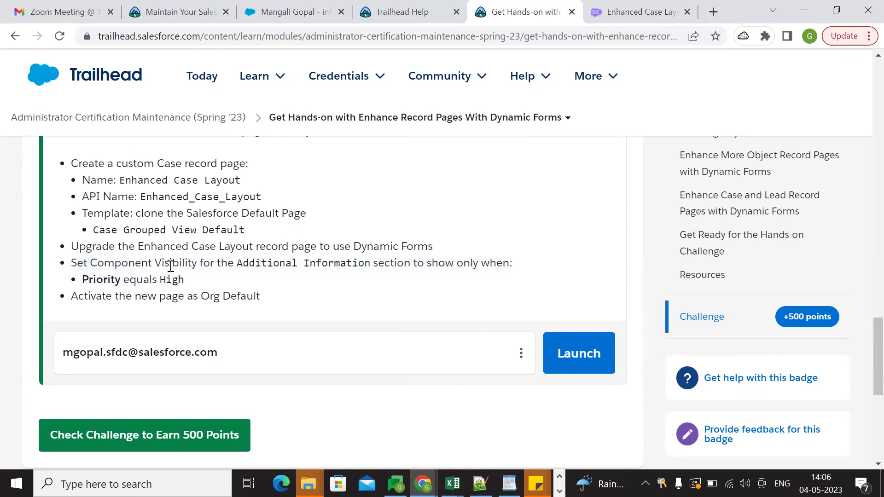
{"action": "left_click_drag", "start_coordinate": [197, 266], "coordinate": [404, 271]}
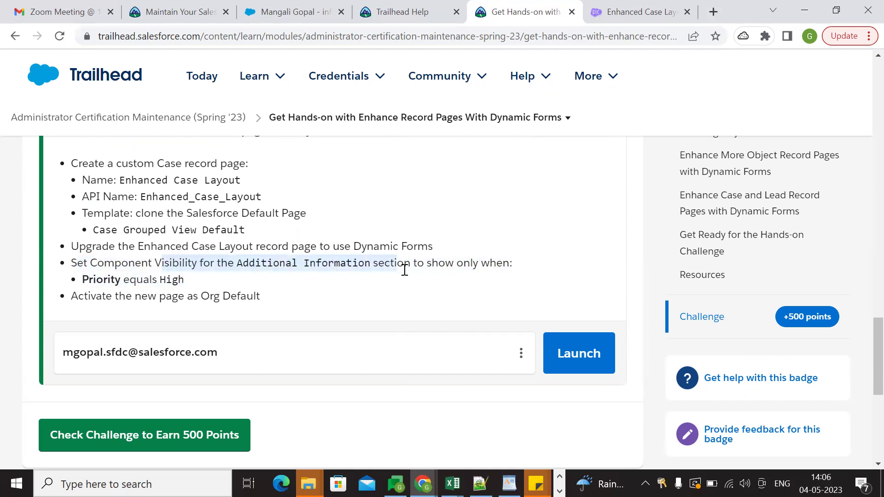
{"action": "left_click", "coordinate": [640, 11]}
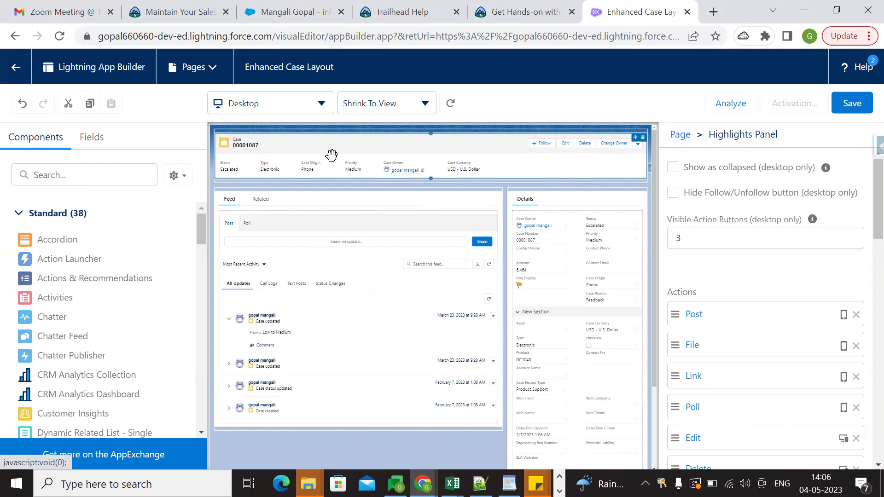
Upgrade the Record Detail component to Dynamic Forms by migrating the fields and sections of an existing Case page layout.
{"action": "left_click", "coordinate": [327, 250]}
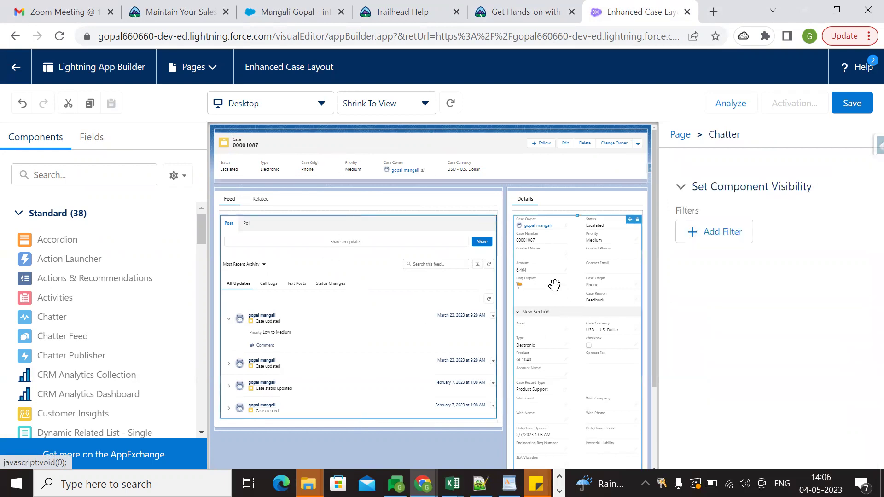
{"action": "left_click", "coordinate": [583, 249]}
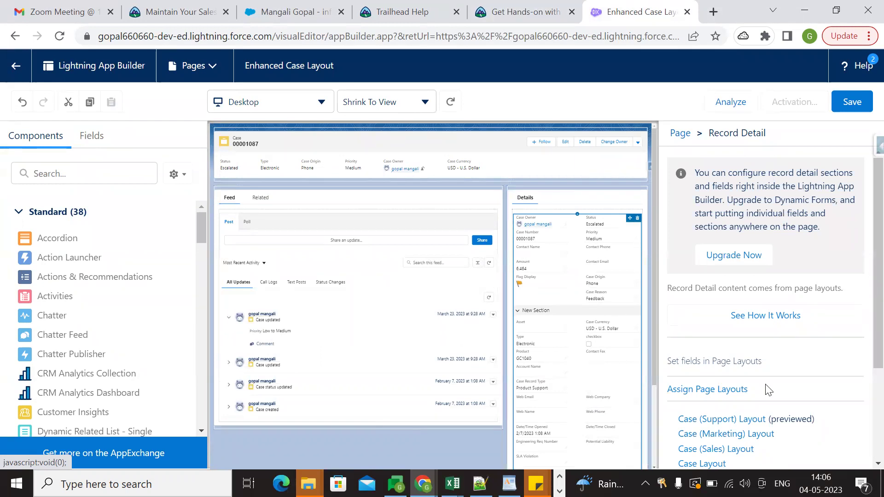
{"action": "scroll", "coordinate": [795, 371], "scroll_direction": "down", "scroll_amount": 3}
{"action": "scroll", "coordinate": [795, 371], "scroll_direction": "up", "scroll_amount": 3}
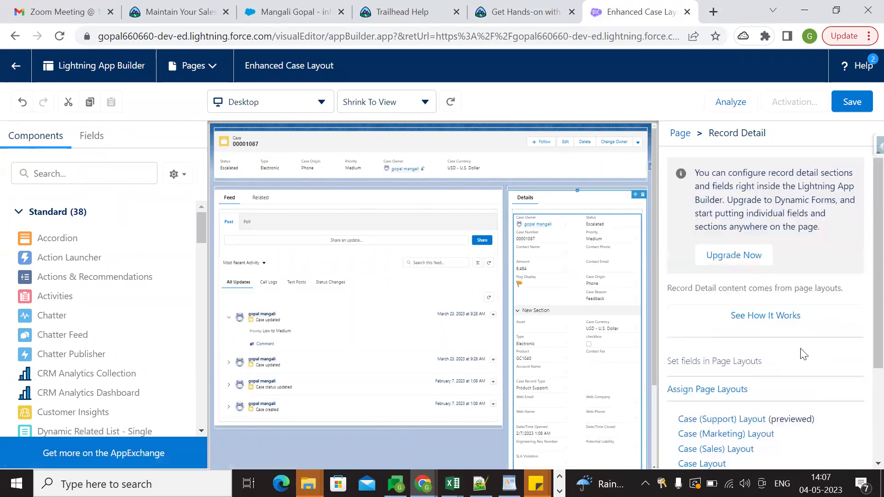
{"action": "left_click", "coordinate": [749, 258]}
{"action": "scroll", "coordinate": [323, 326], "scroll_direction": "down", "scroll_amount": 3}
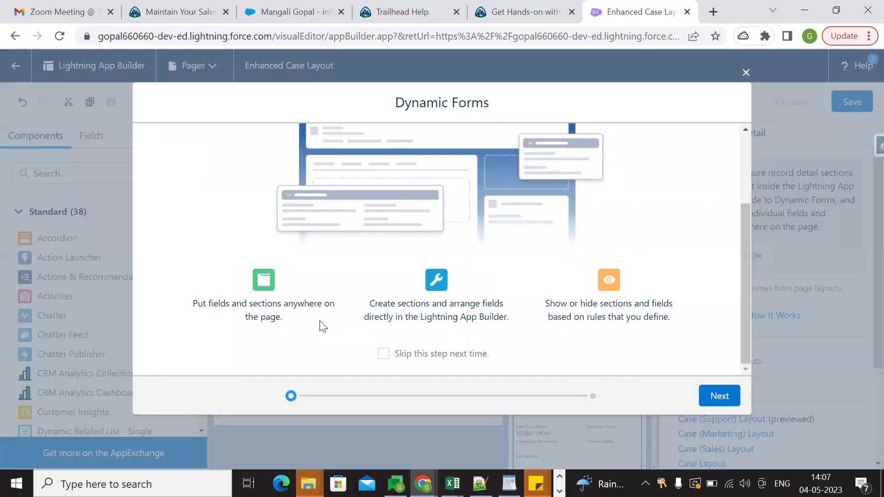
{"action": "scroll", "coordinate": [477, 326], "scroll_direction": "up", "scroll_amount": 3}
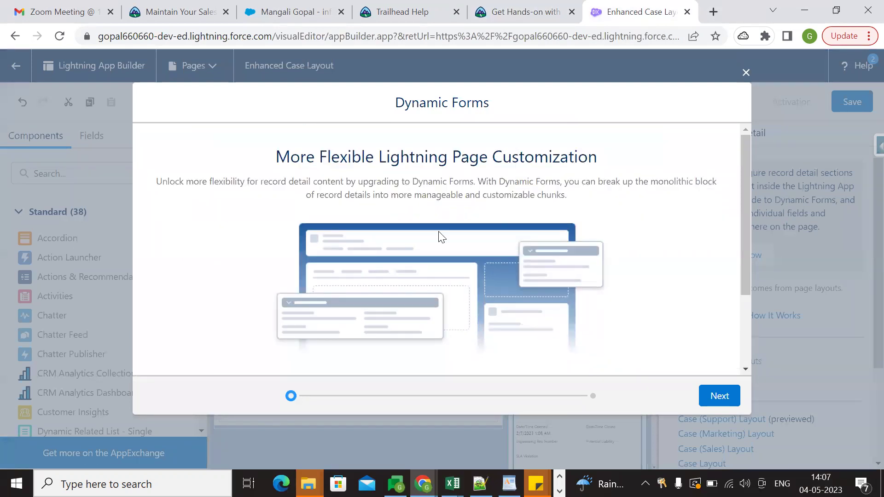
{"action": "scroll", "coordinate": [442, 237], "scroll_direction": "down", "scroll_amount": 3}
{"action": "left_click", "coordinate": [719, 396]}
{"action": "scroll", "coordinate": [244, 319], "scroll_direction": "down", "scroll_amount": 3}
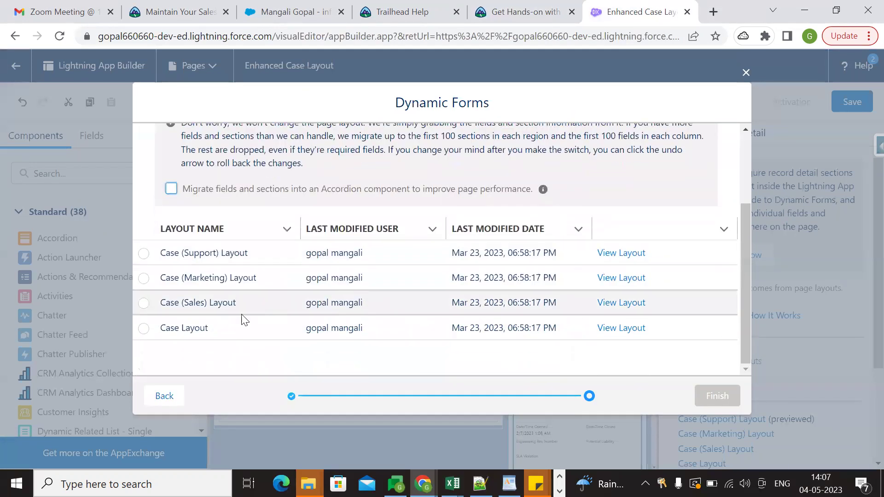
{"action": "left_click", "coordinate": [708, 396]}
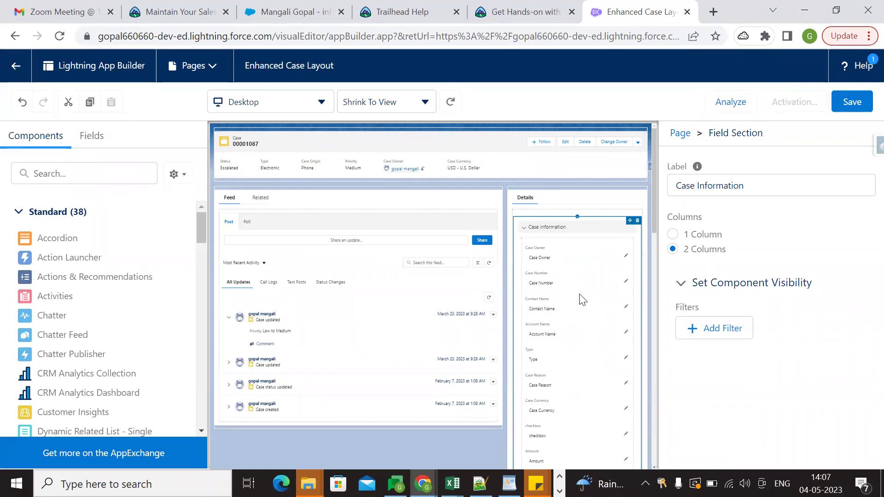
Examine the fields in the Case Information section and reread the Priority equals High visibility condition in the challenge.
{"action": "scroll", "coordinate": [565, 371], "scroll_direction": "down", "scroll_amount": 3}
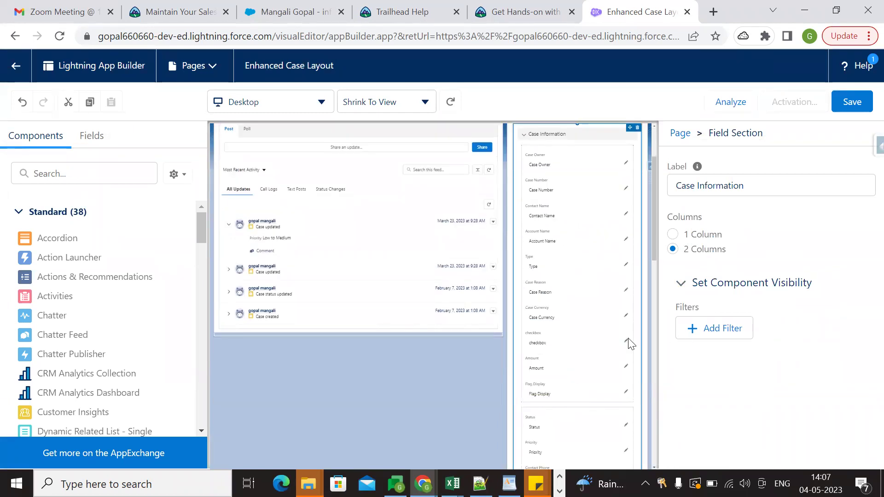
{"action": "scroll", "coordinate": [617, 350], "scroll_direction": "down", "scroll_amount": 2}
{"action": "scroll", "coordinate": [612, 393], "scroll_direction": "up", "scroll_amount": 2}
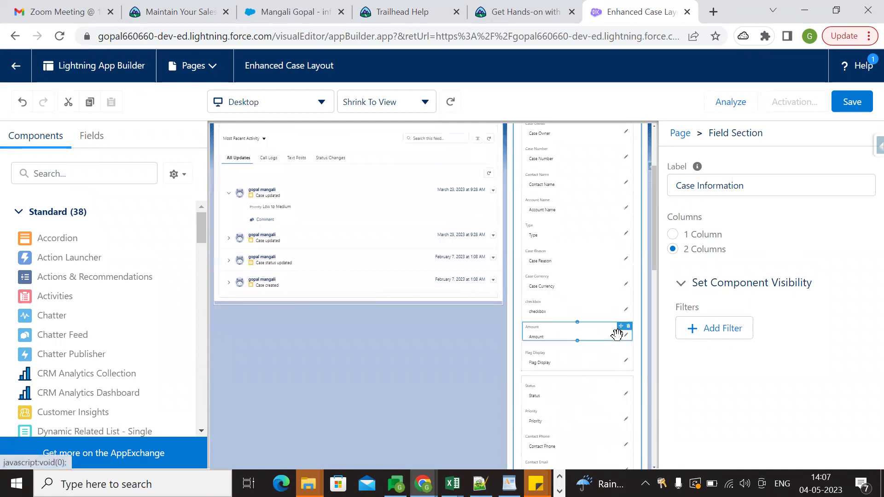
{"action": "left_click", "coordinate": [522, 14]}
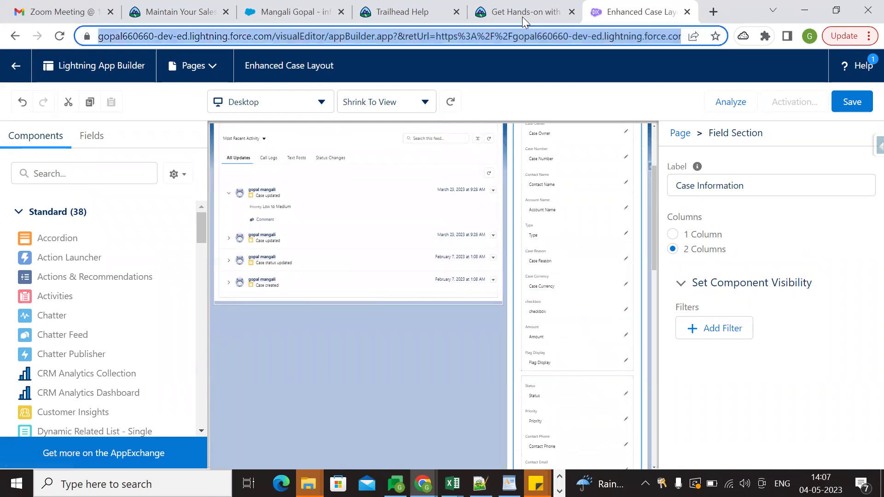
{"action": "left_click", "coordinate": [315, 281]}
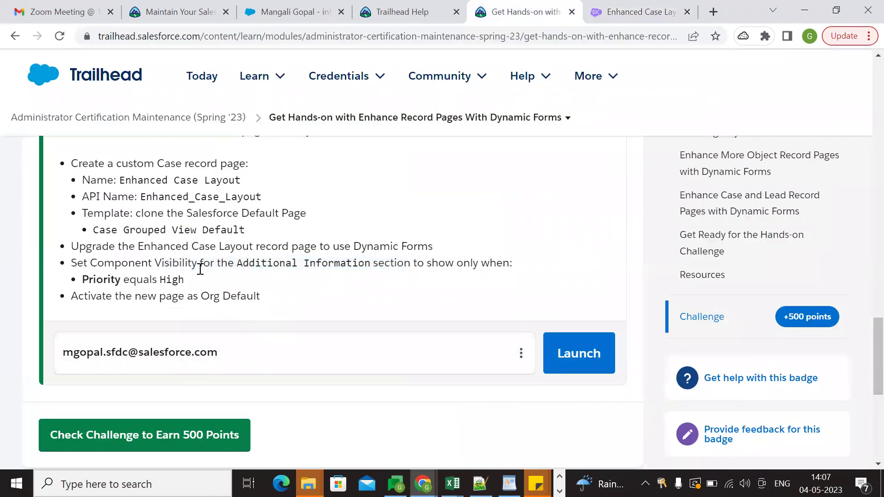
{"action": "left_click_drag", "start_coordinate": [89, 279], "coordinate": [181, 278]}
{"action": "left_click", "coordinate": [230, 286]}
{"action": "left_click", "coordinate": [640, 12]}
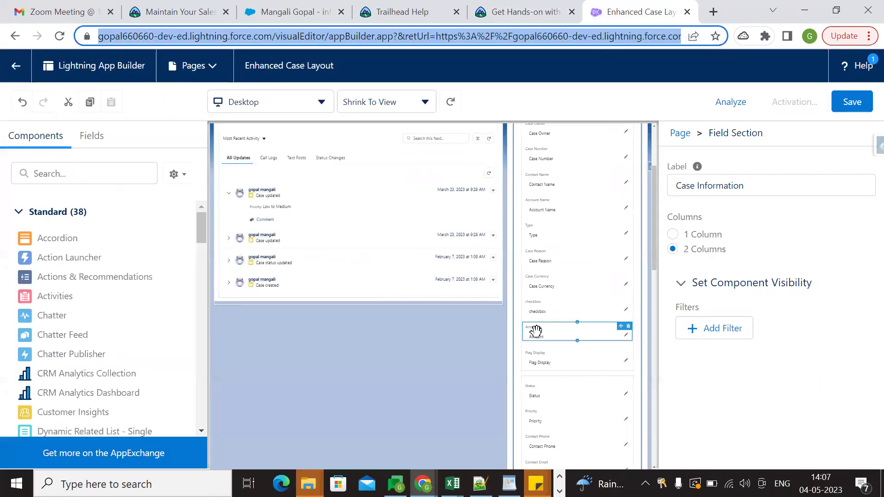
Look through the Case Information fields on the page canvas to locate the Priority field.
{"action": "left_click", "coordinate": [459, 348]}
{"action": "scroll", "coordinate": [570, 350], "scroll_direction": "down", "scroll_amount": 4}
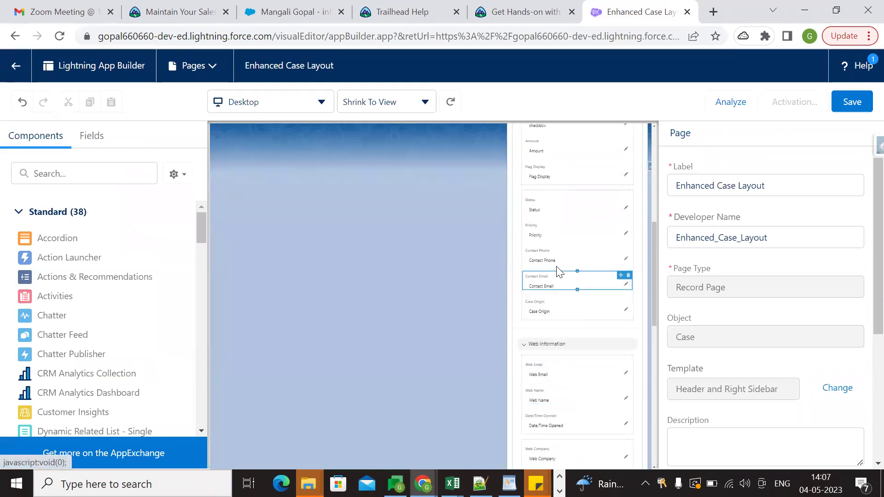
{"action": "scroll", "coordinate": [559, 273], "scroll_direction": "up", "scroll_amount": 5}
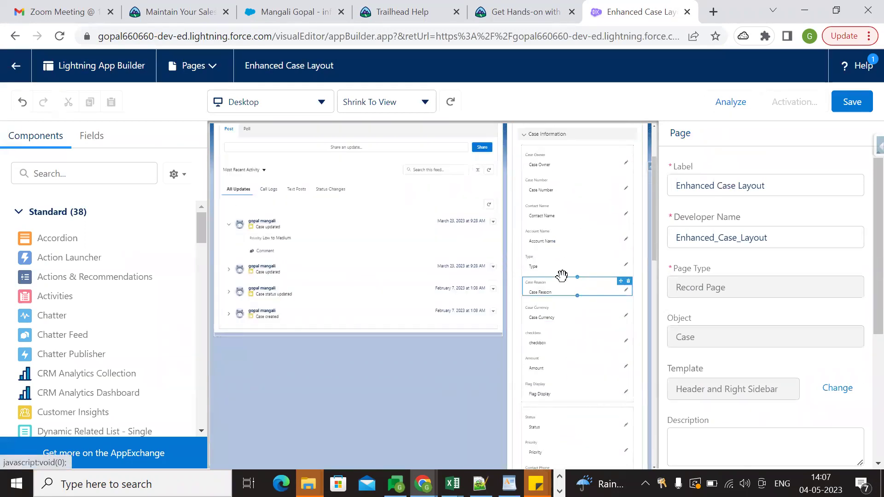
{"action": "scroll", "coordinate": [571, 274], "scroll_direction": "up", "scroll_amount": 2}
{"action": "scroll", "coordinate": [589, 268], "scroll_direction": "up", "scroll_amount": 5, "text": "ctrl"}
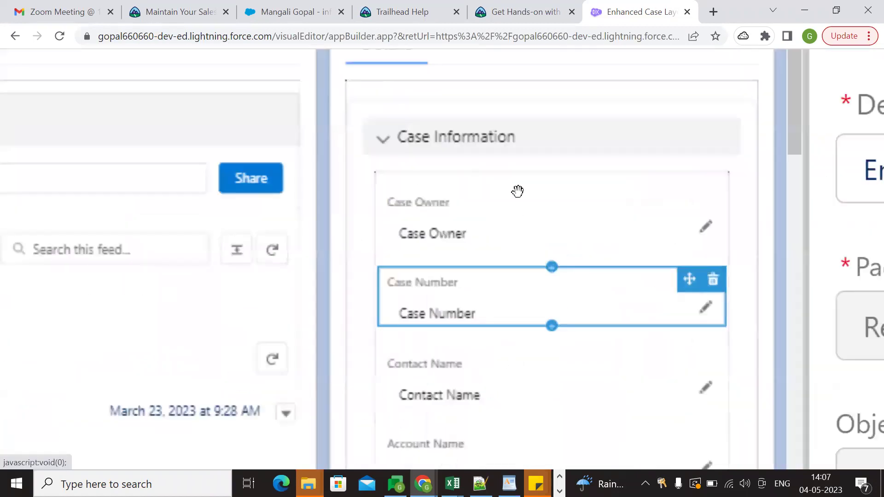
{"action": "scroll", "coordinate": [502, 274], "scroll_direction": "down", "scroll_amount": 4}
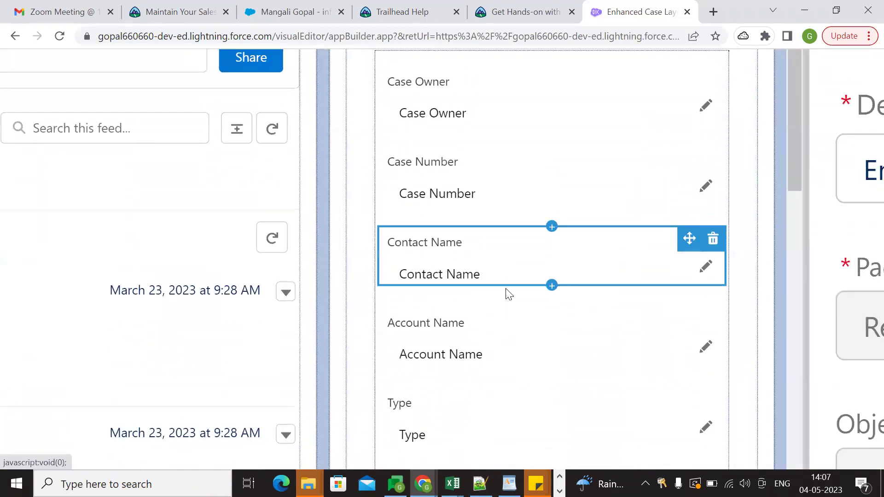
{"action": "scroll", "coordinate": [542, 340], "scroll_direction": "down", "scroll_amount": 5}
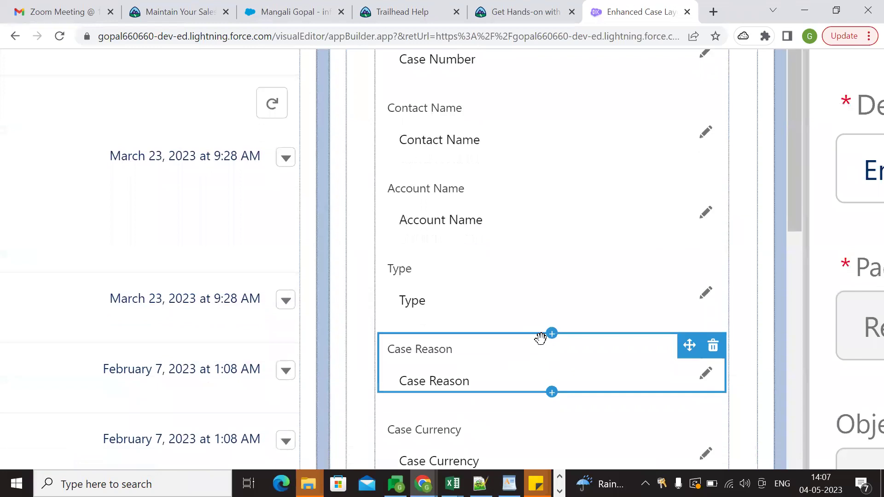
{"action": "scroll", "coordinate": [542, 314], "scroll_direction": "down", "scroll_amount": 6}
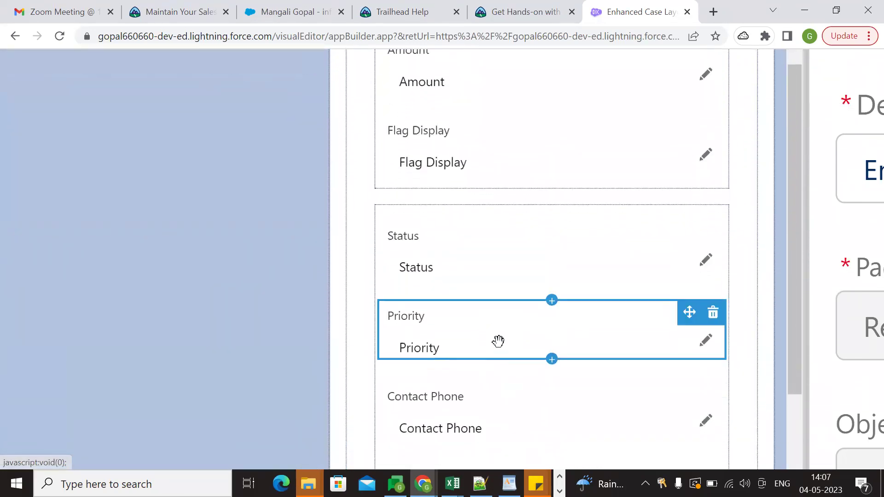
Add a field visibility filter to the Priority field with the record field condition Priority Equal High.
{"action": "left_click", "coordinate": [477, 333]}
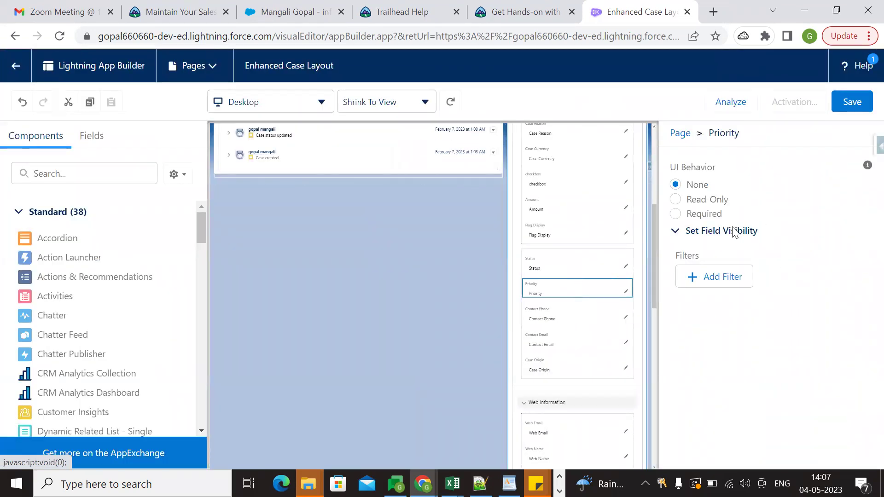
{"action": "left_click", "coordinate": [726, 279]}
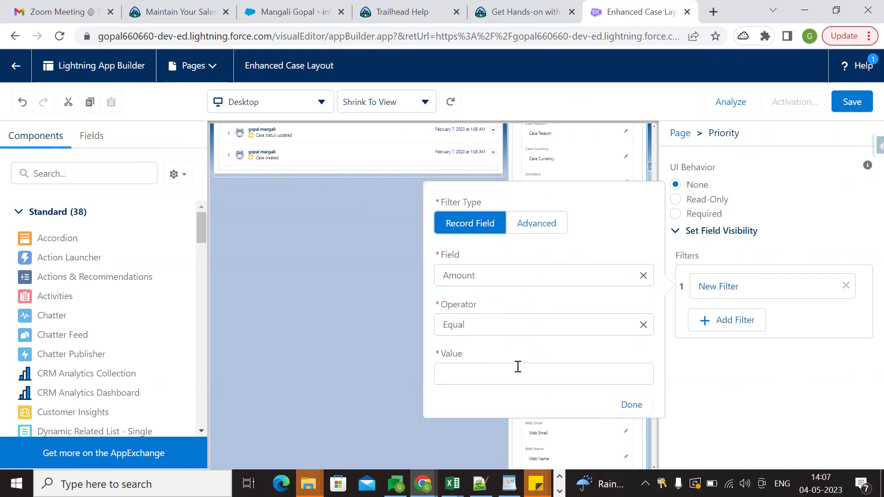
{"action": "left_click", "coordinate": [493, 278]}
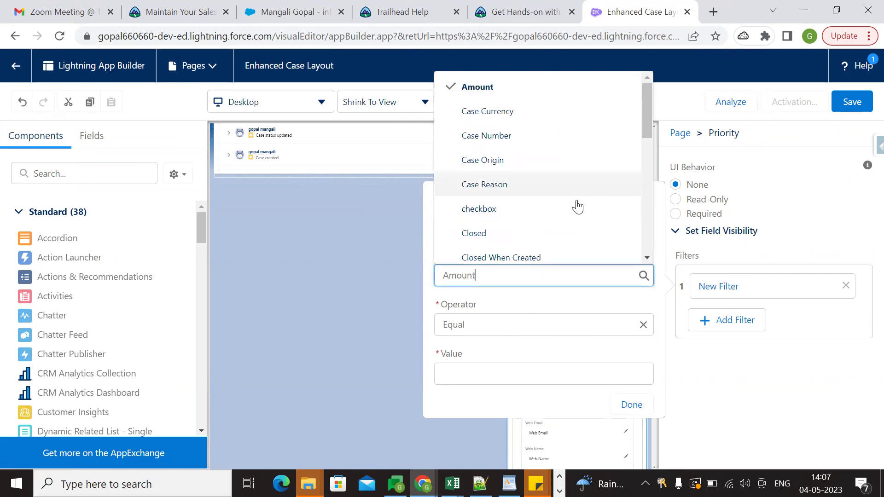
{"action": "scroll", "coordinate": [514, 241], "scroll_direction": "down", "scroll_amount": 5}
{"action": "scroll", "coordinate": [508, 249], "scroll_direction": "down", "scroll_amount": 3}
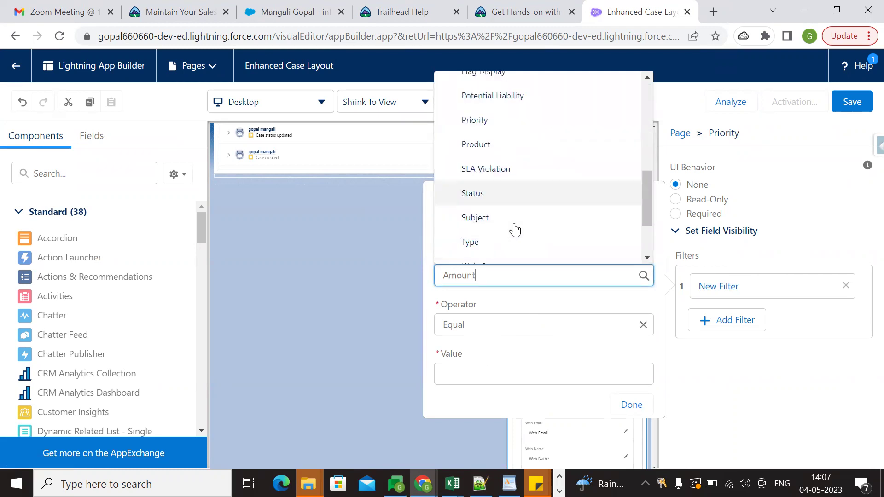
{"action": "left_click", "coordinate": [474, 92]}
{"action": "left_click", "coordinate": [487, 374]}
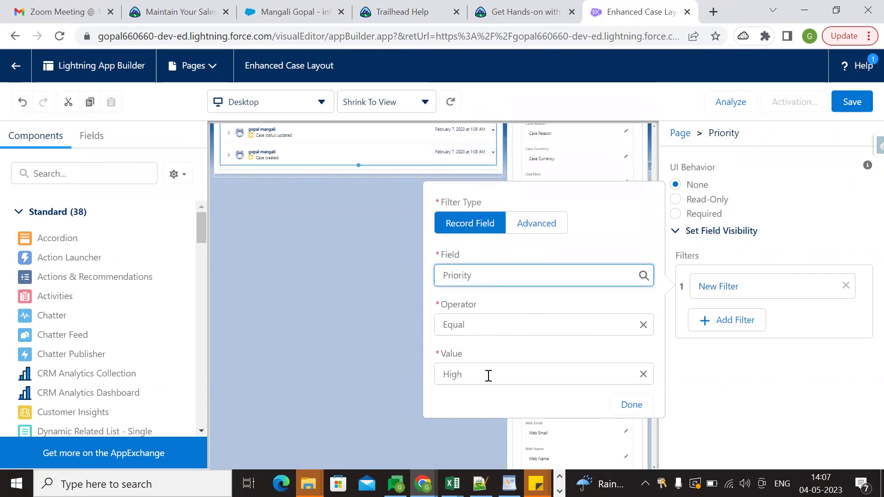
{"action": "left_click", "coordinate": [485, 402]}
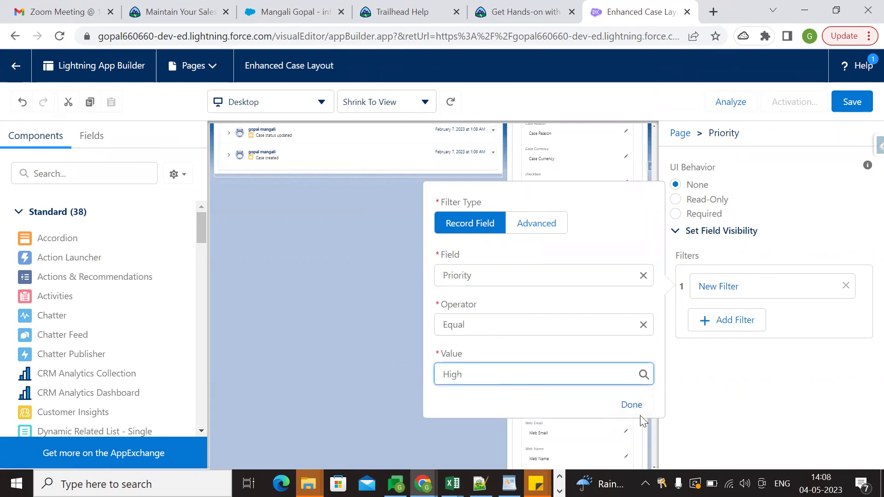
{"action": "left_click", "coordinate": [631, 405]}
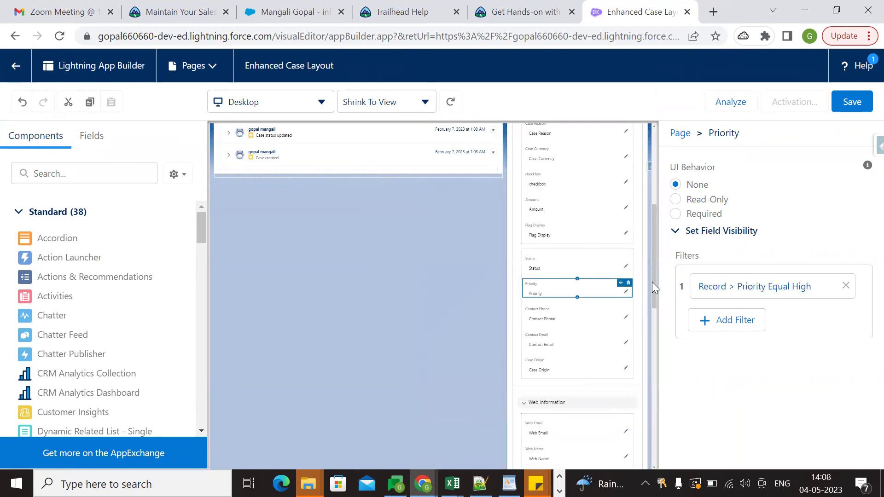
Save the Enhanced Case Layout page and activate it as the org default for desktop and phone.
{"action": "left_click", "coordinate": [853, 103]}
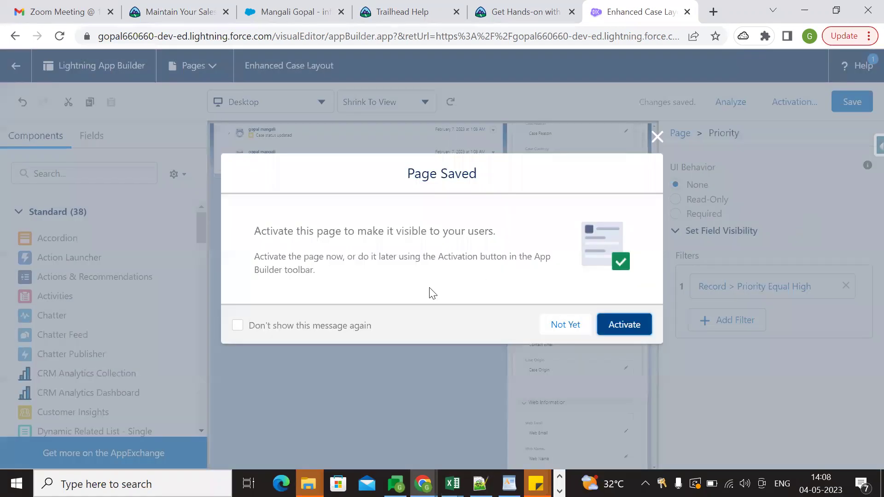
{"action": "left_click", "coordinate": [609, 326]}
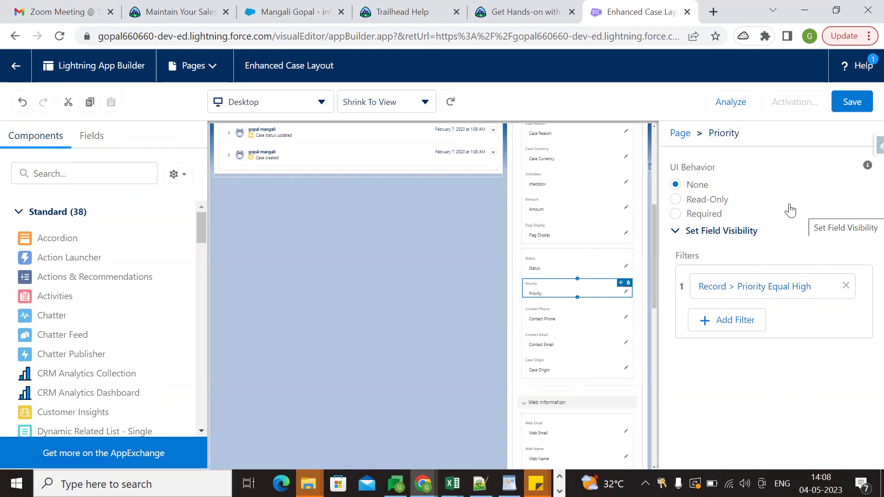
{"action": "left_click", "coordinate": [794, 102]}
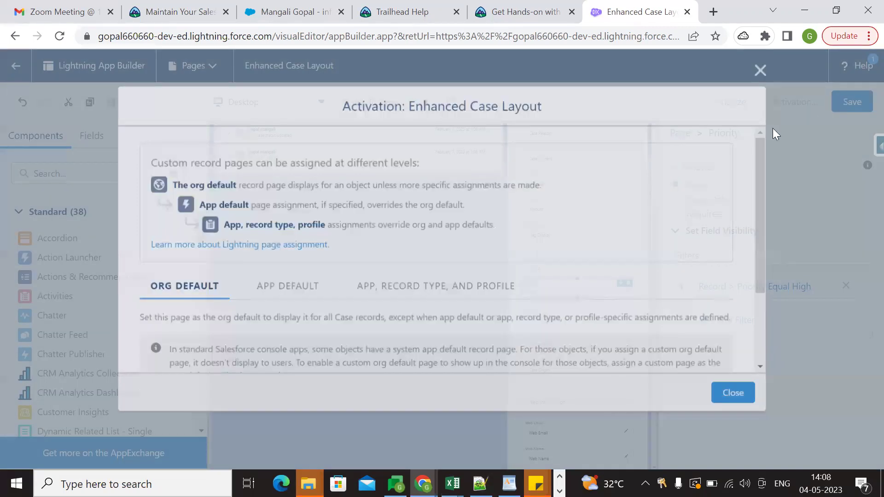
{"action": "scroll", "coordinate": [304, 323], "scroll_direction": "down", "scroll_amount": 3}
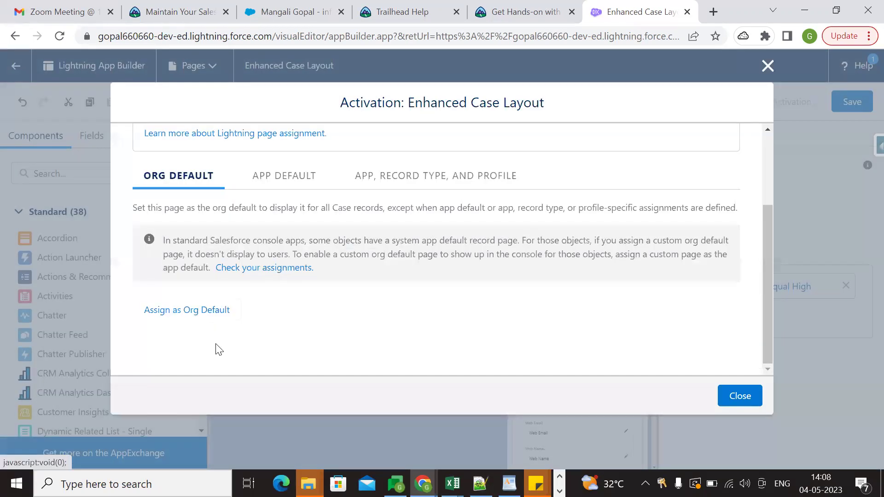
{"action": "left_click", "coordinate": [179, 317]}
{"action": "left_click", "coordinate": [283, 289]}
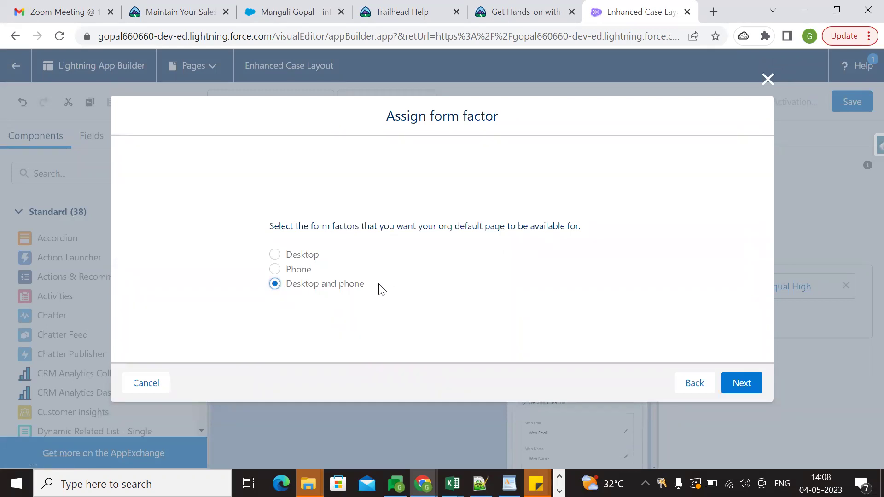
{"action": "left_click", "coordinate": [743, 385]}
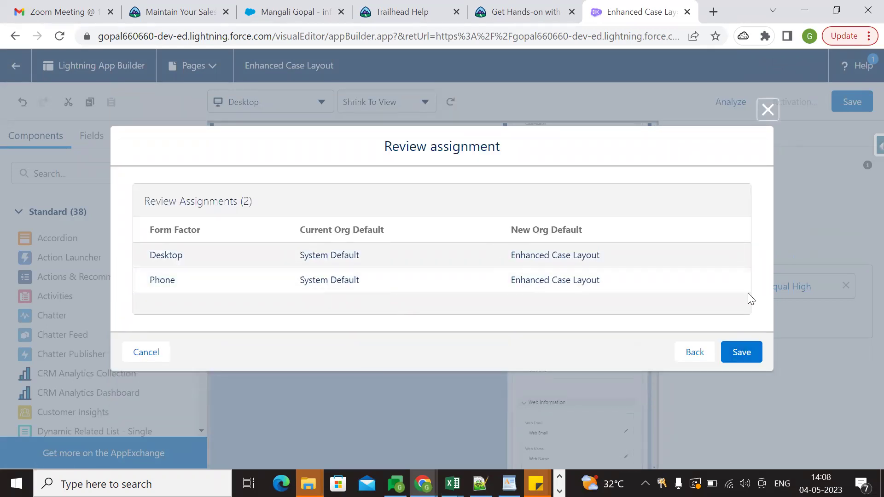
{"action": "left_click", "coordinate": [740, 355]}
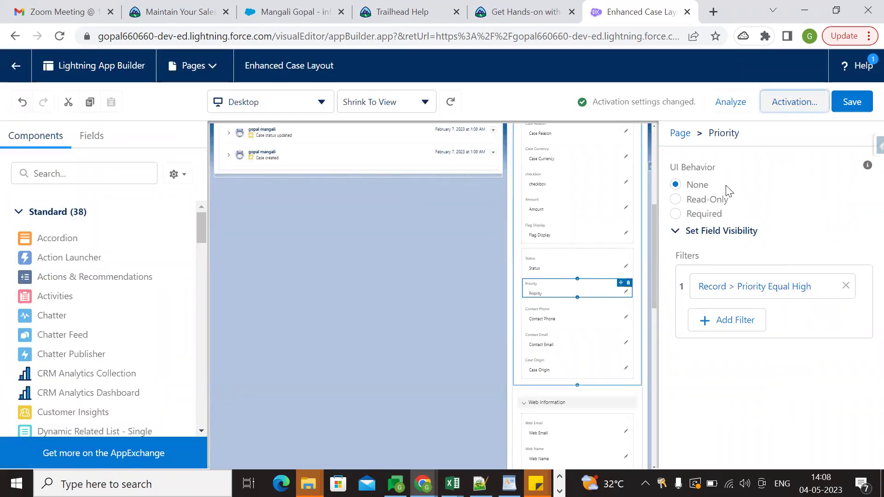
{"action": "left_click", "coordinate": [851, 105]}
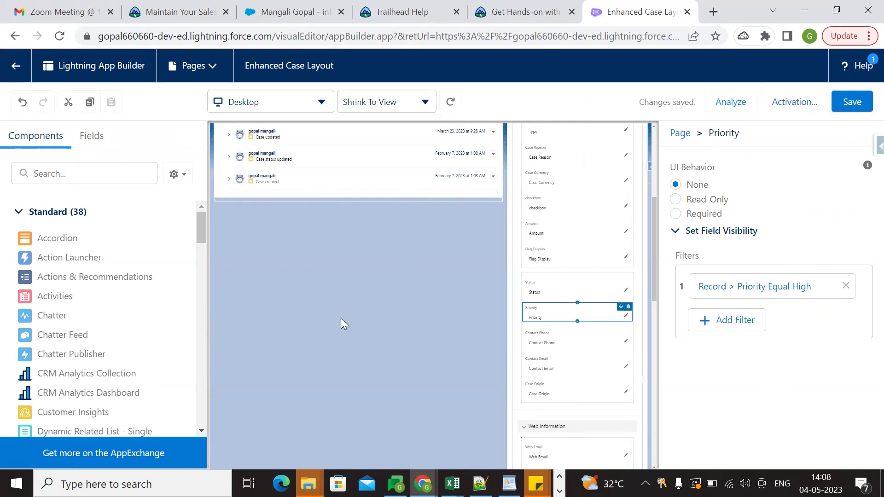
Reread the challenge's visibility requirement for the Additional Information section and its Org Default activation requirement in Trailhead.
{"action": "left_click", "coordinate": [505, 11]}
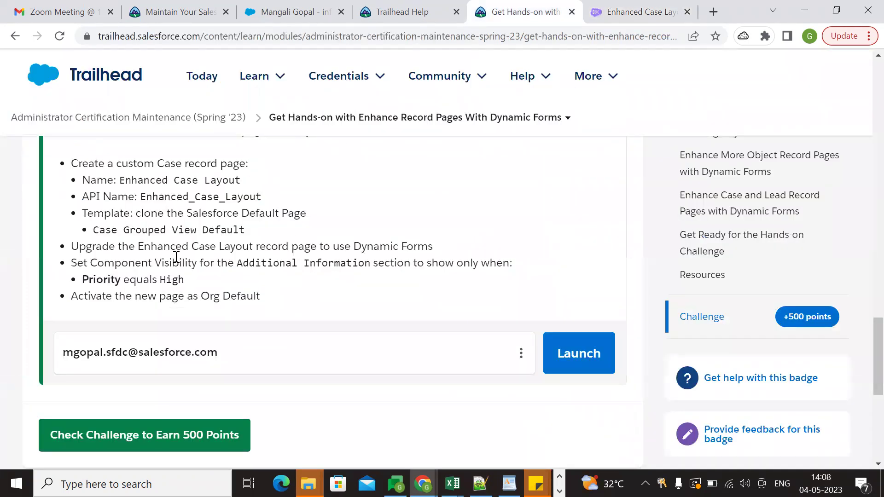
{"action": "left_click_drag", "start_coordinate": [69, 263], "coordinate": [180, 279]}
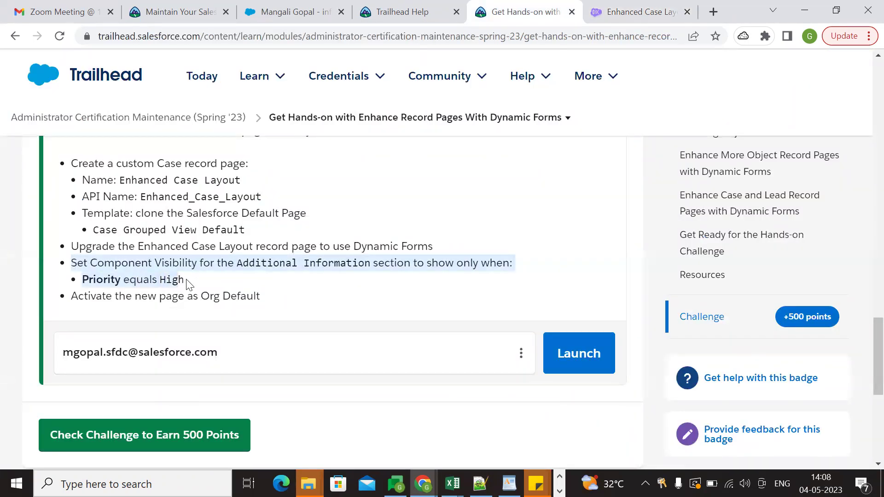
{"action": "left_click", "coordinate": [252, 284]}
{"action": "left_click_drag", "start_coordinate": [73, 262], "coordinate": [178, 283]}
{"action": "left_click", "coordinate": [327, 286]}
{"action": "mouse_move", "coordinate": [84, 296]}
{"action": "left_mouse_down"}
{"action": "mouse_move", "coordinate": [269, 300]}
{"action": "mouse_move", "coordinate": [85, 296]}
{"action": "left_mouse_up"}
{"action": "left_click", "coordinate": [240, 295]}
{"action": "left_click", "coordinate": [352, 281]}
Submit the Dynamic Forms challenge for checking to earn the 500 points.
{"action": "scroll", "coordinate": [243, 261], "scroll_direction": "down", "scroll_amount": 4}
{"action": "left_click", "coordinate": [182, 239]}
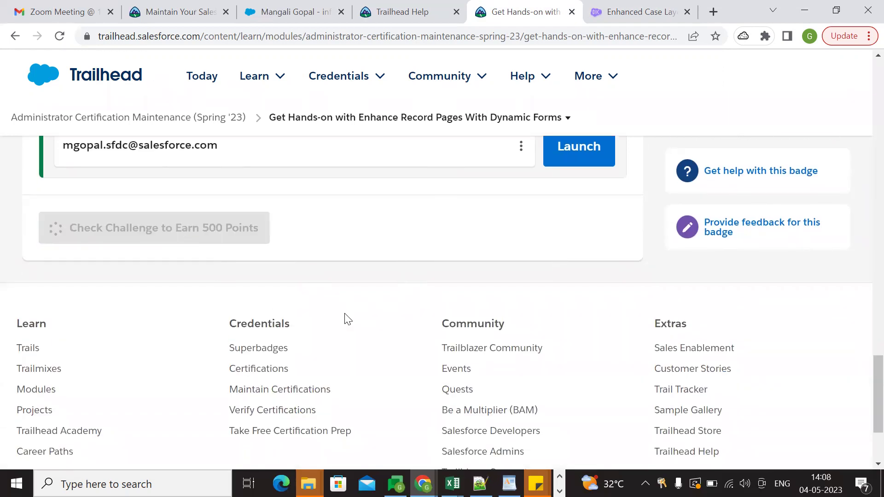
{"action": "scroll", "coordinate": [347, 320], "scroll_direction": "up", "scroll_amount": 3}
{"action": "left_click", "coordinate": [636, 12]}
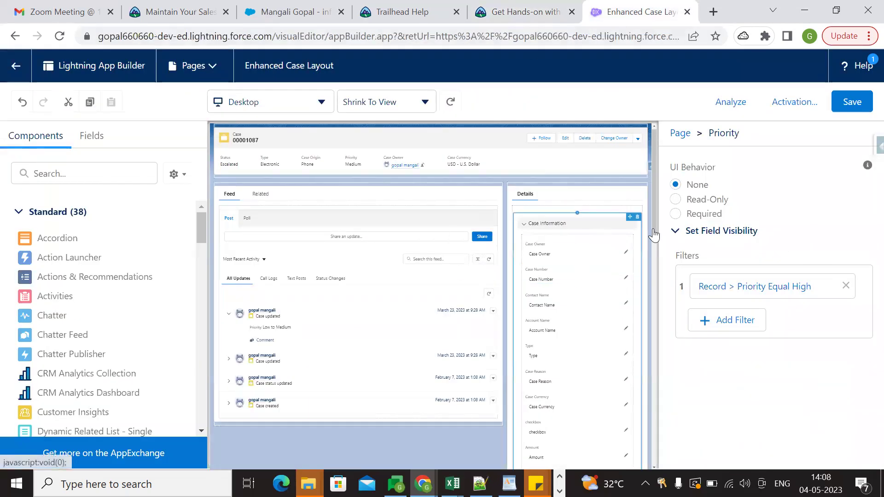
{"action": "left_click", "coordinate": [520, 12]}
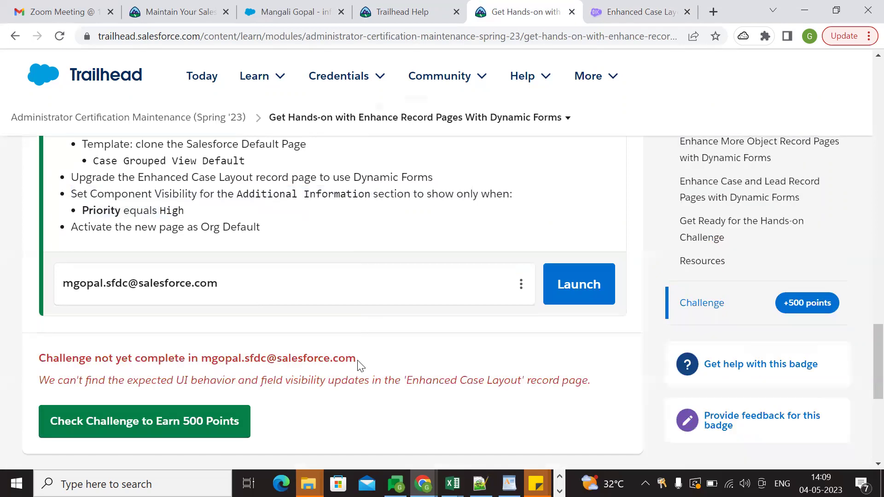
Read the challenge check's feedback about the Enhanced Case Layout record page.
{"action": "scroll", "coordinate": [383, 396], "scroll_direction": "down", "scroll_amount": 3}
{"action": "scroll", "coordinate": [378, 401], "scroll_direction": "up", "scroll_amount": 3}
{"action": "left_click_drag", "start_coordinate": [178, 381], "coordinate": [409, 381]}
{"action": "left_click_drag", "start_coordinate": [596, 387], "coordinate": [402, 380]}
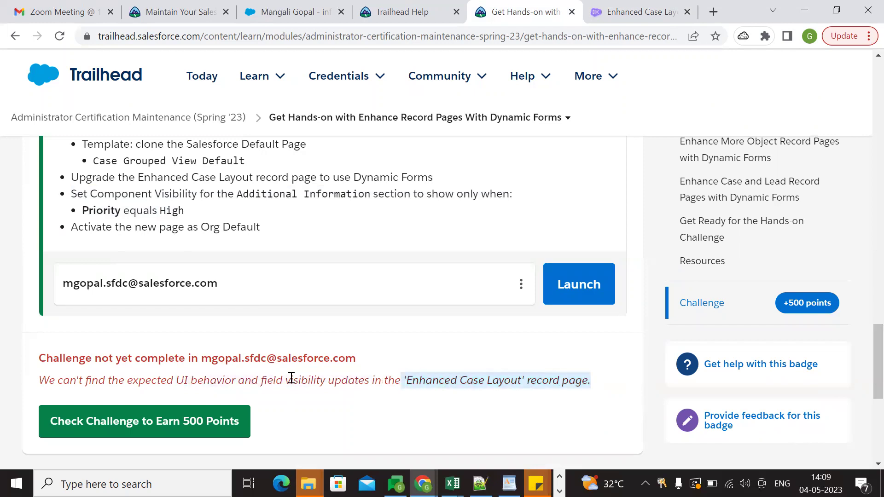
{"action": "left_click_drag", "start_coordinate": [42, 381], "coordinate": [593, 397]}
{"action": "left_click", "coordinate": [495, 399]}
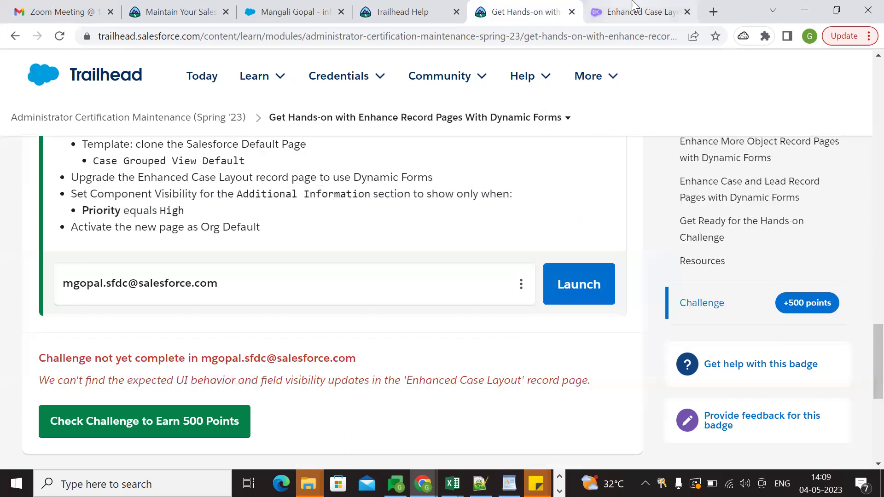
Return to the record page and add a component visibility filter of Priority Equal High to the Case Information section.
{"action": "key", "text": "ctrl+Tab"}
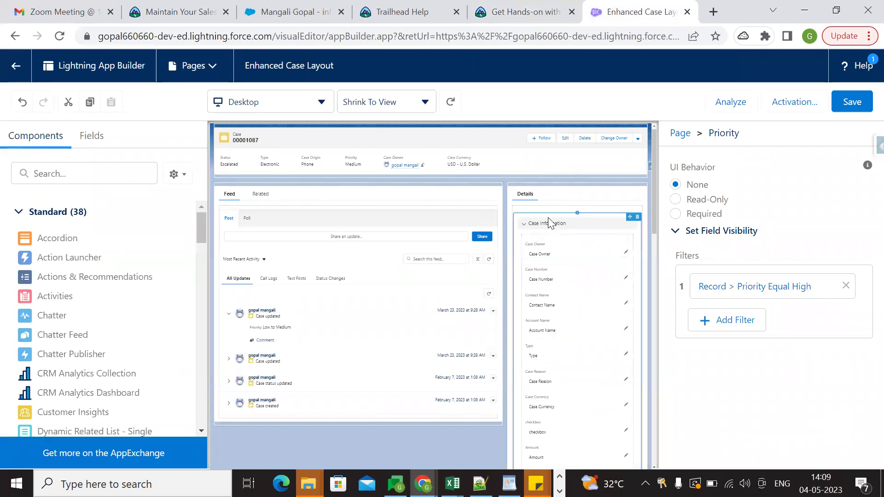
{"action": "left_click", "coordinate": [530, 196]}
{"action": "scroll", "coordinate": [532, 198], "scroll_direction": "down", "scroll_amount": 5}
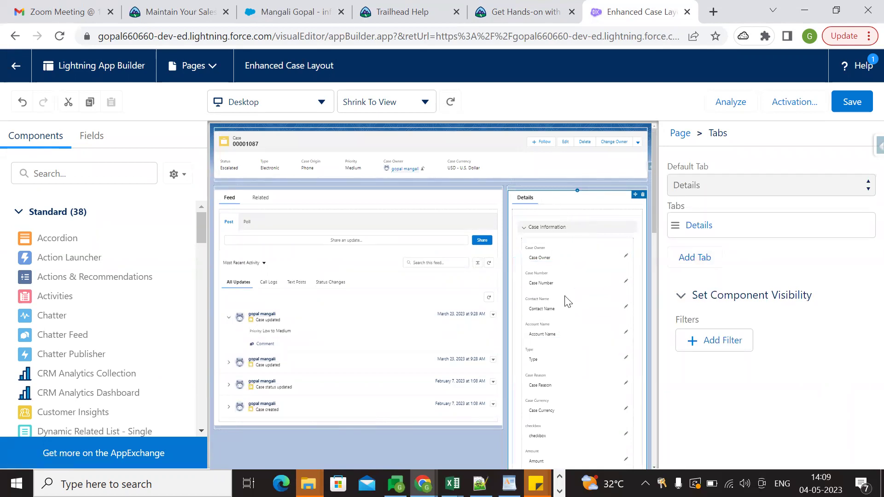
{"action": "left_click", "coordinate": [567, 231]}
{"action": "left_click", "coordinate": [560, 235]}
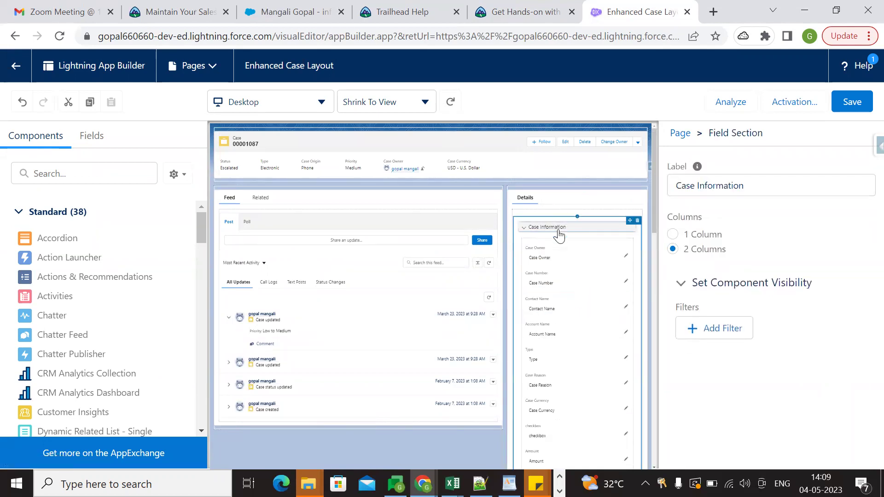
{"action": "left_click", "coordinate": [718, 330]}
{"action": "left_click", "coordinate": [500, 313]}
{"action": "scroll", "coordinate": [568, 263], "scroll_direction": "down", "scroll_amount": 10}
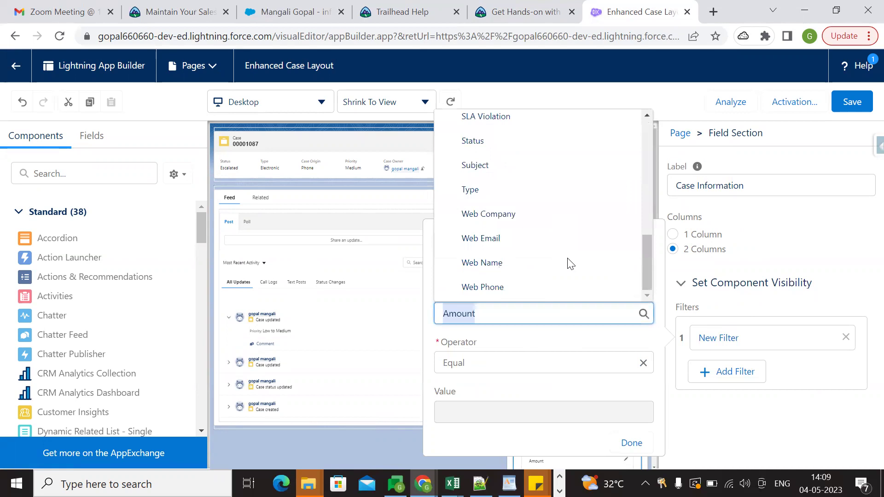
{"action": "scroll", "coordinate": [553, 253], "scroll_direction": "up", "scroll_amount": 3}
{"action": "left_click", "coordinate": [463, 206]}
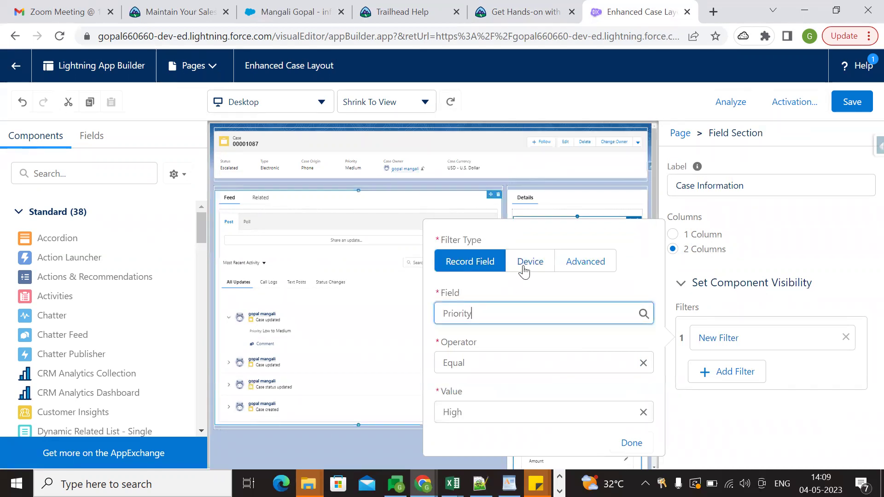
{"action": "left_click", "coordinate": [479, 418]}
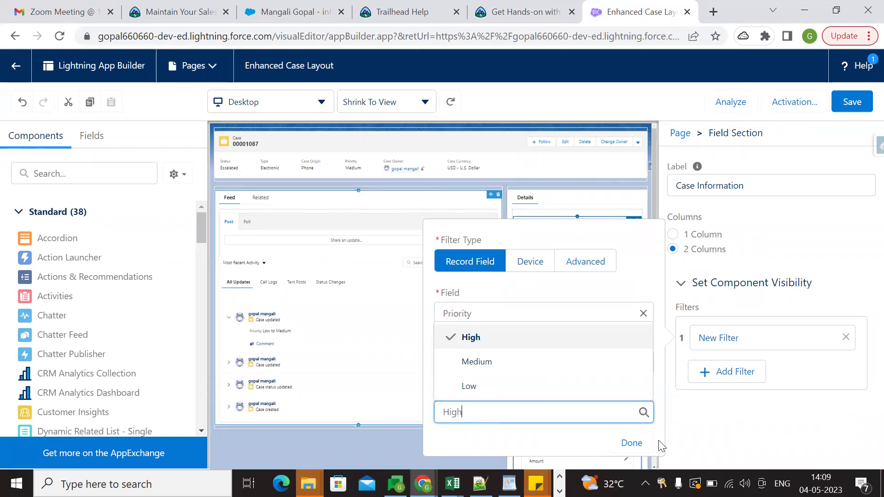
{"action": "left_click", "coordinate": [632, 443]}
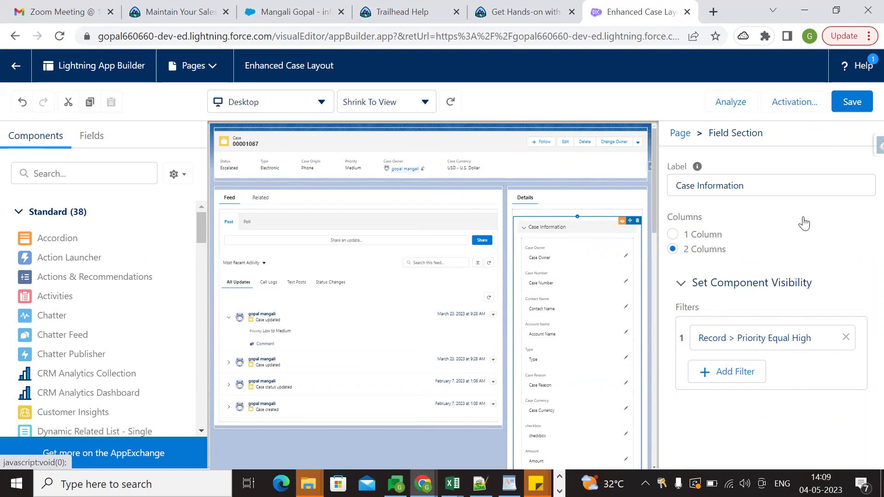
Save the page and remove its Org Default assignment for the desktop and phone form factors.
{"action": "left_click", "coordinate": [855, 109]}
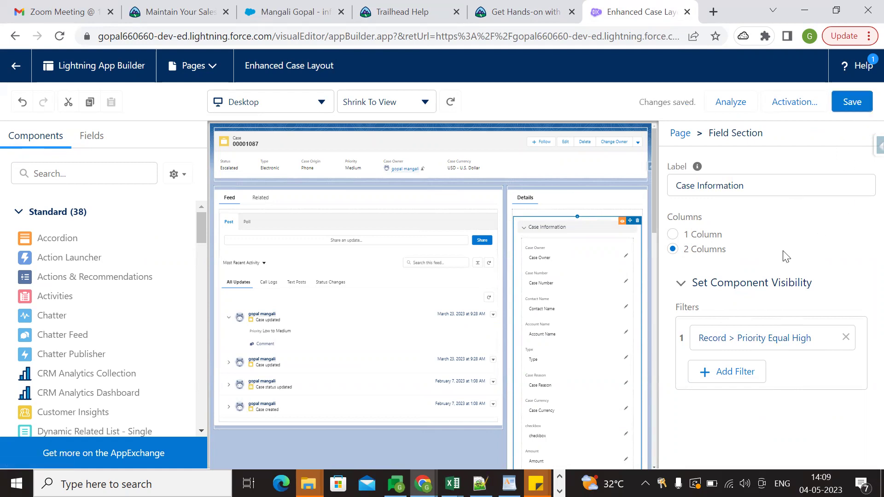
{"action": "left_click", "coordinate": [788, 106]}
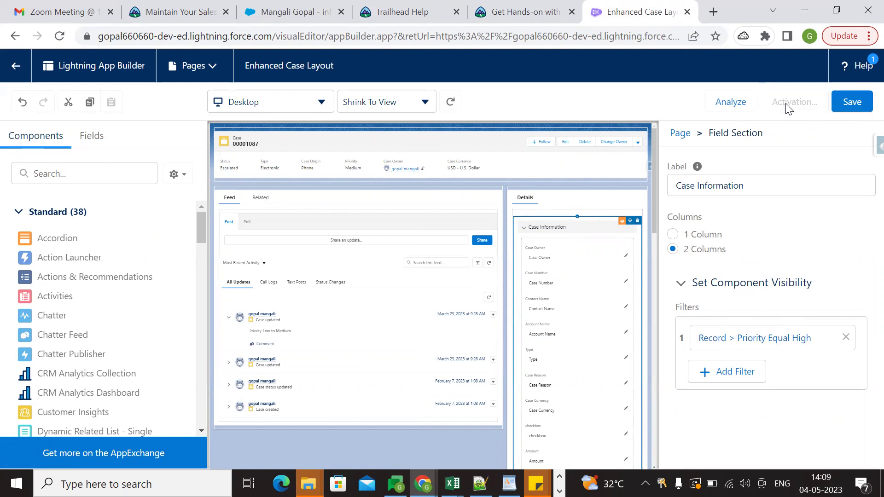
{"action": "scroll", "coordinate": [281, 304], "scroll_direction": "down", "scroll_amount": 3}
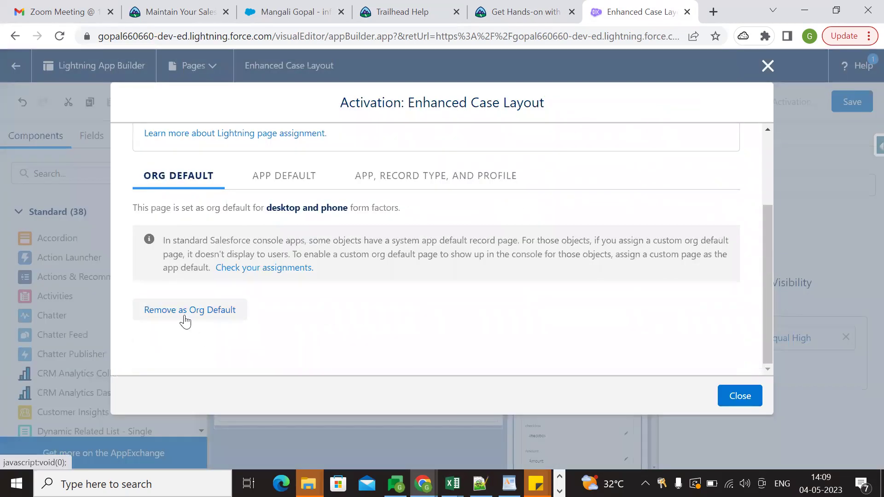
{"action": "left_click", "coordinate": [185, 317]}
{"action": "left_click", "coordinate": [294, 300]}
{"action": "left_click", "coordinate": [739, 395]}
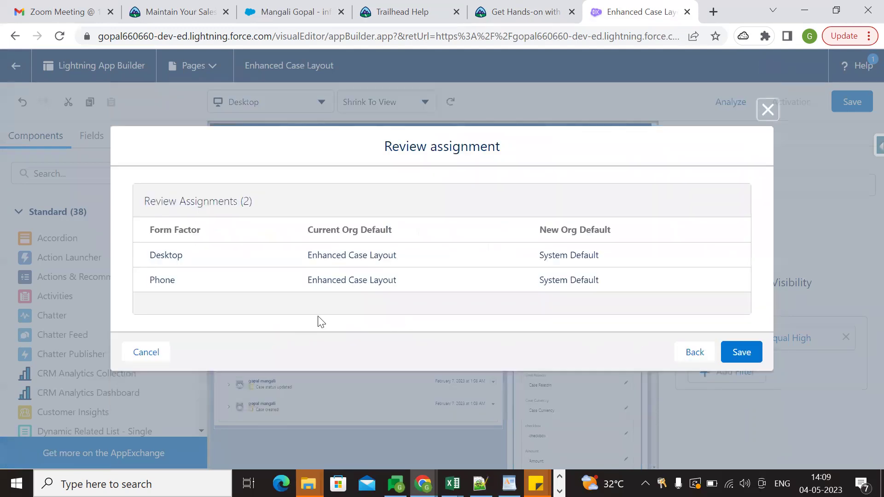
{"action": "left_click", "coordinate": [746, 355]}
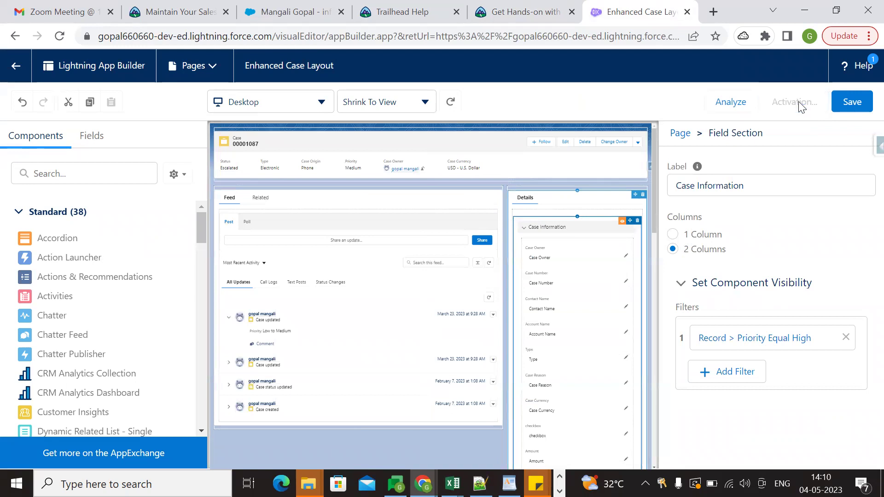
Assign the Enhanced Case Layout page as Org Default for desktop and phone, and save the page.
{"action": "left_click", "coordinate": [795, 102]}
{"action": "scroll", "coordinate": [407, 272], "scroll_direction": "down", "scroll_amount": 3}
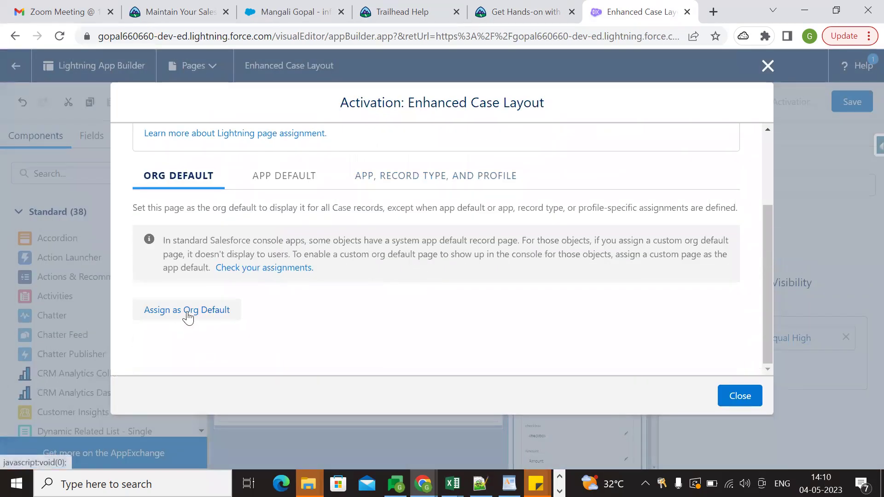
{"action": "left_click", "coordinate": [188, 316]}
{"action": "left_click", "coordinate": [327, 288]}
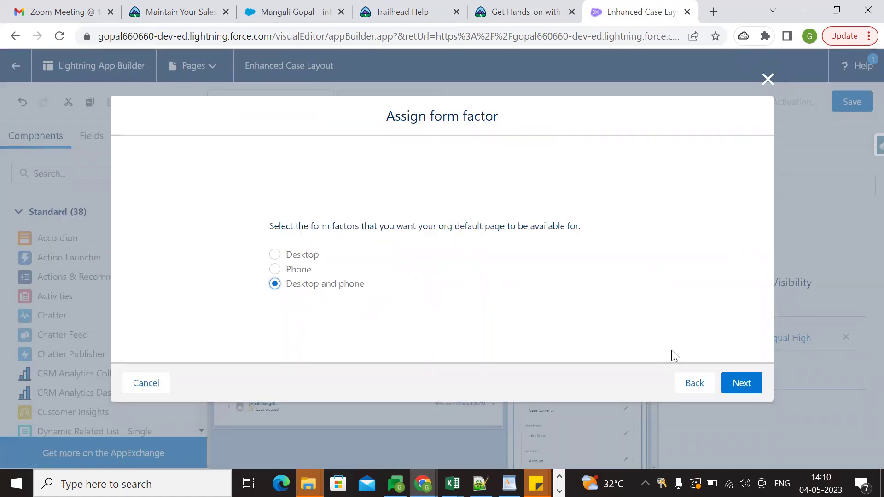
{"action": "left_click", "coordinate": [732, 385]}
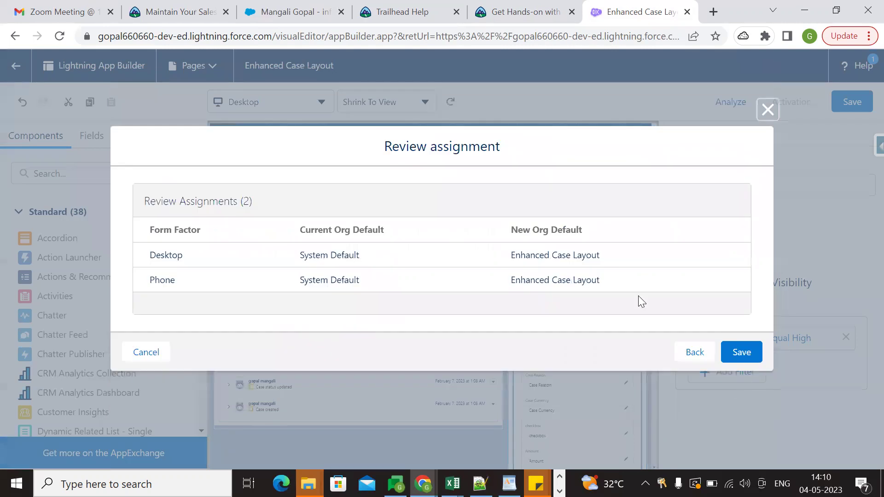
{"action": "left_click", "coordinate": [742, 353]}
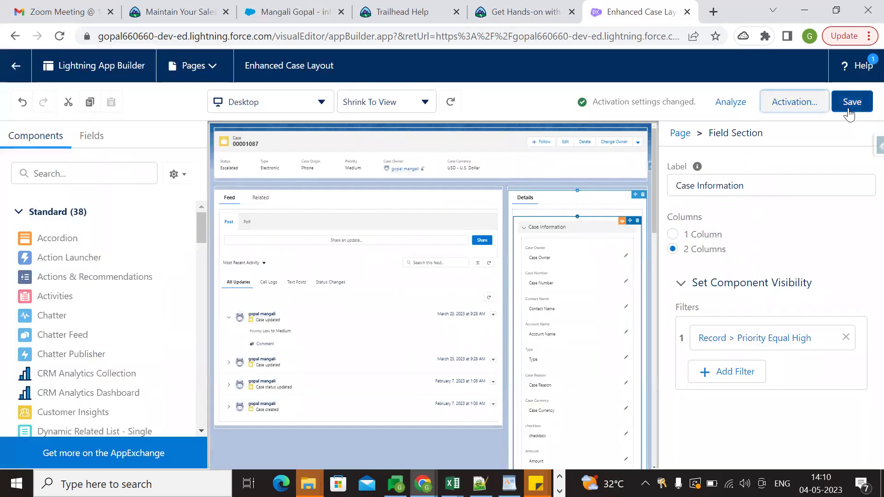
{"action": "left_click", "coordinate": [850, 107]}
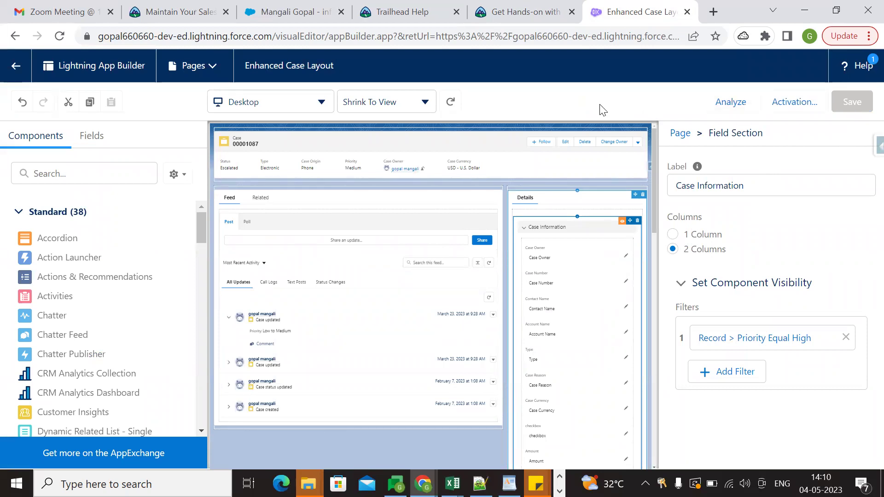
Return to the Trailhead challenge, reload it and submit it for checking to earn the 500 points.
{"action": "left_click", "coordinate": [509, 12]}
{"action": "left_click", "coordinate": [59, 38]}
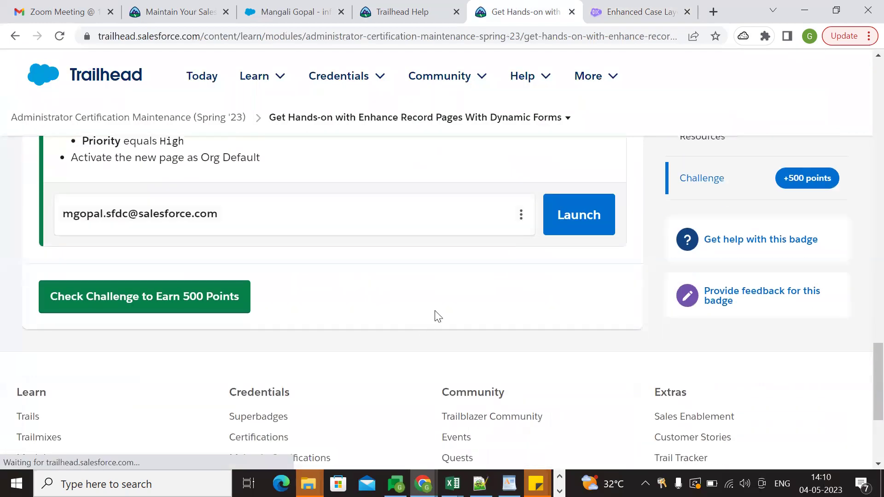
{"action": "left_click", "coordinate": [170, 301]}
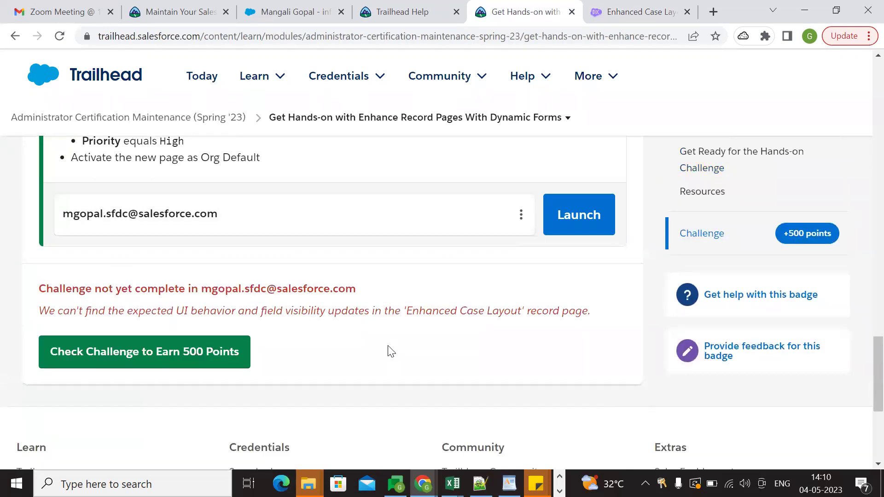
Read the challenge check's feedback about the expected UI behavior and field visibility updates.
{"action": "left_click_drag", "start_coordinate": [45, 310], "coordinate": [364, 311]}
{"action": "left_click_drag", "start_coordinate": [386, 312], "coordinate": [591, 316]}
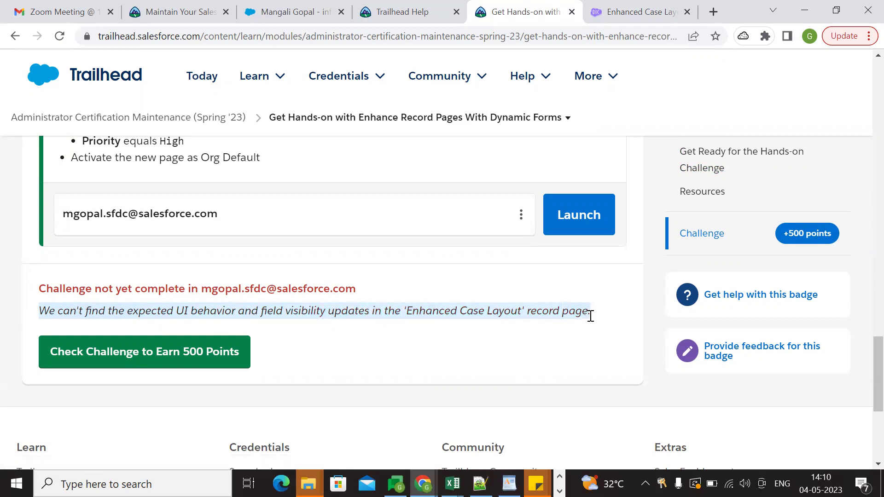
{"action": "left_click", "coordinate": [410, 327]}
{"action": "left_click_drag", "start_coordinate": [211, 313], "coordinate": [437, 310]}
{"action": "left_click", "coordinate": [542, 346]}
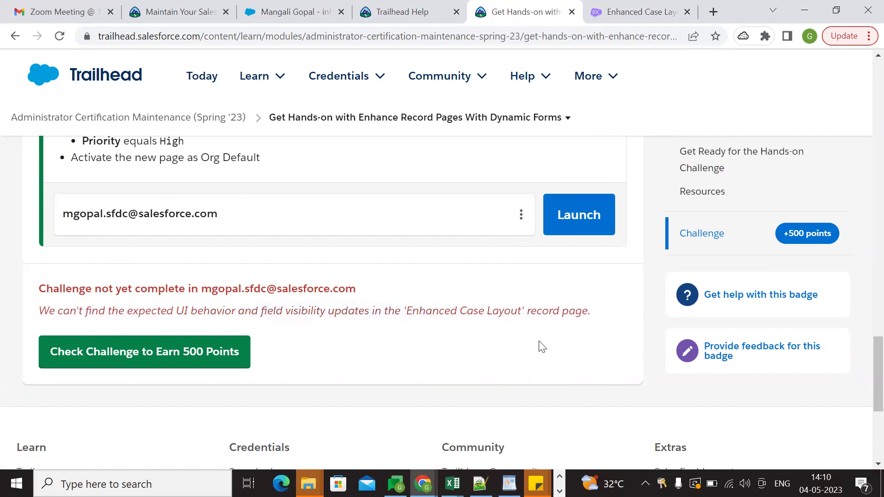
Compare the check's feedback with the challenge's component visibility requirement for the Additional Information section.
{"action": "left_click", "coordinate": [644, 12]}
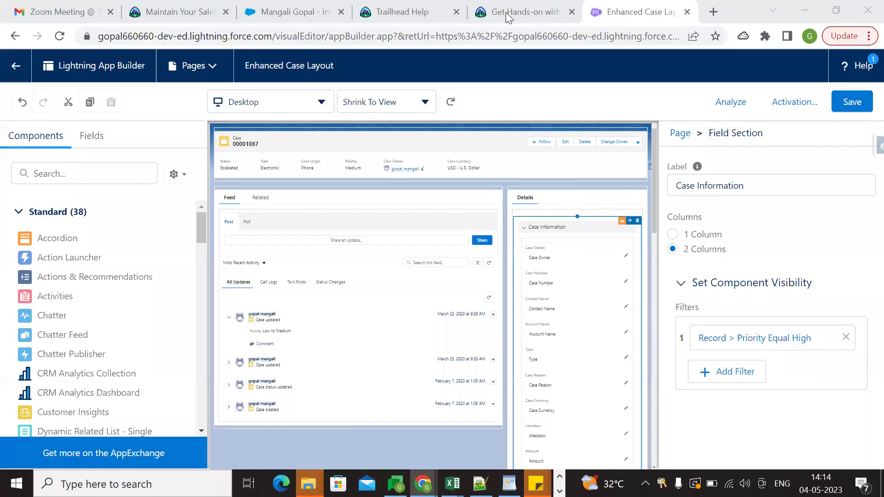
{"action": "left_click", "coordinate": [507, 13]}
{"action": "left_click_drag", "start_coordinate": [39, 311], "coordinate": [568, 328]}
{"action": "left_click", "coordinate": [473, 326]}
{"action": "scroll", "coordinate": [461, 326], "scroll_direction": "up", "scroll_amount": 3}
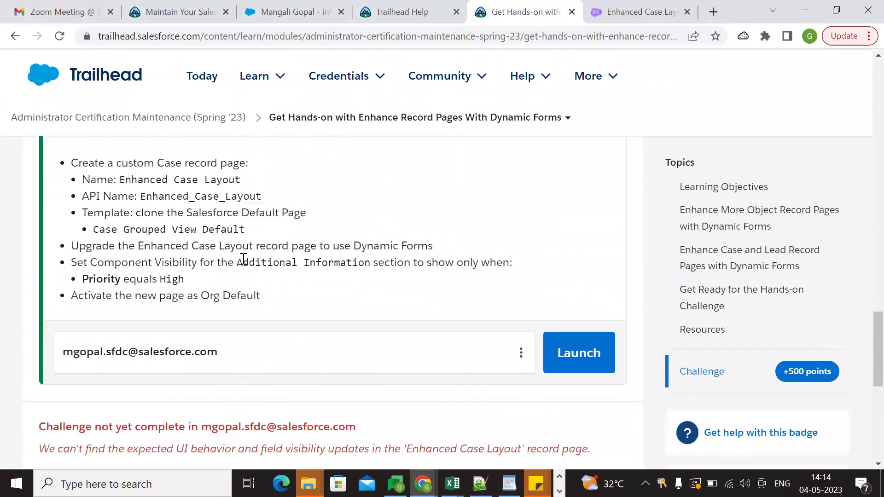
{"action": "left_click_drag", "start_coordinate": [89, 263], "coordinate": [478, 259]}
{"action": "left_click", "coordinate": [478, 260]}
Switch back to the record page and inspect the settings of the Details tabs component and the Case Information section.
{"action": "left_click", "coordinate": [615, 14]}
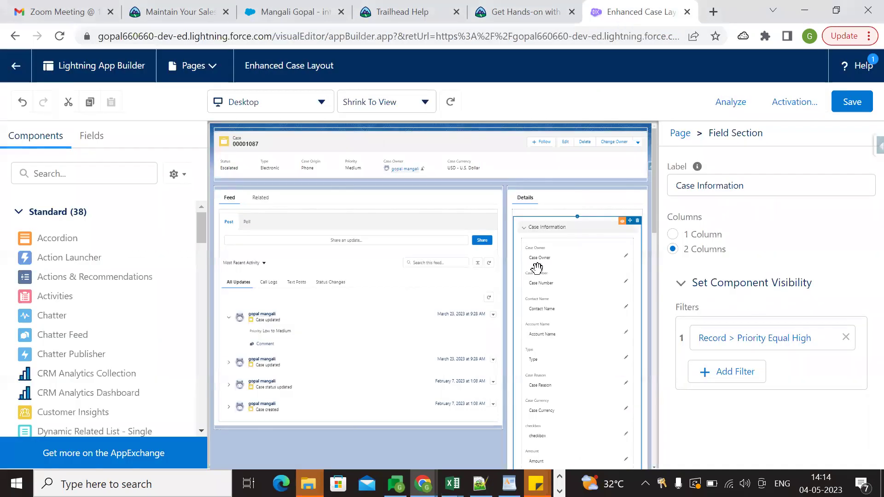
{"action": "left_click", "coordinate": [542, 202]}
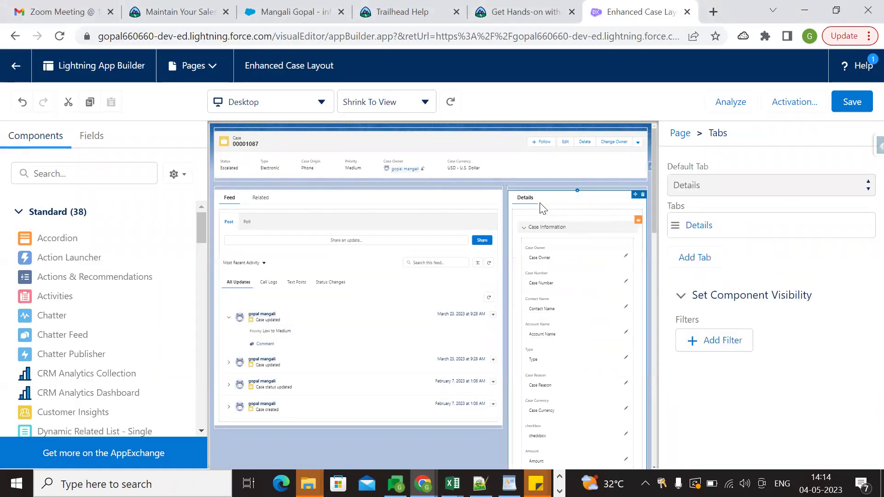
{"action": "left_click", "coordinate": [548, 234]}
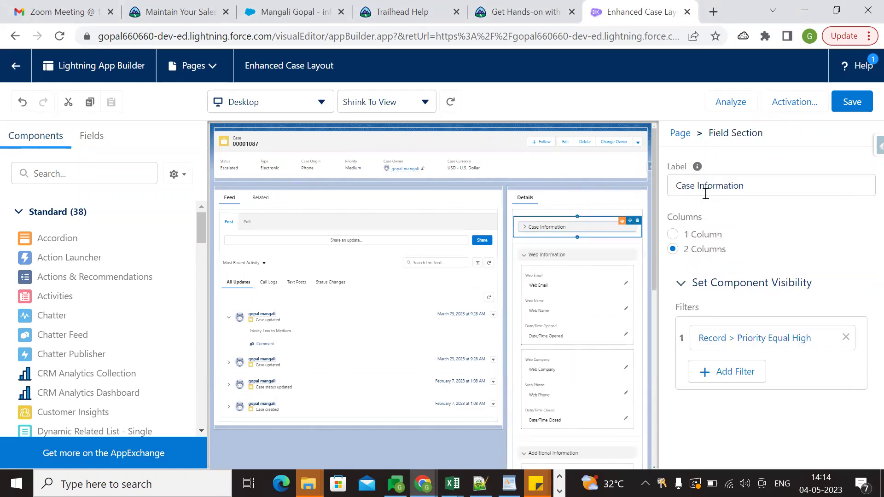
{"action": "left_click", "coordinate": [561, 201]}
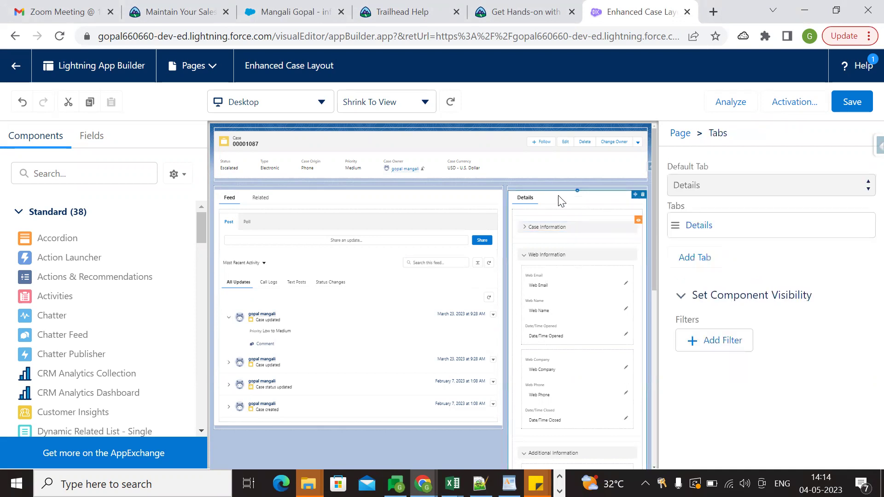
{"action": "left_click", "coordinate": [541, 187]}
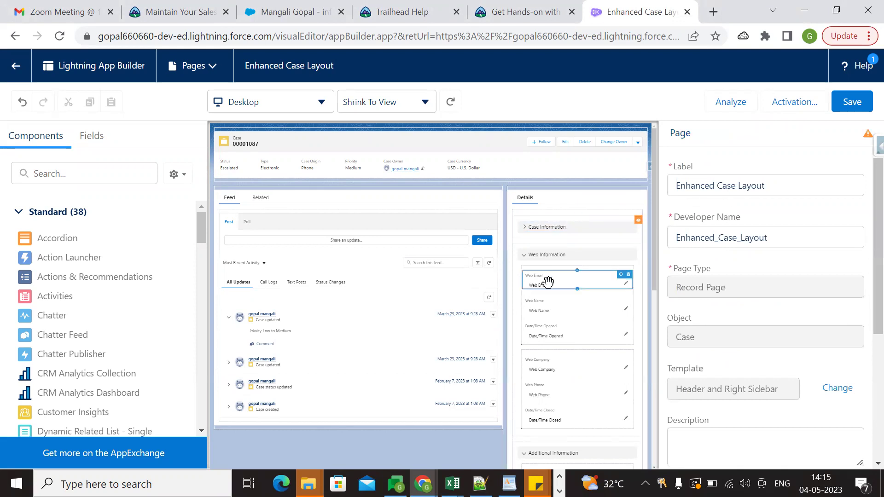
Add a component visibility filter of Priority Equal High to the Additional Information section.
{"action": "scroll", "coordinate": [577, 257], "scroll_direction": "down", "scroll_amount": 5}
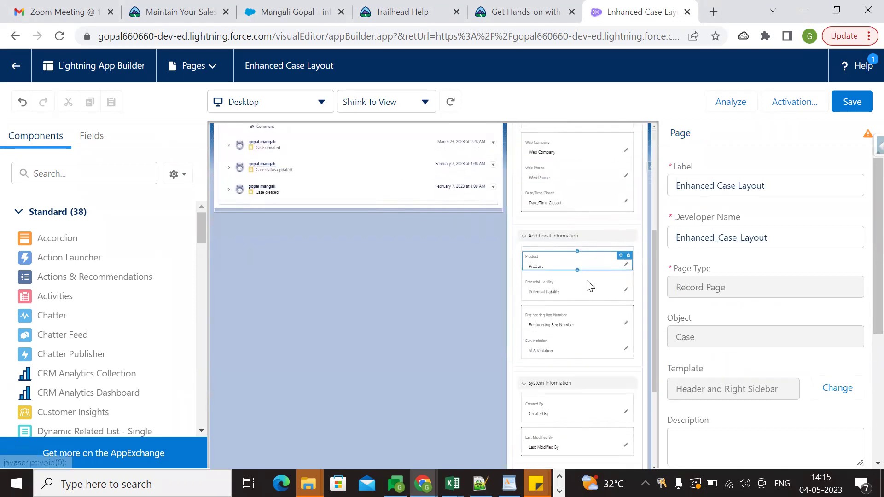
{"action": "left_click", "coordinate": [569, 238]}
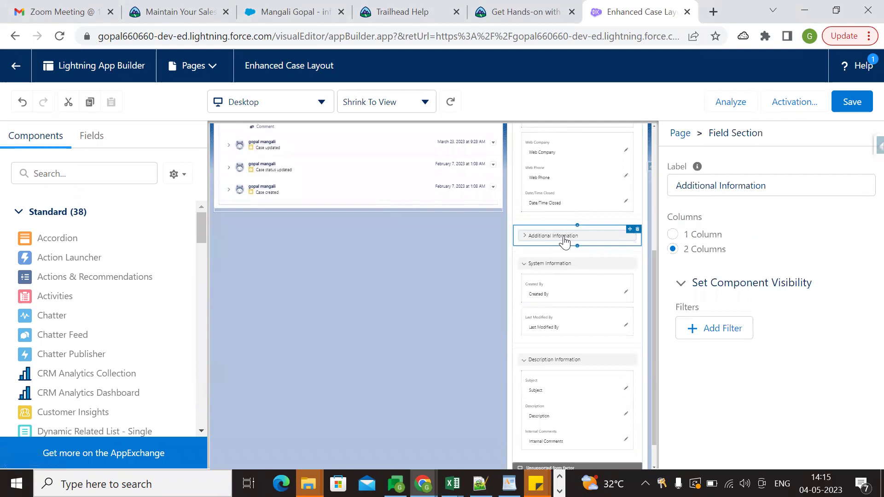
{"action": "left_click", "coordinate": [525, 237]}
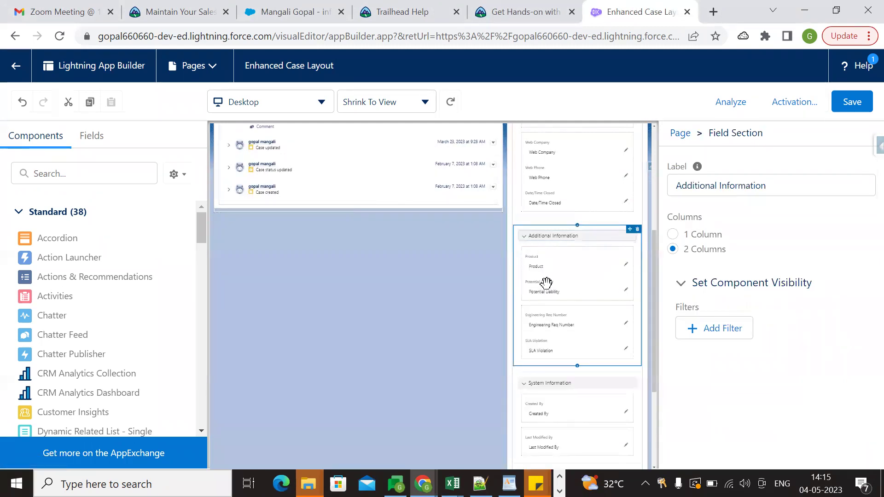
{"action": "left_click", "coordinate": [713, 331]}
{"action": "left_click", "coordinate": [533, 313]}
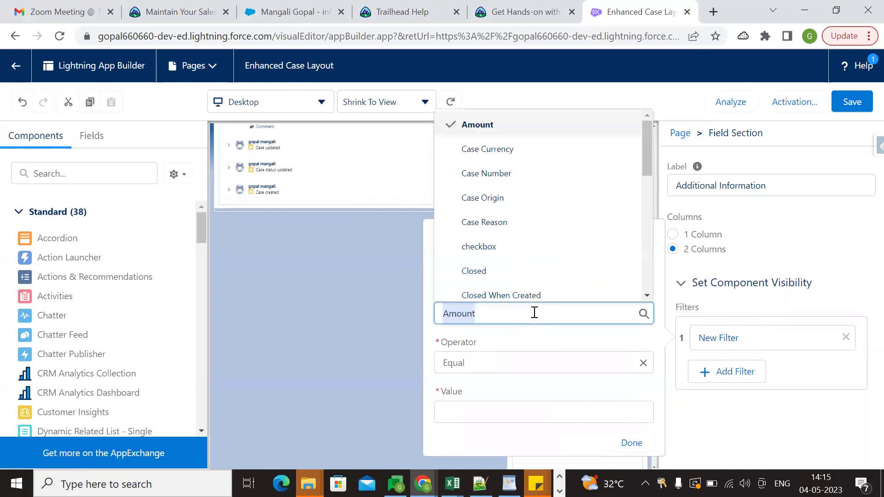
{"action": "scroll", "coordinate": [525, 214], "scroll_direction": "down", "scroll_amount": 5}
{"action": "left_click", "coordinate": [511, 258]}
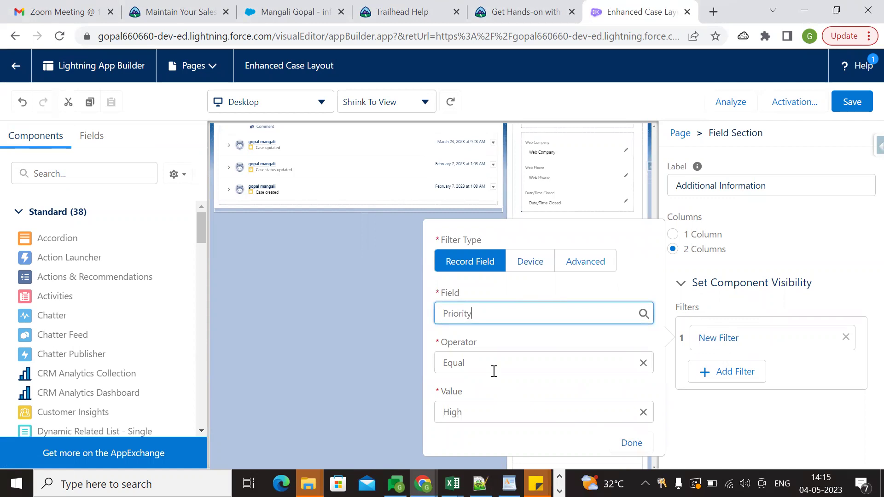
{"action": "left_click", "coordinate": [631, 443]}
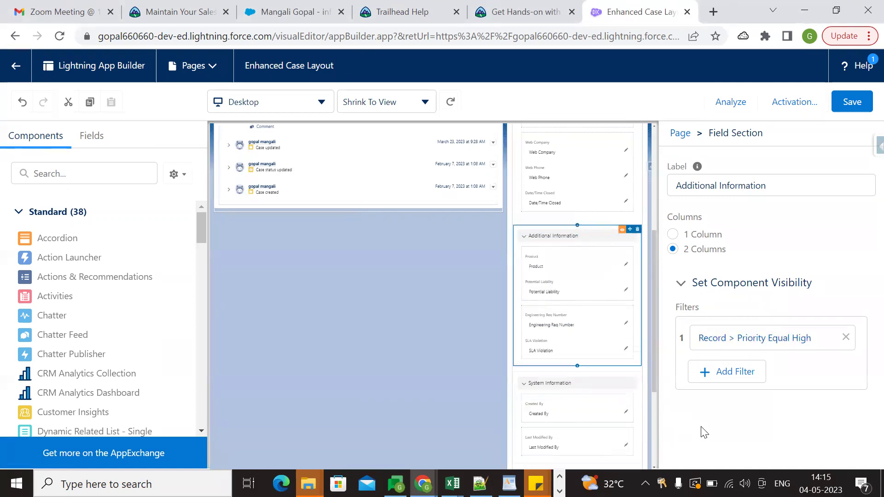
Save the updated page and remove its Org Default assignment for desktop and phone.
{"action": "left_click", "coordinate": [840, 103]}
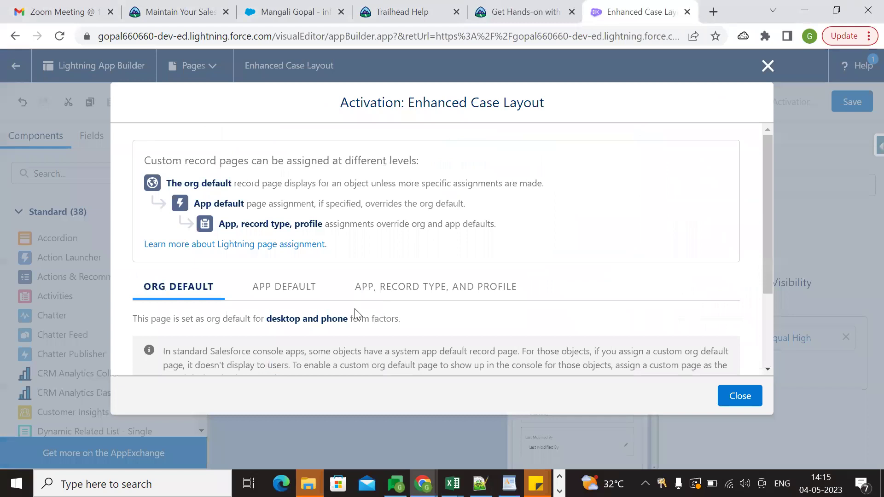
{"action": "scroll", "coordinate": [354, 309], "scroll_direction": "down", "scroll_amount": 3}
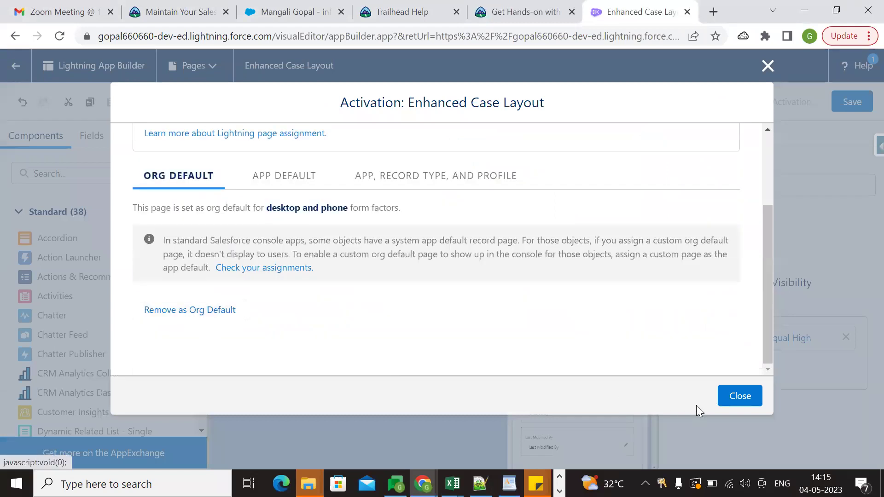
{"action": "left_click", "coordinate": [193, 317]}
{"action": "left_click", "coordinate": [338, 299]}
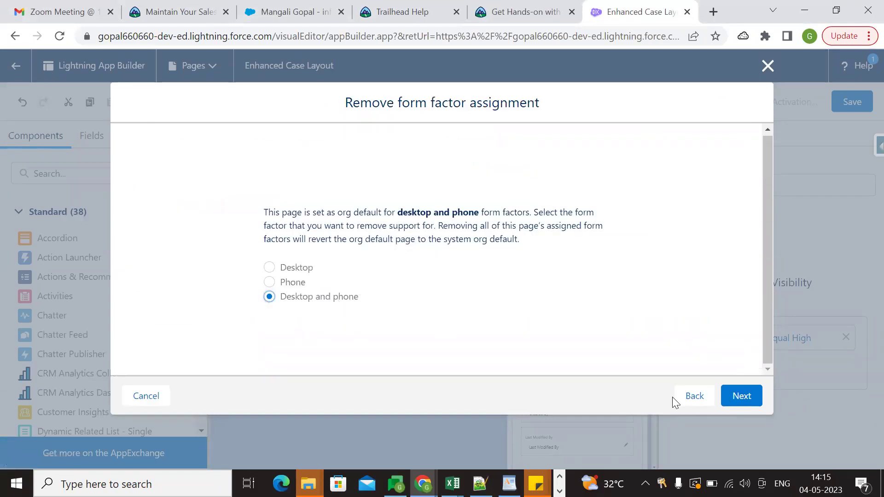
{"action": "left_click", "coordinate": [741, 396]}
{"action": "left_click", "coordinate": [742, 353]}
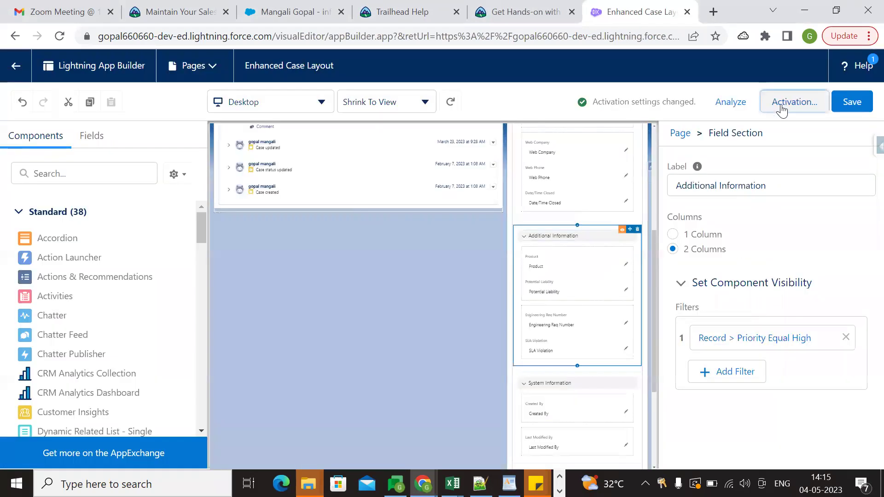
Reactivate the Enhanced Case Layout page as Org Default for the desktop and phone form factors.
{"action": "left_click", "coordinate": [782, 105]}
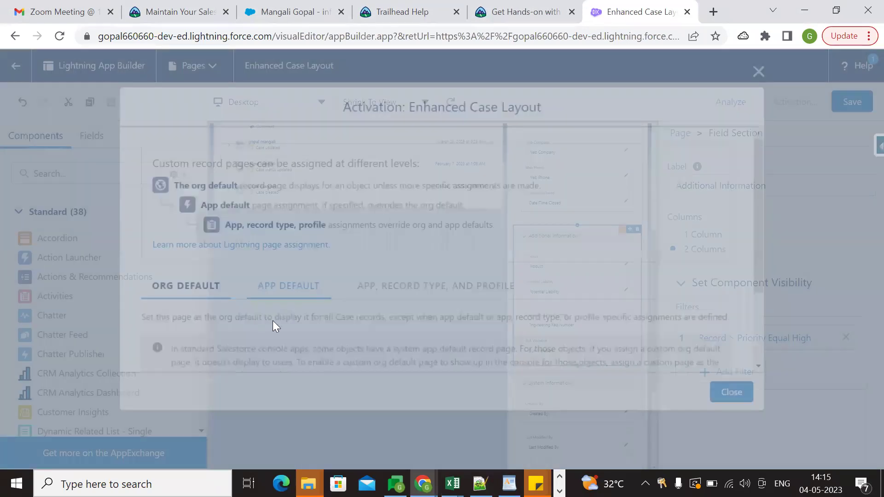
{"action": "scroll", "coordinate": [230, 320], "scroll_direction": "down", "scroll_amount": 2}
{"action": "left_click", "coordinate": [188, 320]}
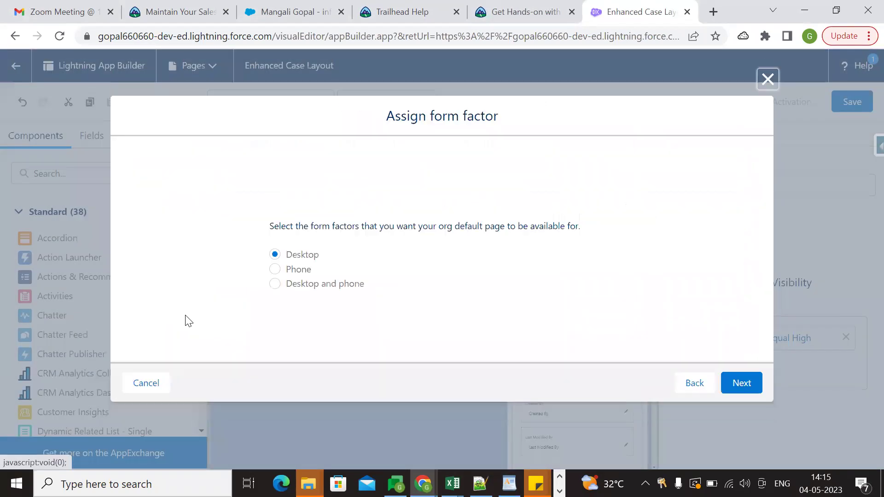
{"action": "left_click", "coordinate": [296, 284]}
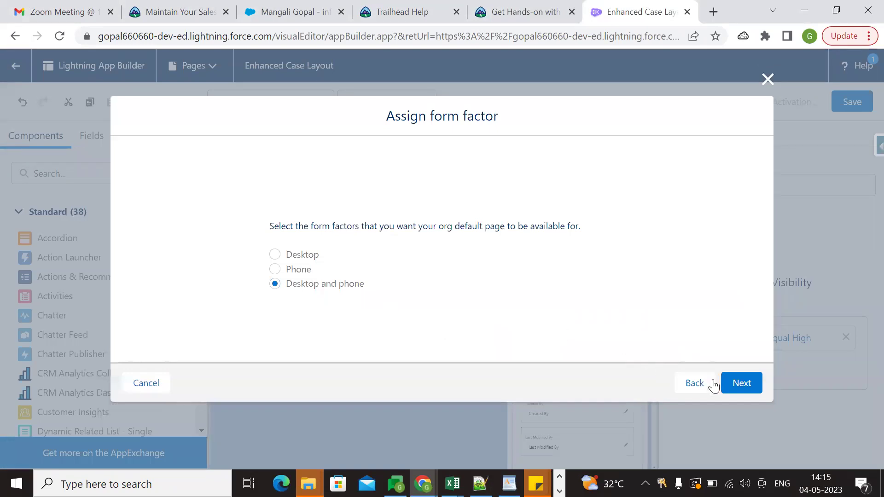
{"action": "left_click", "coordinate": [729, 382]}
{"action": "left_click", "coordinate": [739, 351]}
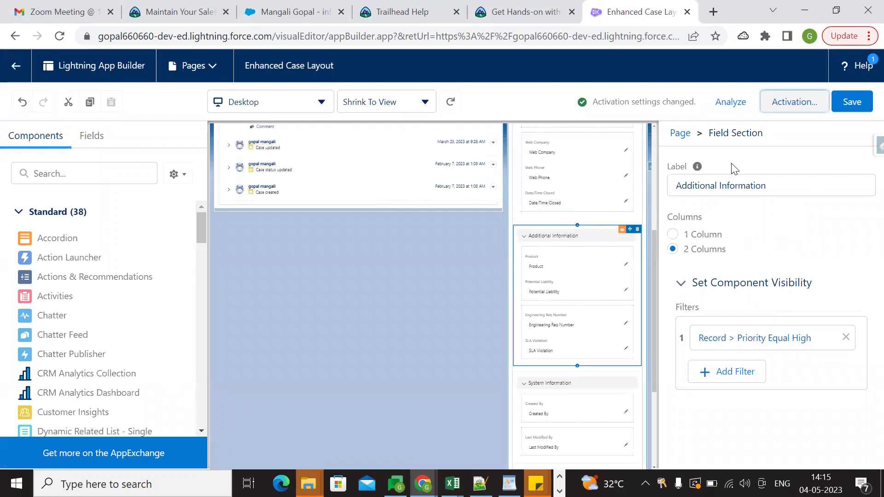
Save the Enhanced Case Layout page, and submit the Dynamic Forms challenge for checking on Trailhead.
{"action": "left_click", "coordinate": [853, 103]}
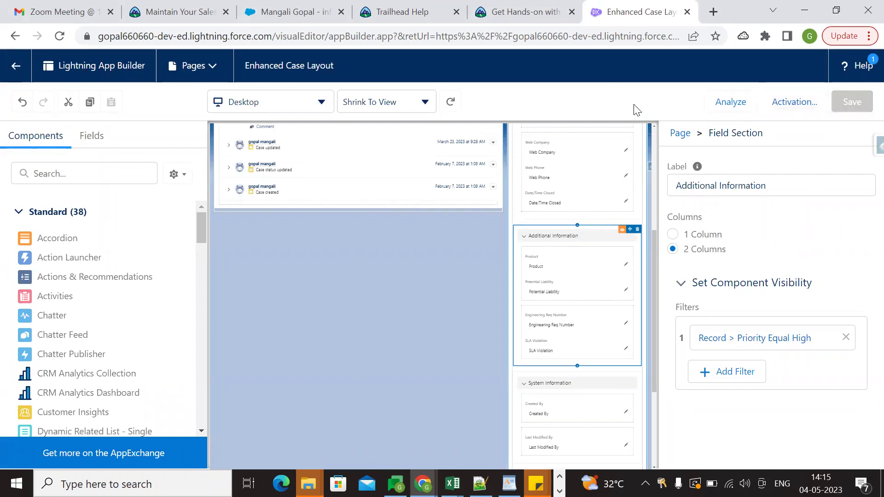
{"action": "left_click", "coordinate": [525, 11]}
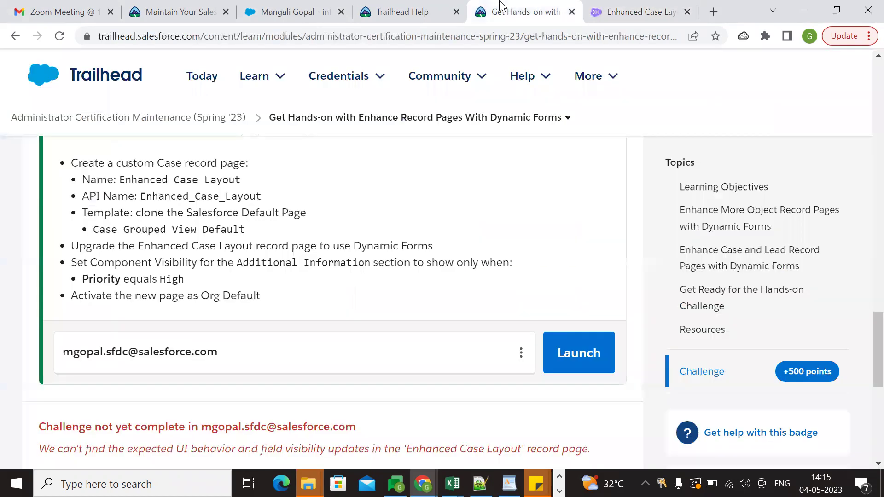
{"action": "scroll", "coordinate": [253, 244], "scroll_direction": "down", "scroll_amount": 5}
{"action": "left_click", "coordinate": [213, 217]}
{"action": "scroll", "coordinate": [213, 219], "scroll_direction": "down", "scroll_amount": 1}
{"action": "scroll", "coordinate": [358, 285], "scroll_direction": "up", "scroll_amount": 5}
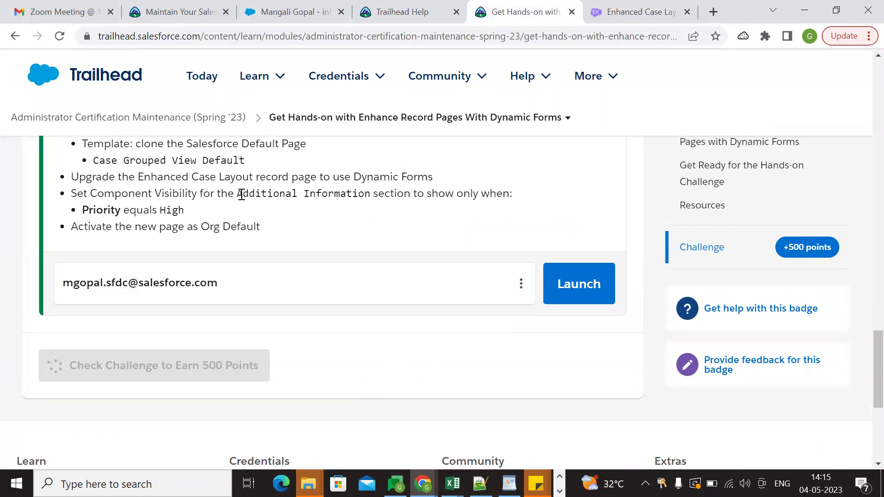
{"action": "left_click_drag", "start_coordinate": [238, 194], "coordinate": [409, 198]}
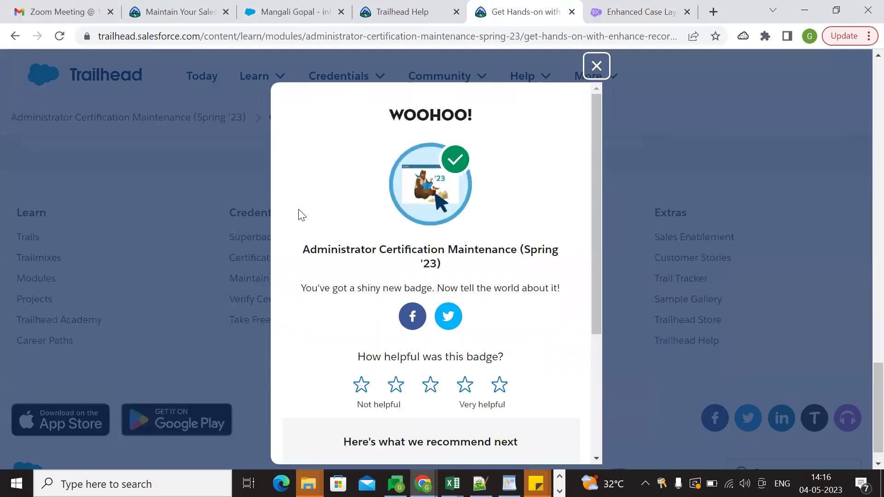
{"action": "left_click_drag", "start_coordinate": [304, 249], "coordinate": [440, 264]}
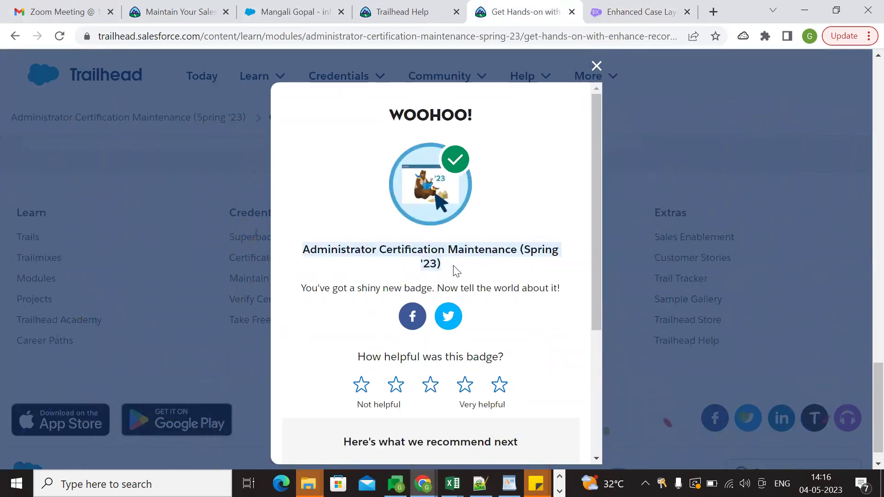
{"action": "left_click", "coordinate": [456, 271]}
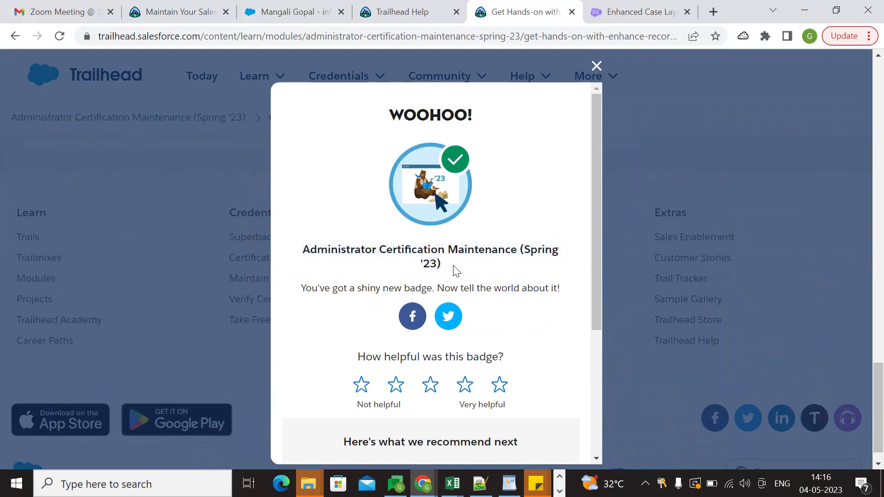